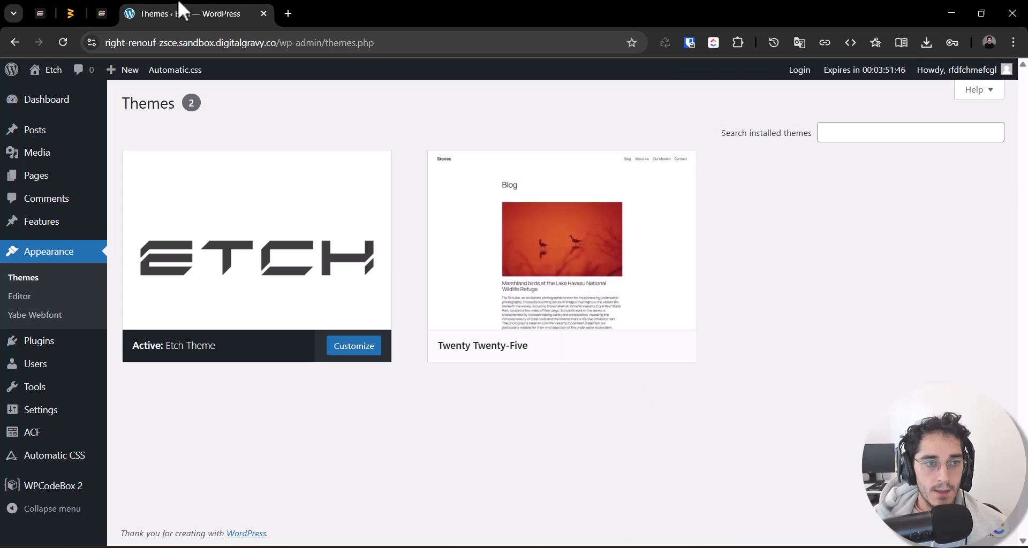
# Step: Show the Etch website at etchwp.com in its already open browser tab
pyautogui.click(103, 8)
pyautogui.moveTo(214, 44); pyautogui.dragTo(25, 48)
pyautogui.click(186, 163)
pyautogui.click(223, 10)
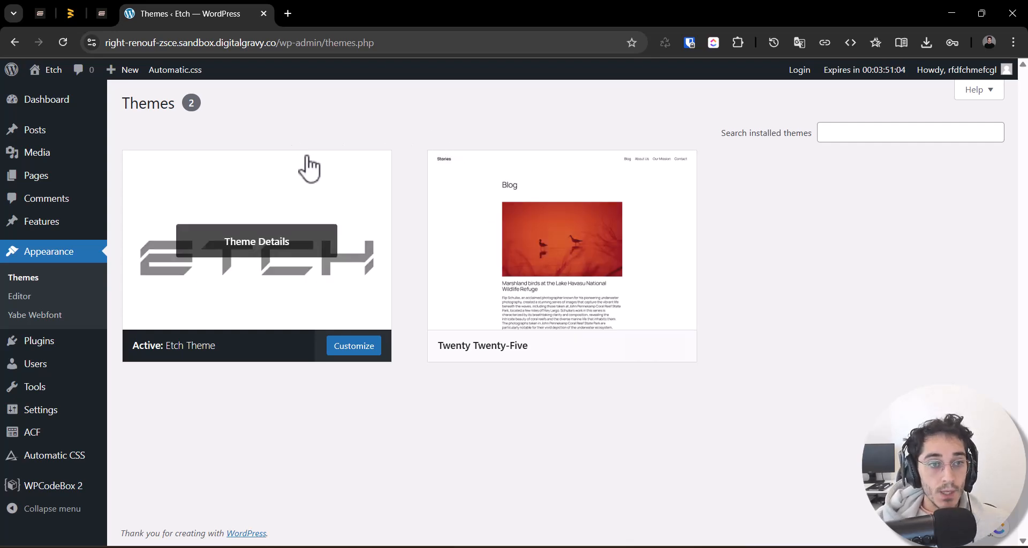
pyautogui.moveTo(46, 138)
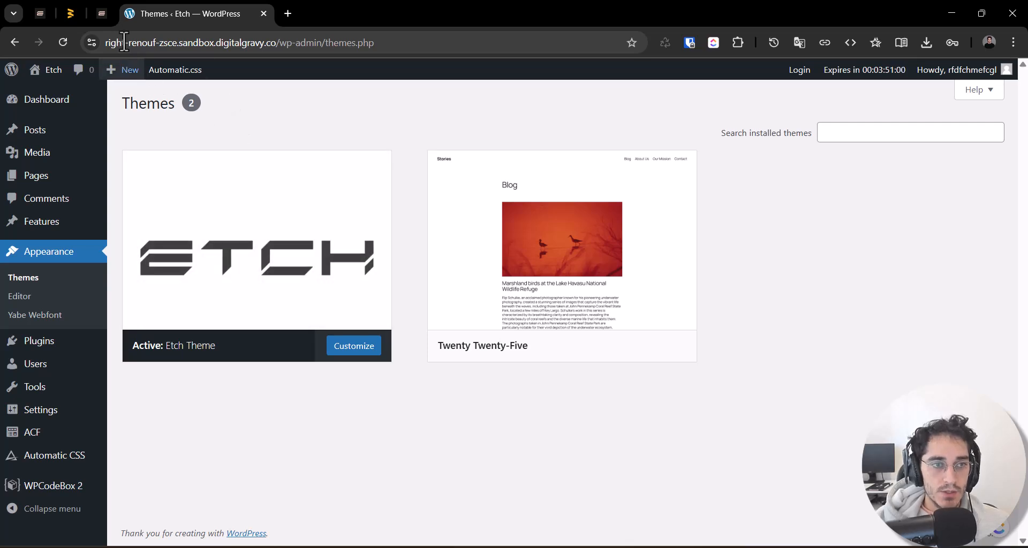
pyautogui.click(101, 13)
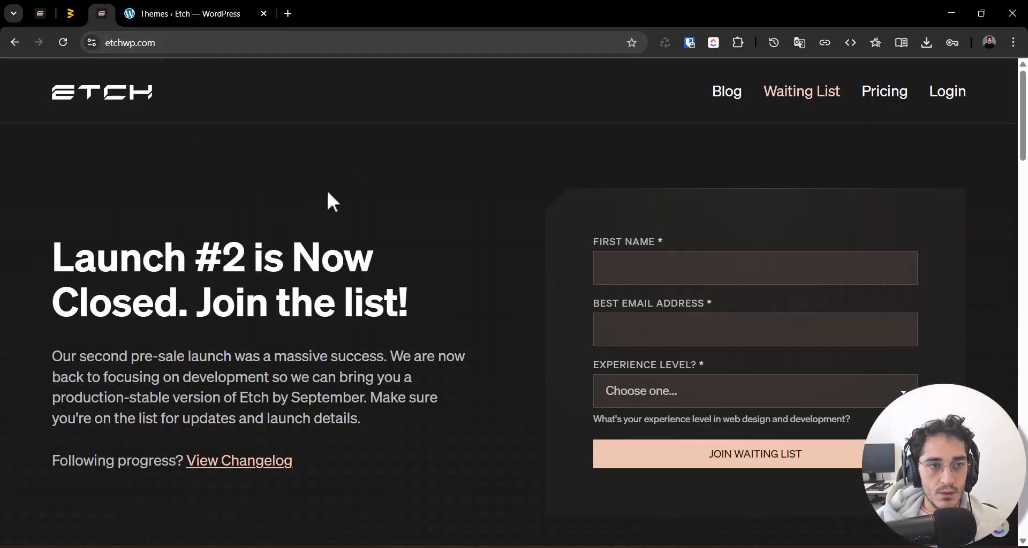
# Step: Switch to the outwp.com newsletter page and review its description and subscription form
pyautogui.click(73, 12)
pyautogui.tripleClick(152, 149)
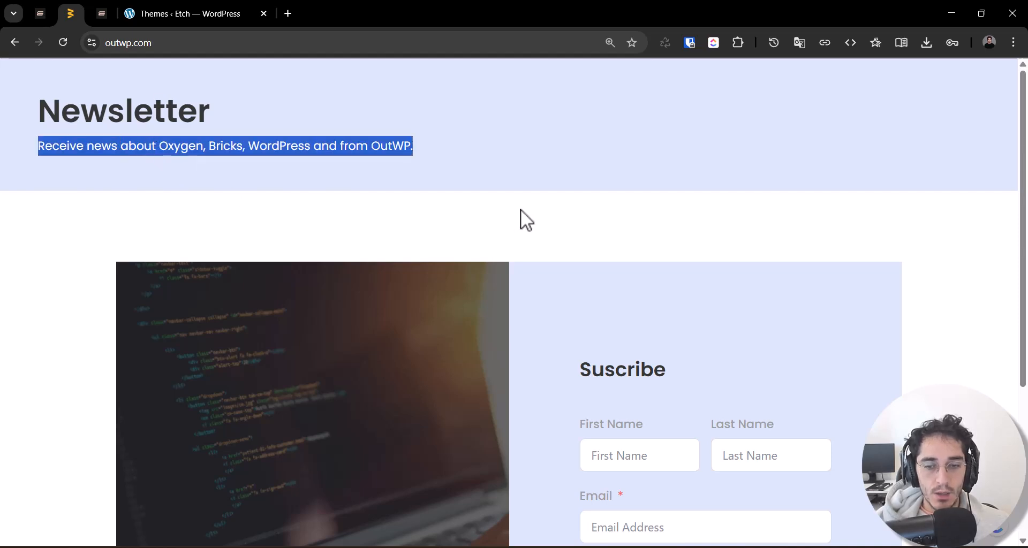
pyautogui.scroll(-1, 504, 201)
pyautogui.scroll(1, 407, 196)
pyautogui.tripleClick(166, 155)
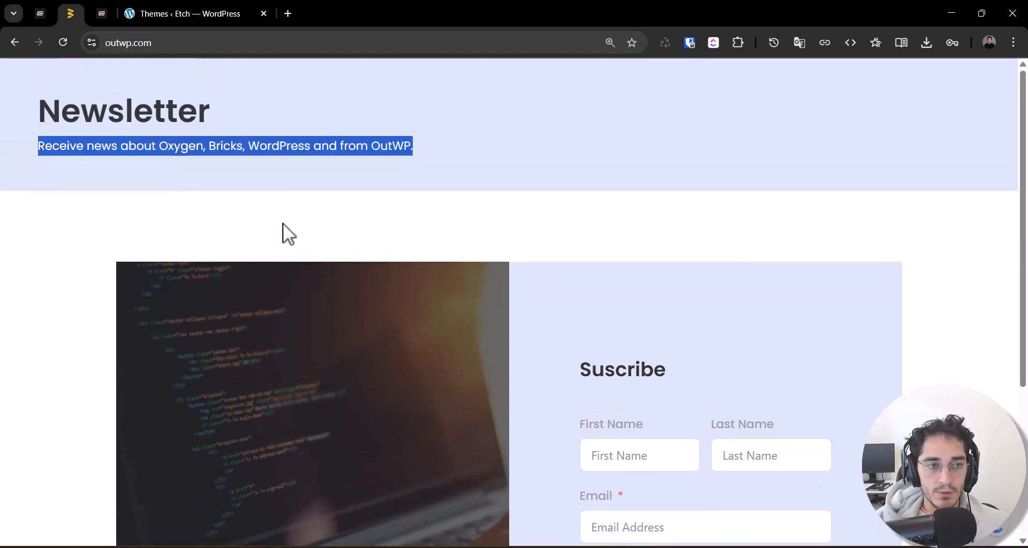
pyautogui.scroll(-3, 286, 202)
pyautogui.click(654, 329)
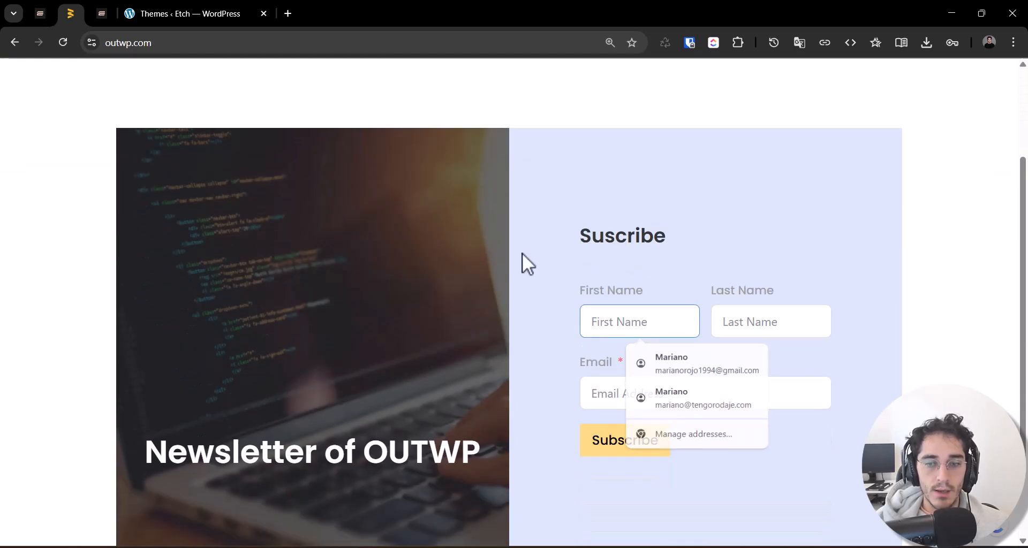
pyautogui.scroll(-2, 540, 225)
pyautogui.scroll(1, 470, 283)
pyautogui.click(589, 262)
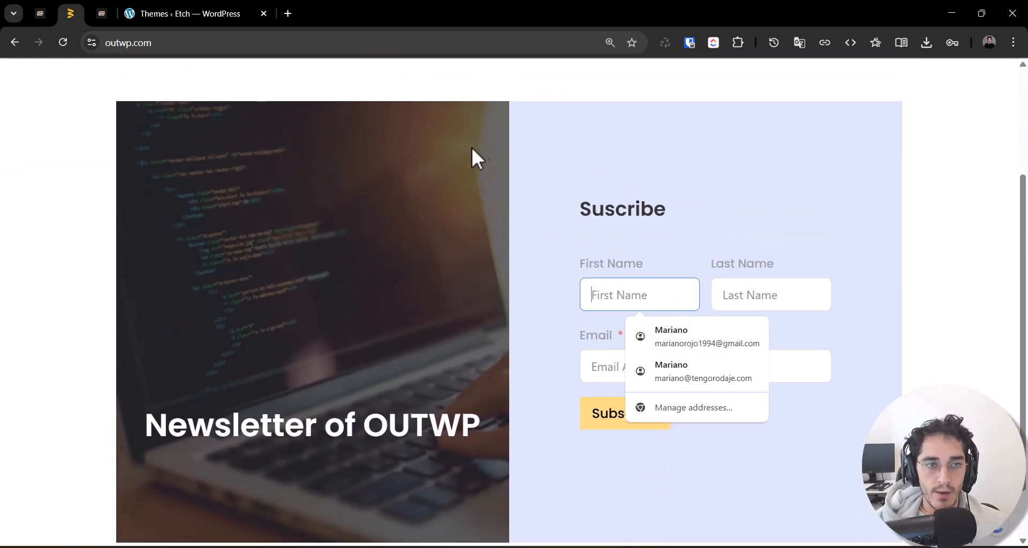
pyautogui.scroll(3, 396, 133)
# Step: Return to the WordPress admin, open the installed plugins list, and review the Advanced Custom Fields PRO, Automatic.css and Etch entries
pyautogui.click(202, 12)
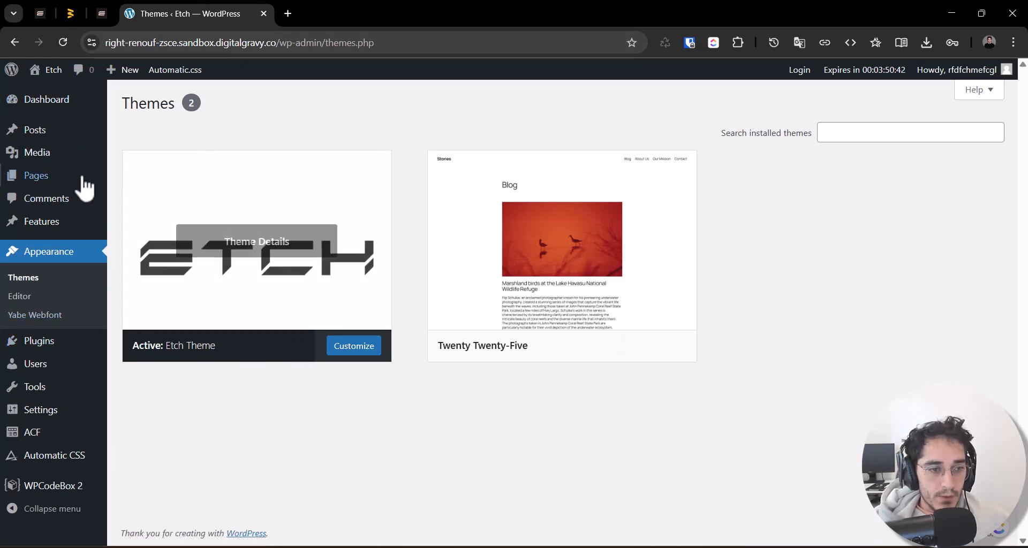
pyautogui.moveTo(236, 334)
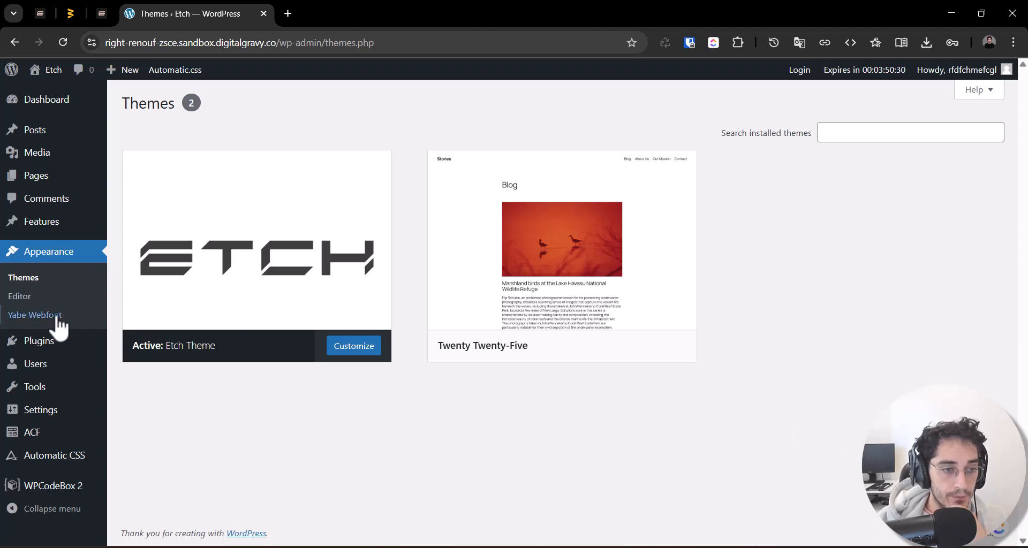
pyautogui.click(37, 341)
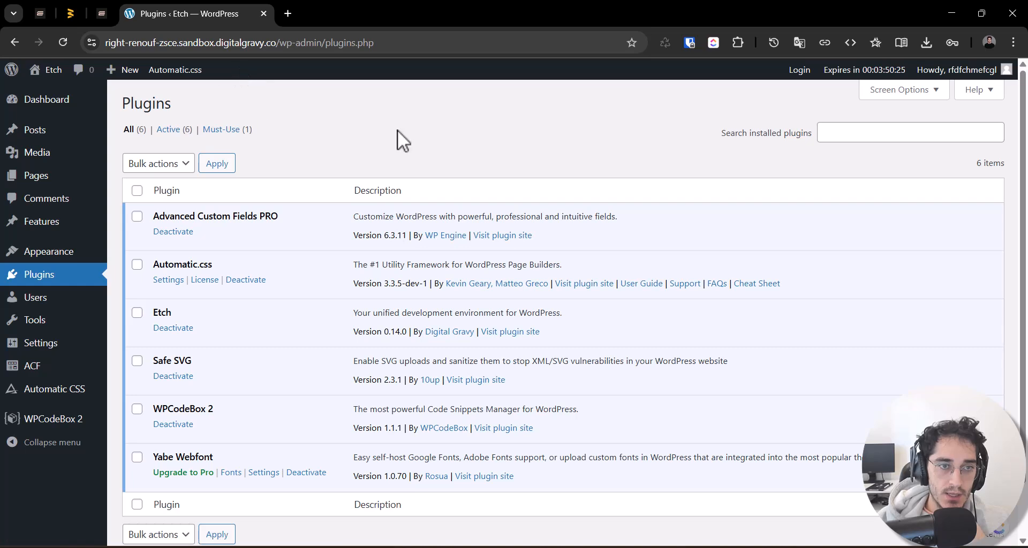
pyautogui.tripleClick(419, 220)
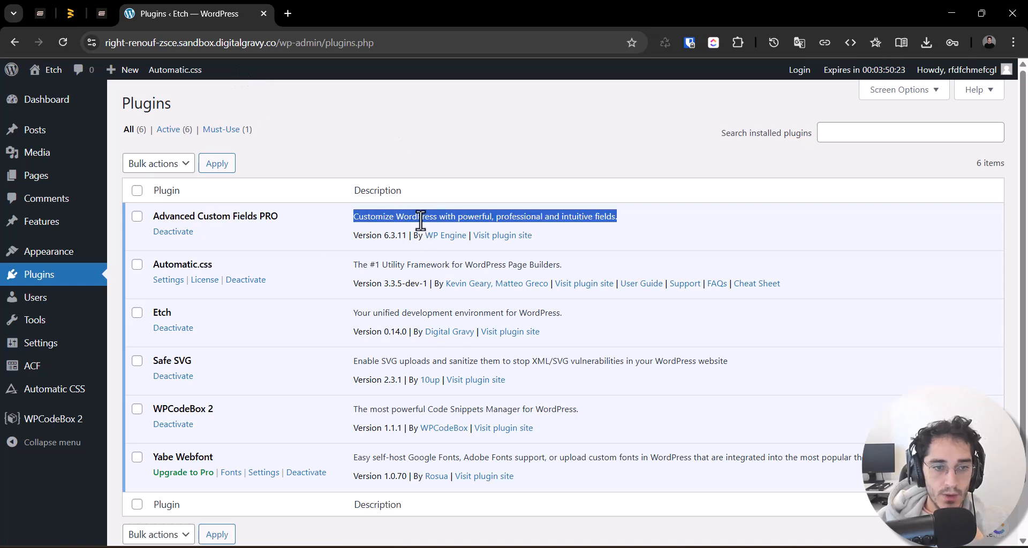
pyautogui.tripleClick(213, 216)
pyautogui.tripleClick(201, 264)
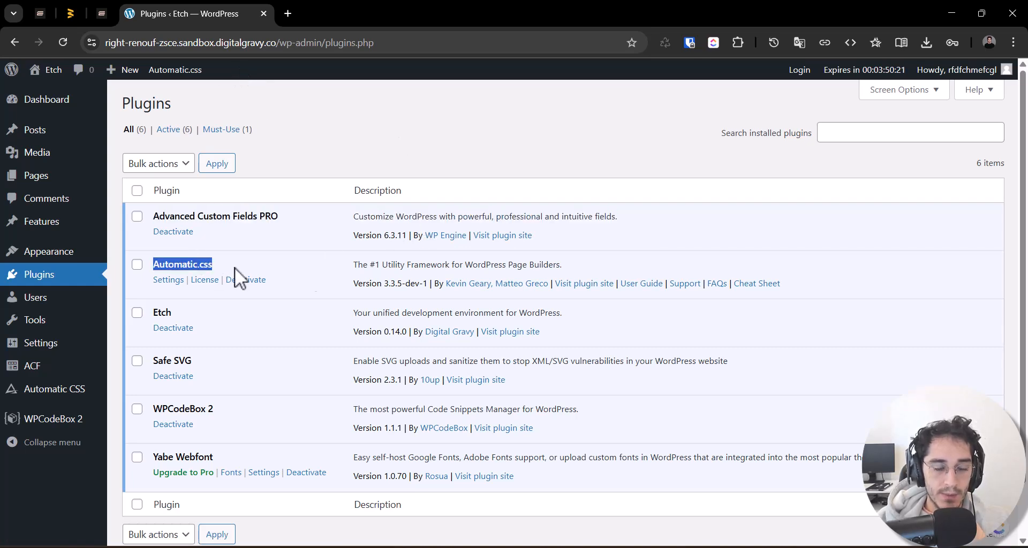
pyautogui.tripleClick(155, 314)
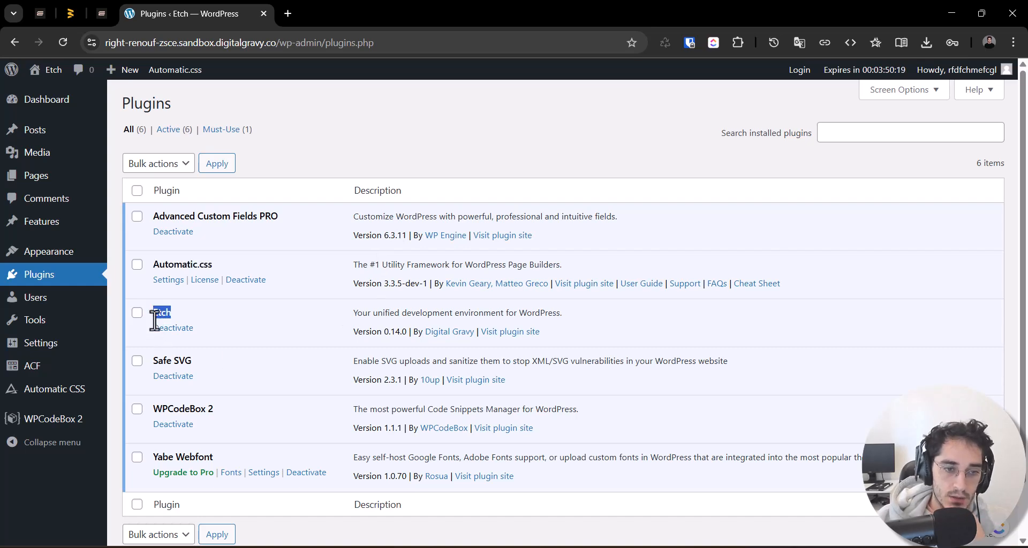
pyautogui.tripleClick(439, 314)
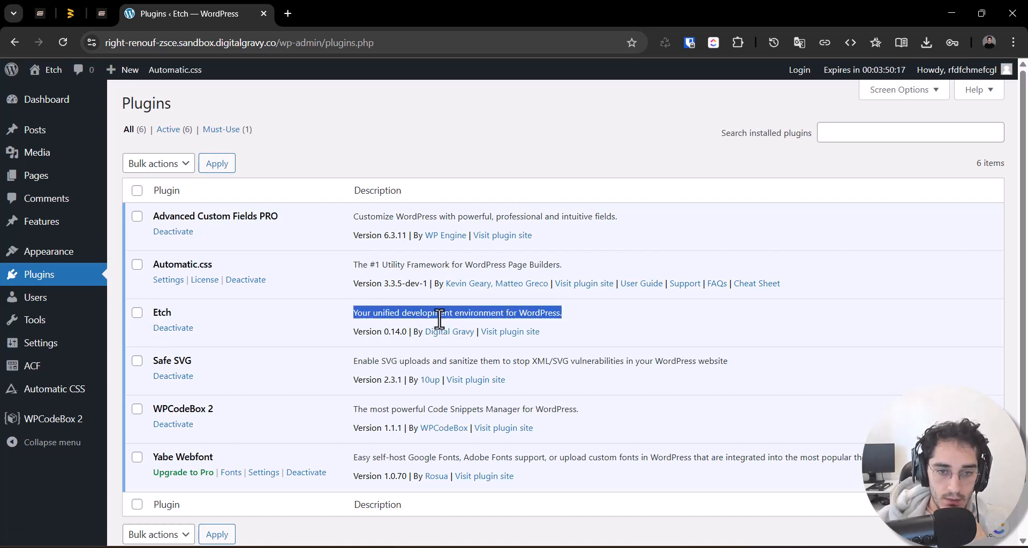
pyautogui.click(370, 318)
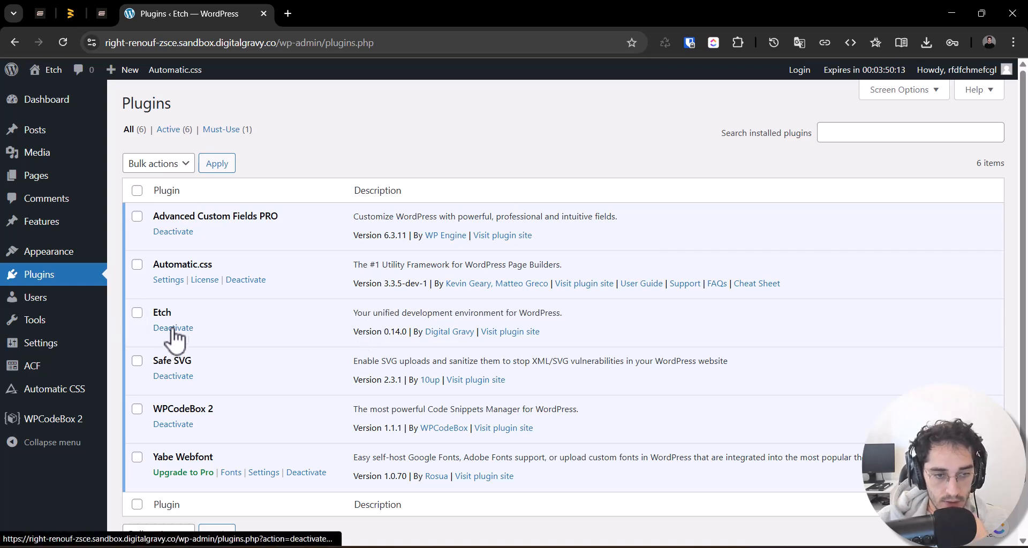
# Step: Examine the Etch plugin's description and version, and the Safe SVG entry in the plugins list
pyautogui.moveTo(77, 257)
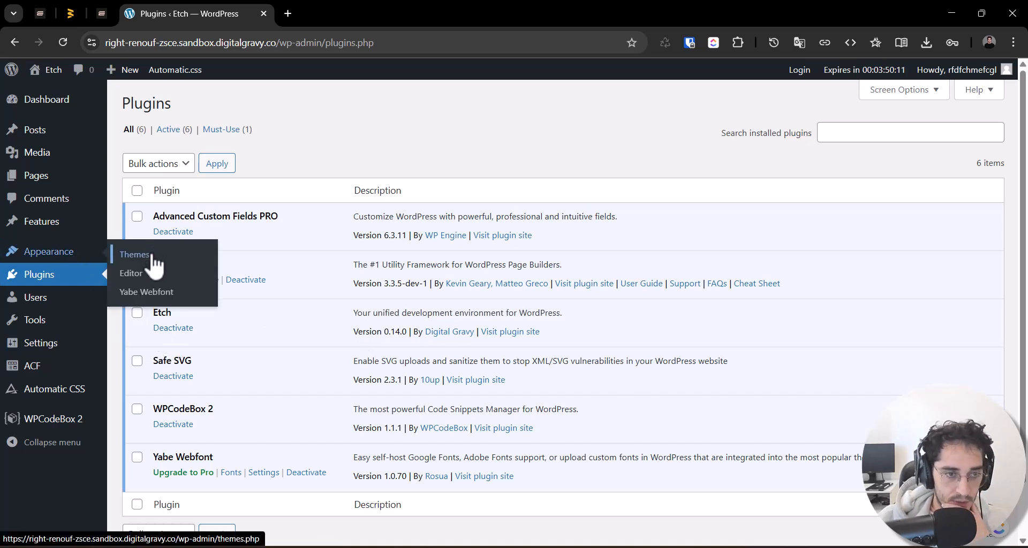
pyautogui.tripleClick(401, 315)
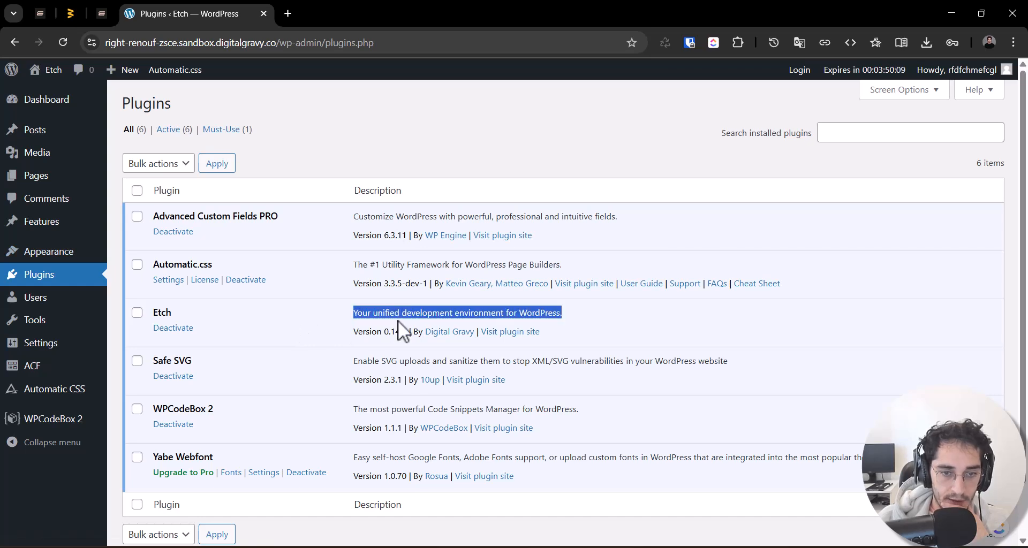
pyautogui.moveTo(384, 333); pyautogui.dragTo(405, 336)
pyautogui.click(404, 324)
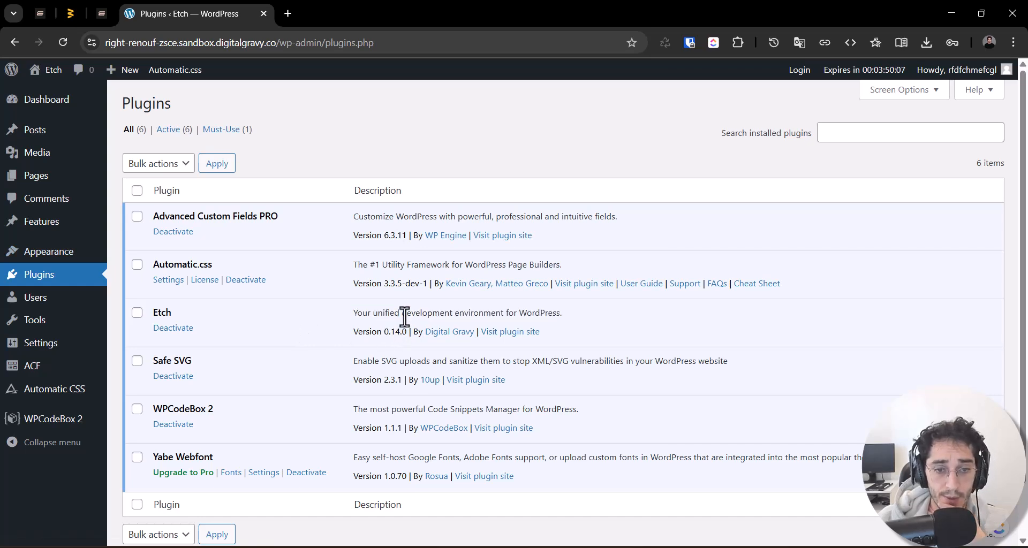
pyautogui.tripleClick(408, 315)
pyautogui.click(172, 361)
pyautogui.tripleClick(343, 355)
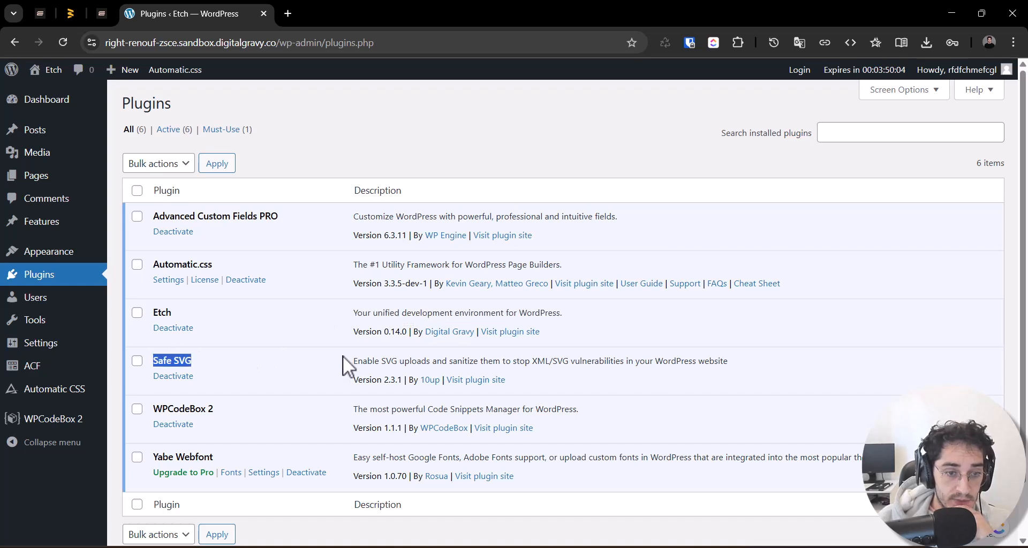
pyautogui.click(167, 407)
pyautogui.moveTo(154, 360); pyautogui.dragTo(167, 360)
pyautogui.click(177, 400)
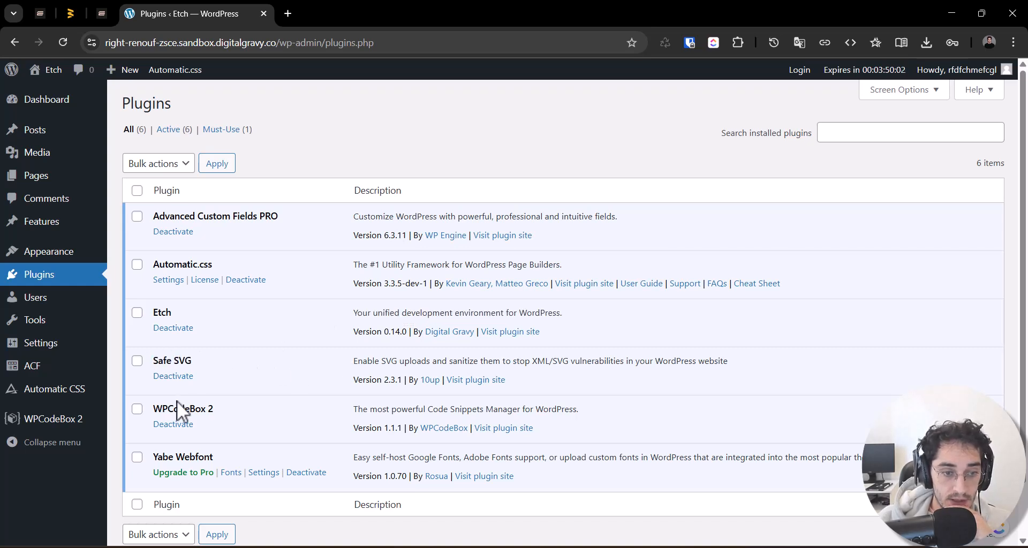
pyautogui.tripleClick(175, 358)
pyautogui.click(165, 316)
pyautogui.doubleClick(163, 313)
pyautogui.tripleClick(179, 361)
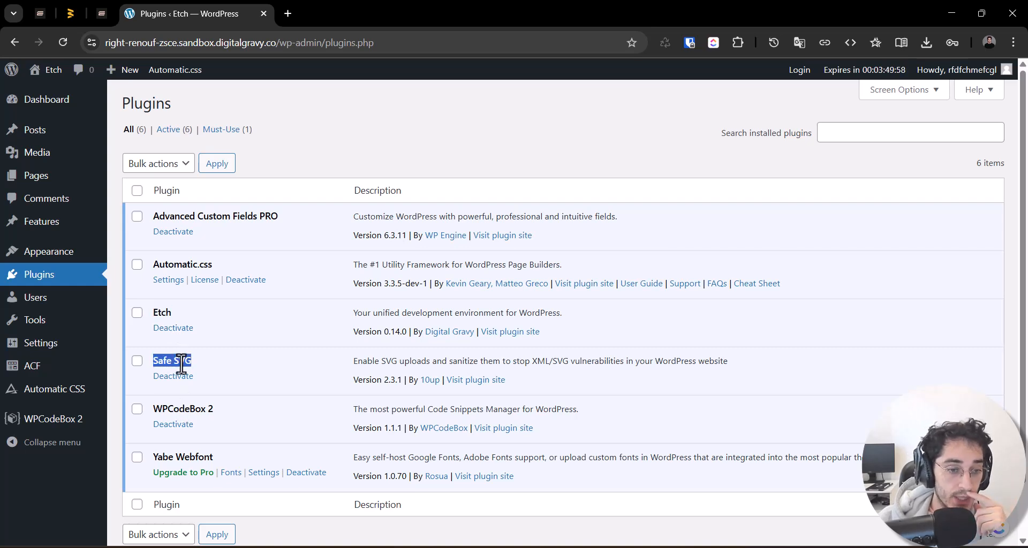
# Step: Review the WPCodeBox 2 and Yabe Webfont entries in the plugins list
pyautogui.tripleClick(183, 408)
pyautogui.doubleClick(180, 457)
pyautogui.tripleClick(181, 457)
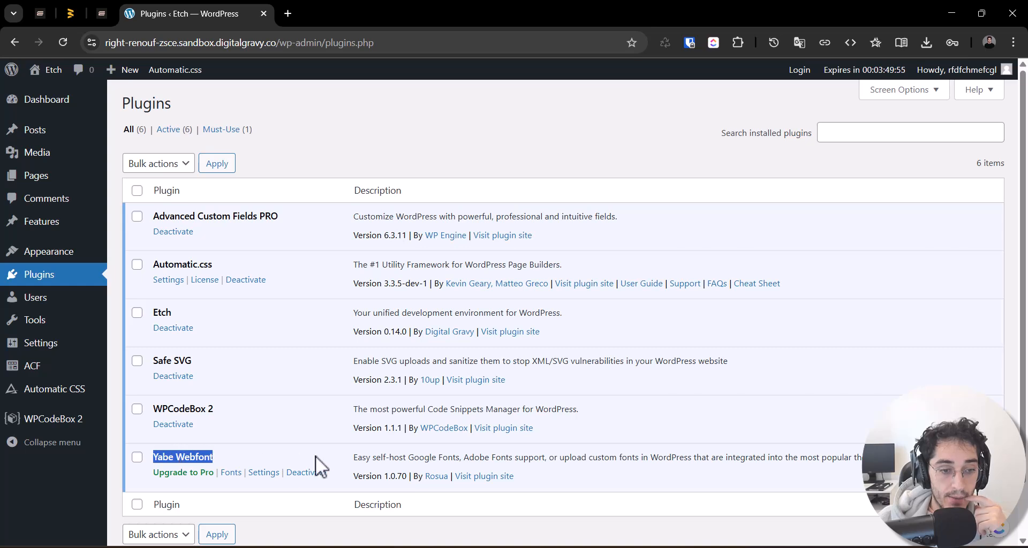
pyautogui.click(395, 458)
pyautogui.tripleClick(181, 459)
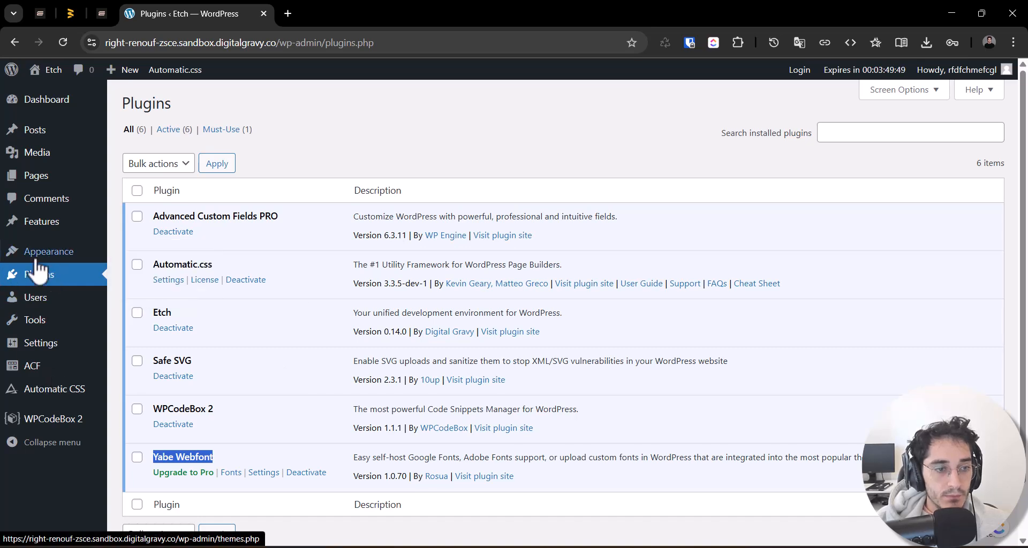
# Step: Open the site's list of pages and move the Home front page to the trash
pyautogui.click(35, 180)
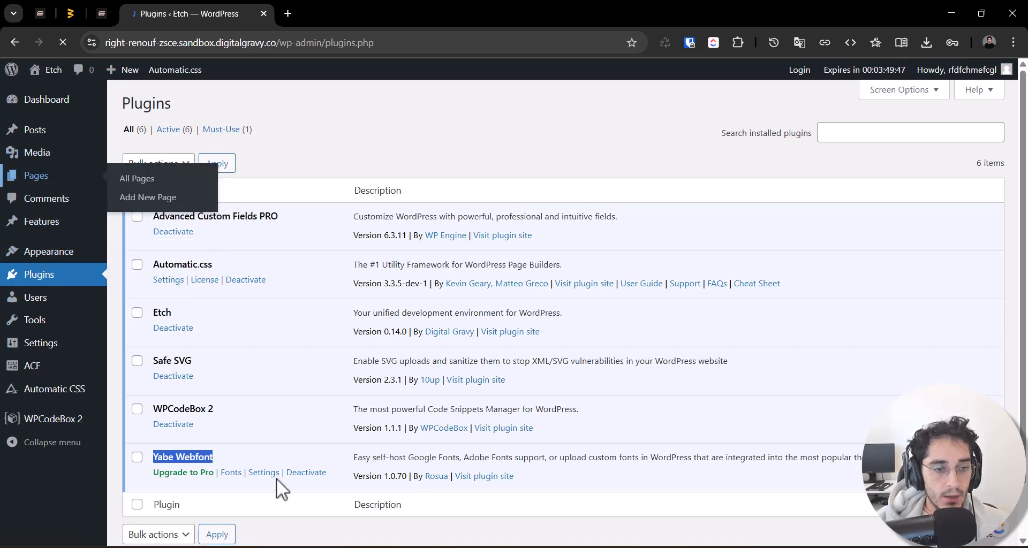
pyautogui.click(140, 213)
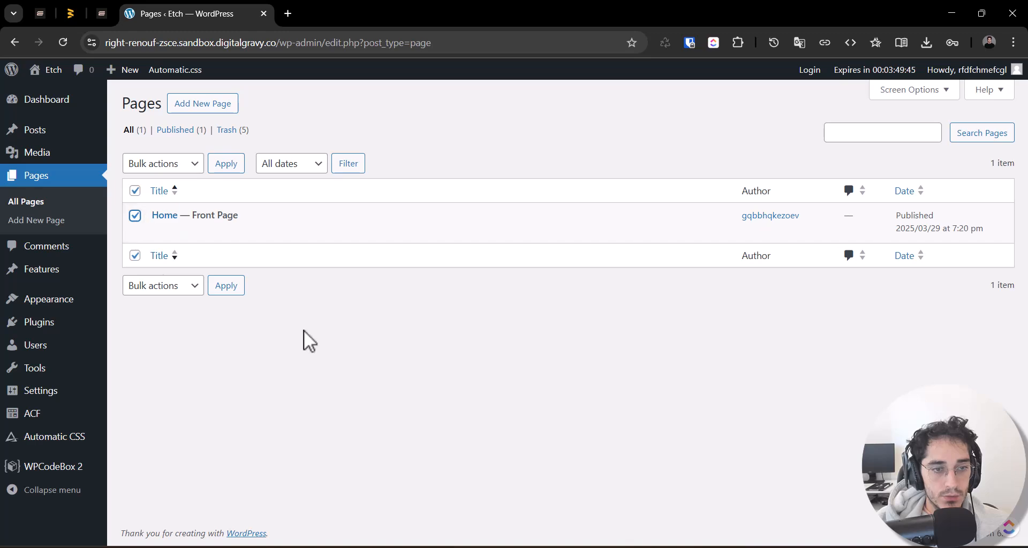
pyautogui.click(230, 234)
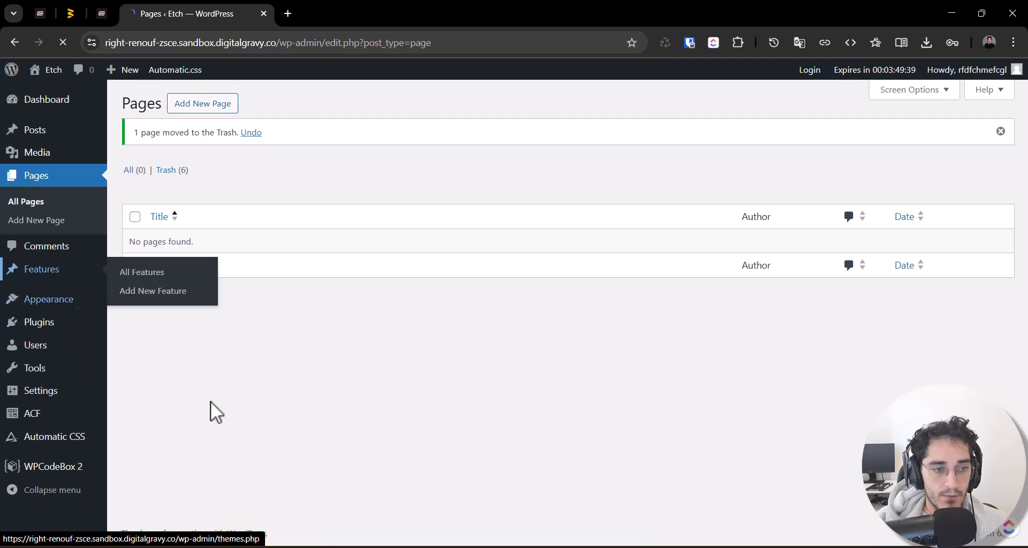
# Step: Open Feature #6 from the Features list, dismiss the block editor welcome guide, and return to the list
pyautogui.click(53, 269)
pyautogui.click(183, 216)
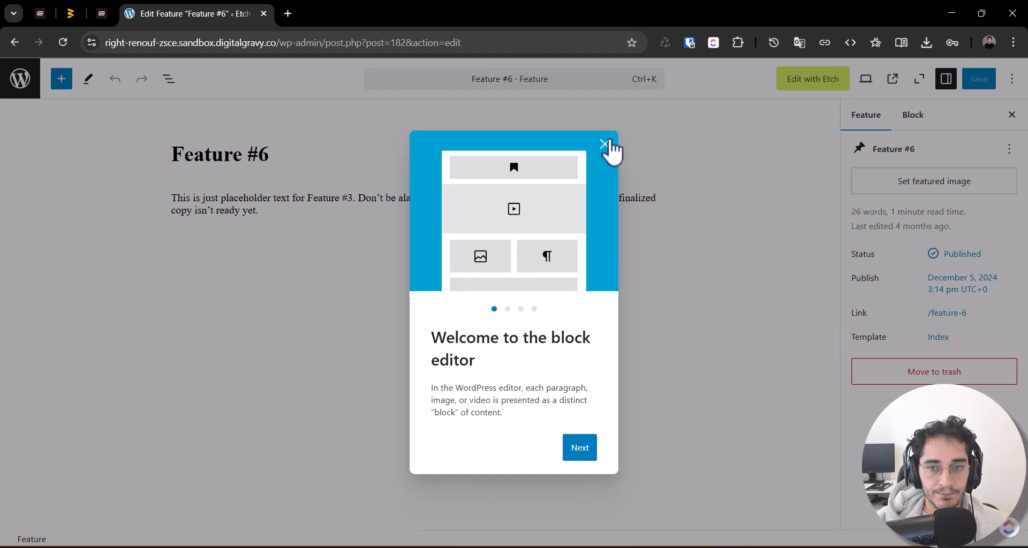
pyautogui.click(605, 143)
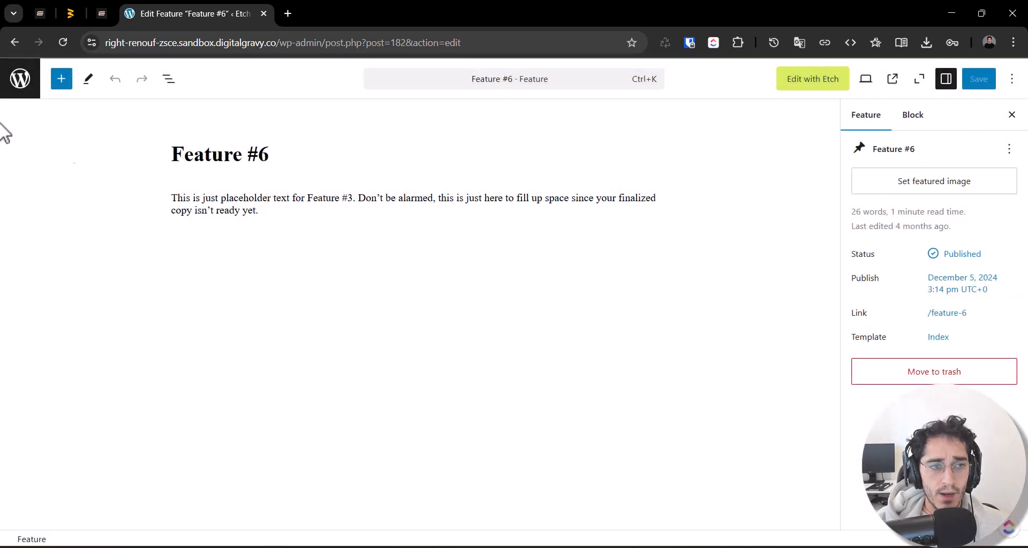
pyautogui.click(20, 79)
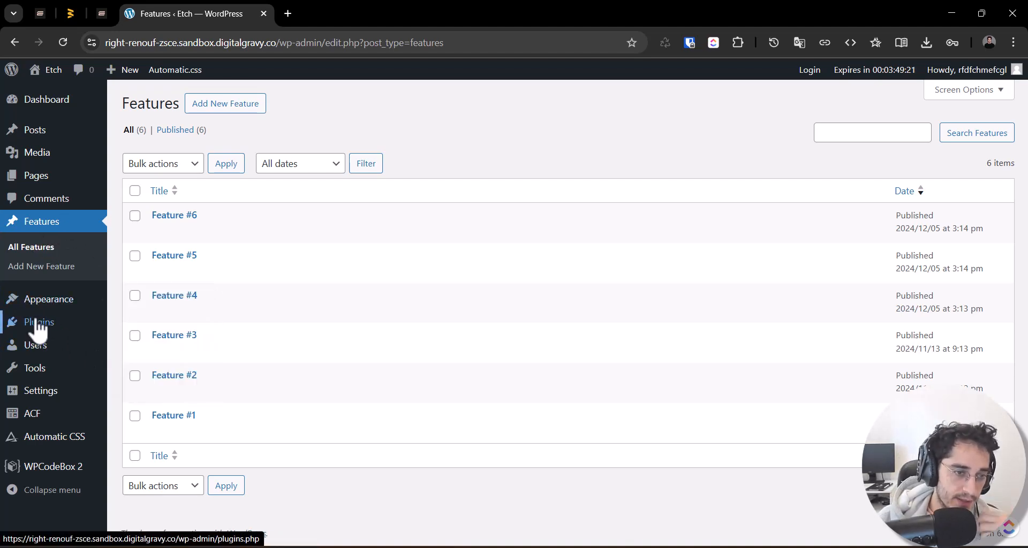
# Step: Review the field groups and the registered post types in ACF
pyautogui.moveTo(72, 421)
pyautogui.click(177, 385)
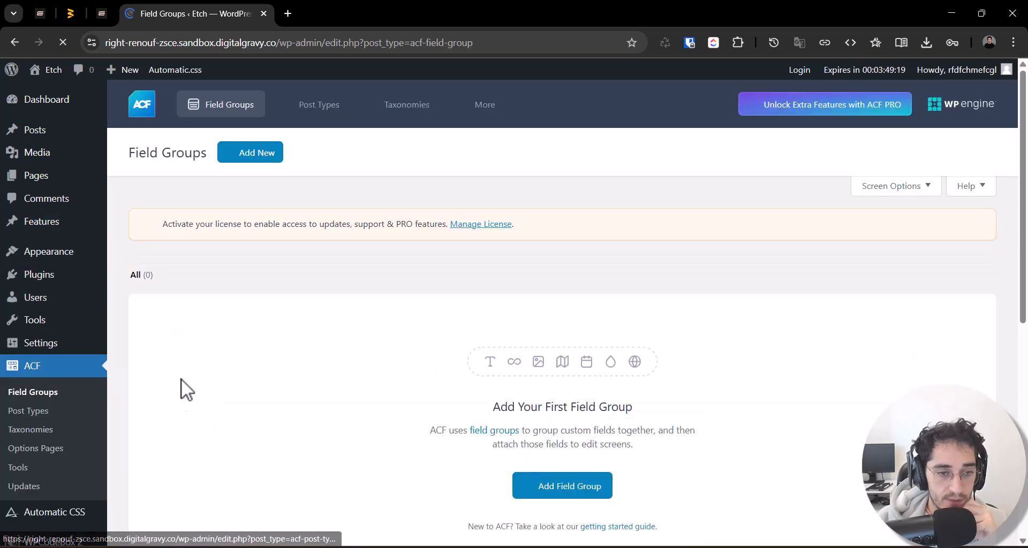
pyautogui.scroll(-5, 225, 337)
pyautogui.scroll(5, 183, 355)
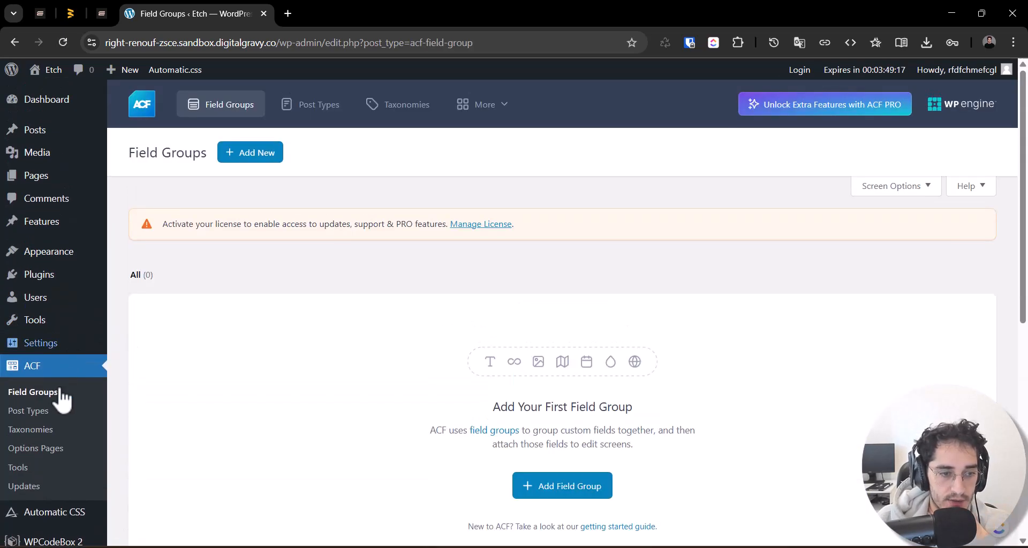
pyautogui.click(63, 413)
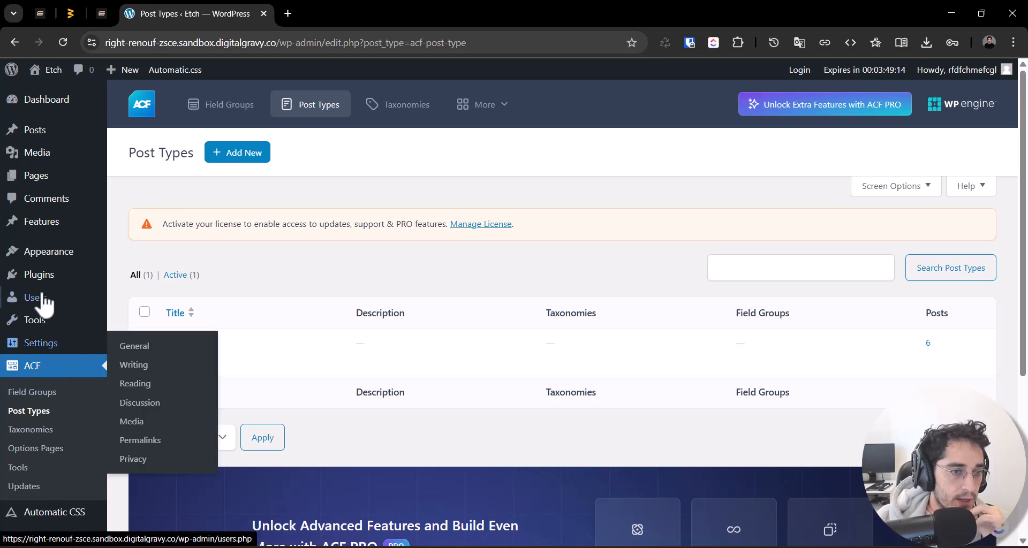
# Step: Create a new page titled "HomePage" and publish it
pyautogui.click(50, 180)
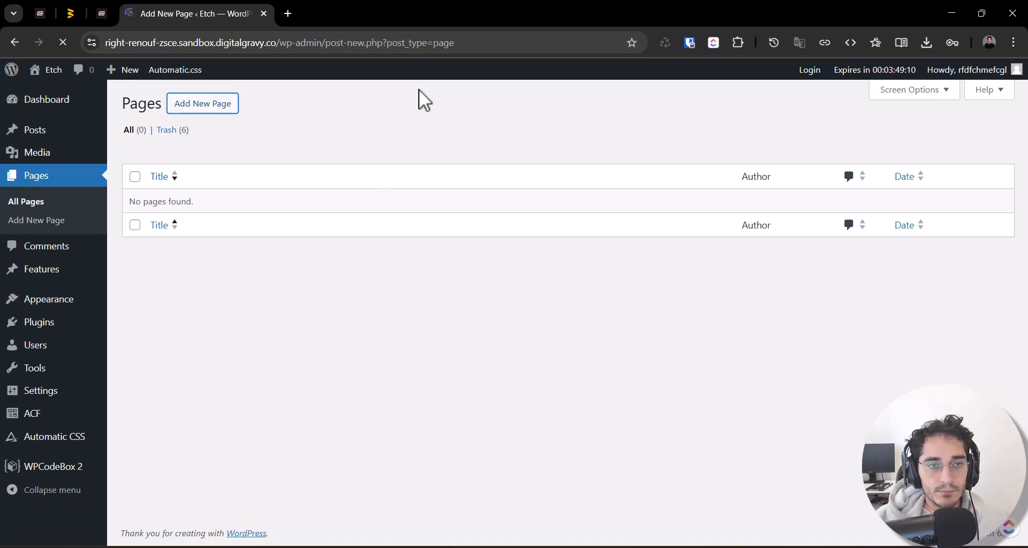
pyautogui.write('HomePage')
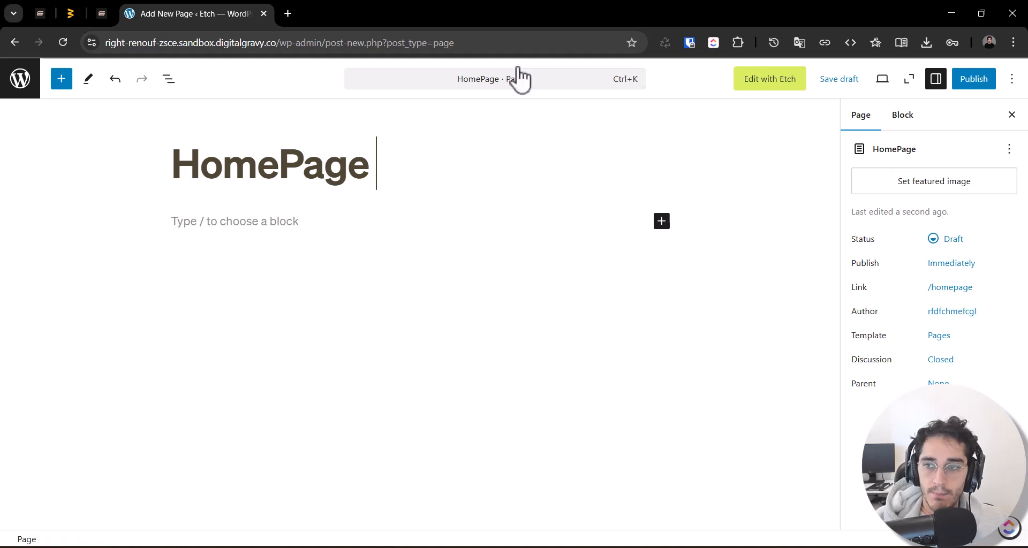
pyautogui.click(969, 79)
pyautogui.click(967, 81)
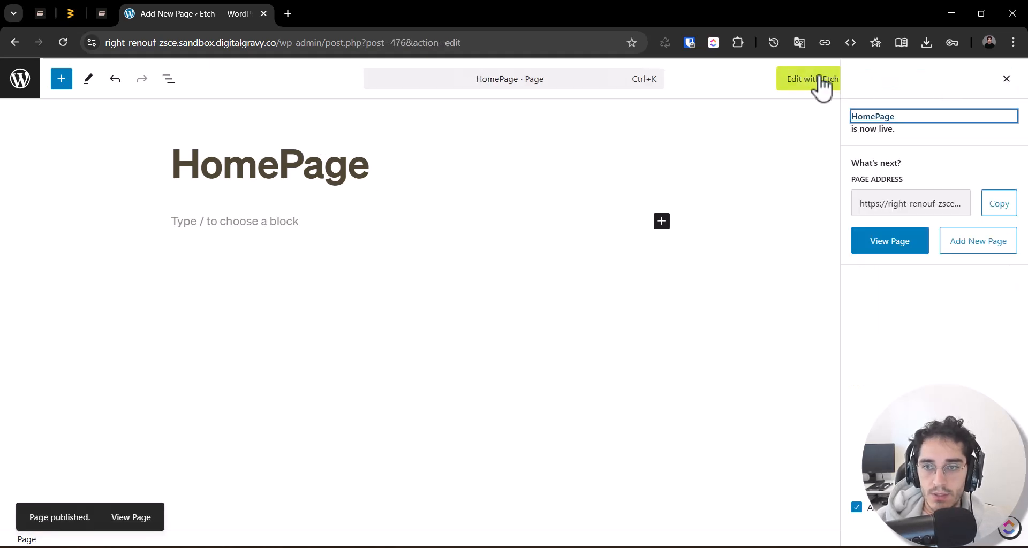
# Step: Dismiss the publish confirmation and open HomePage for editing with Etch
pyautogui.click(1006, 82)
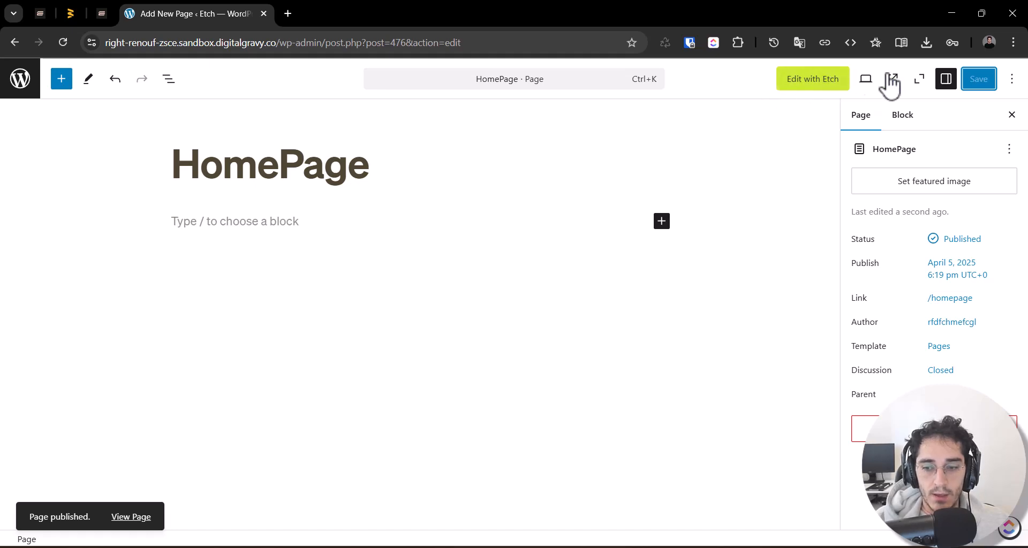
pyautogui.click(808, 87)
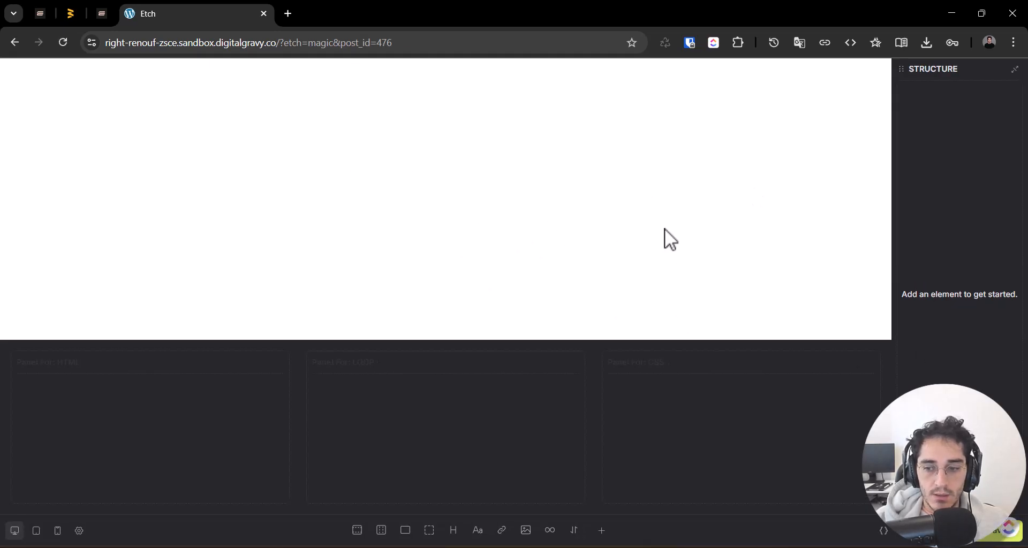
pyautogui.click(1019, 522)
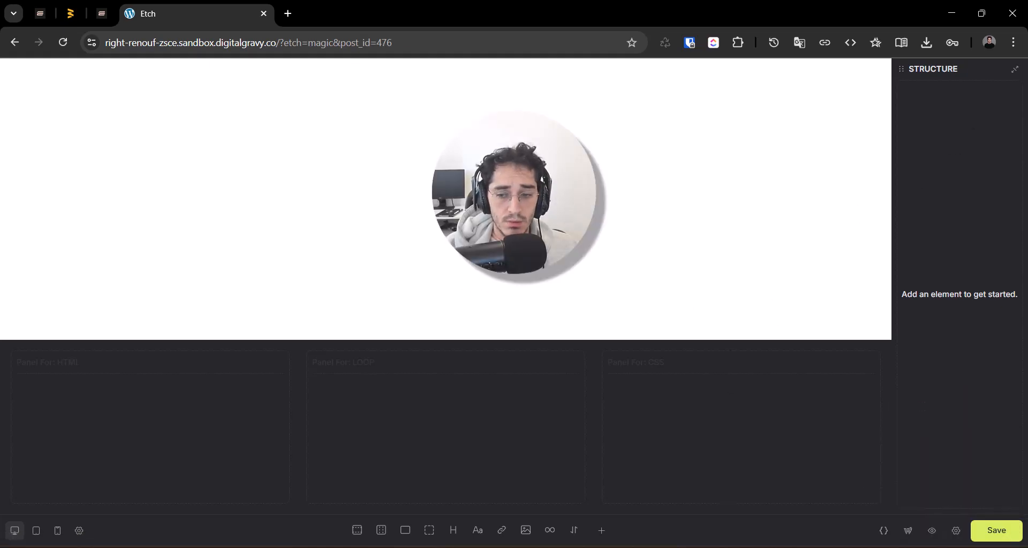
# Step: Switch back to the WordPress block editor and reopen HomePage with Etch, repeating the round trip twice
pyautogui.click(908, 530)
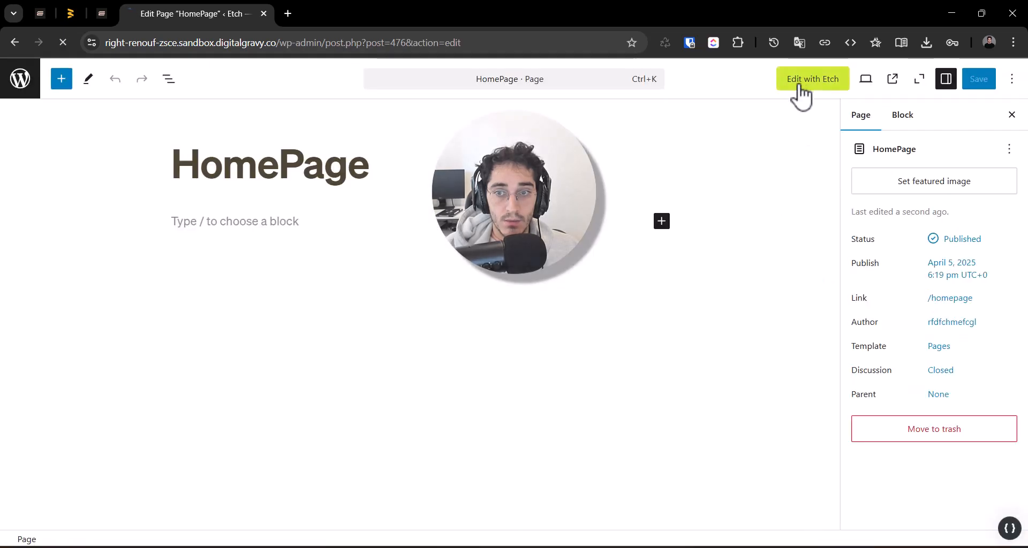
pyautogui.click(800, 86)
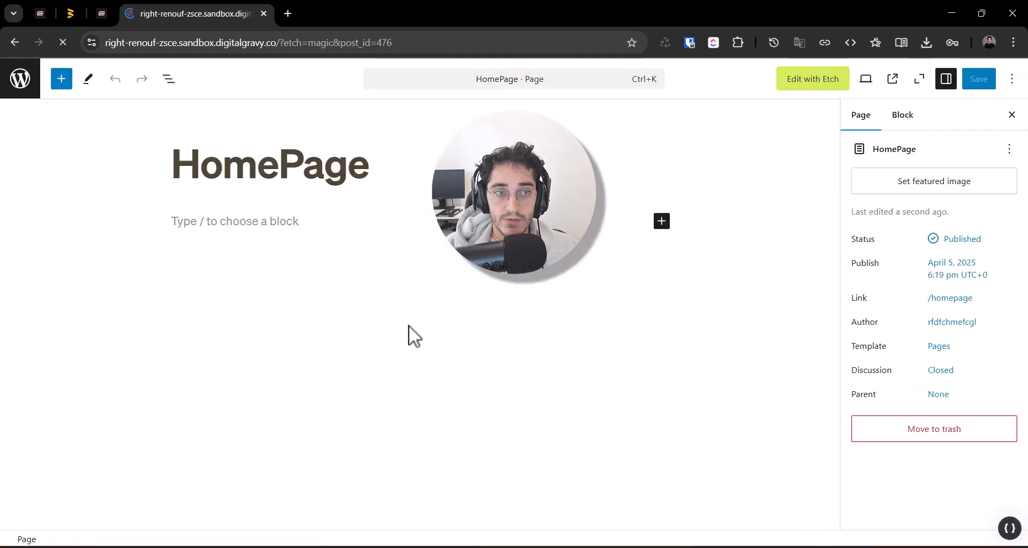
pyautogui.click(908, 531)
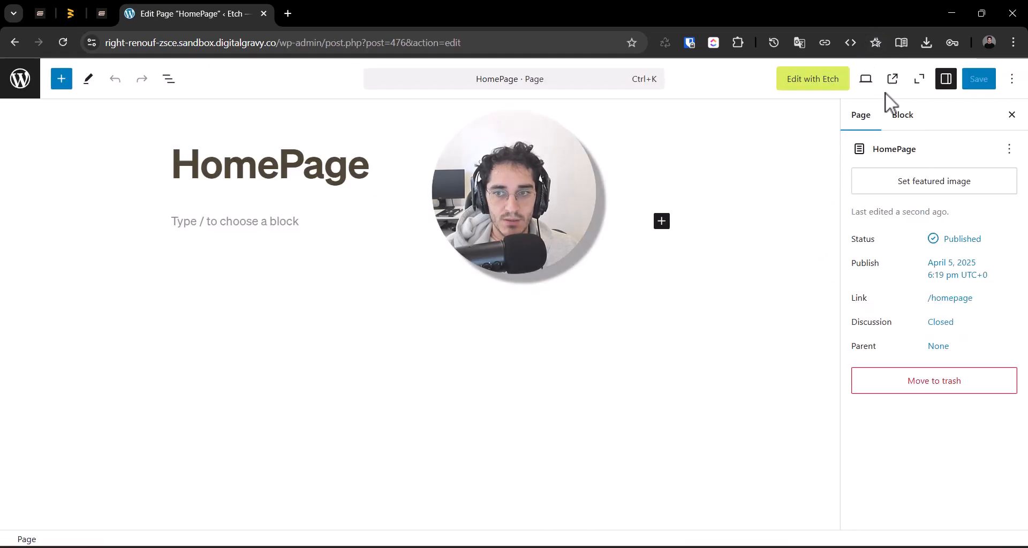
pyautogui.click(797, 94)
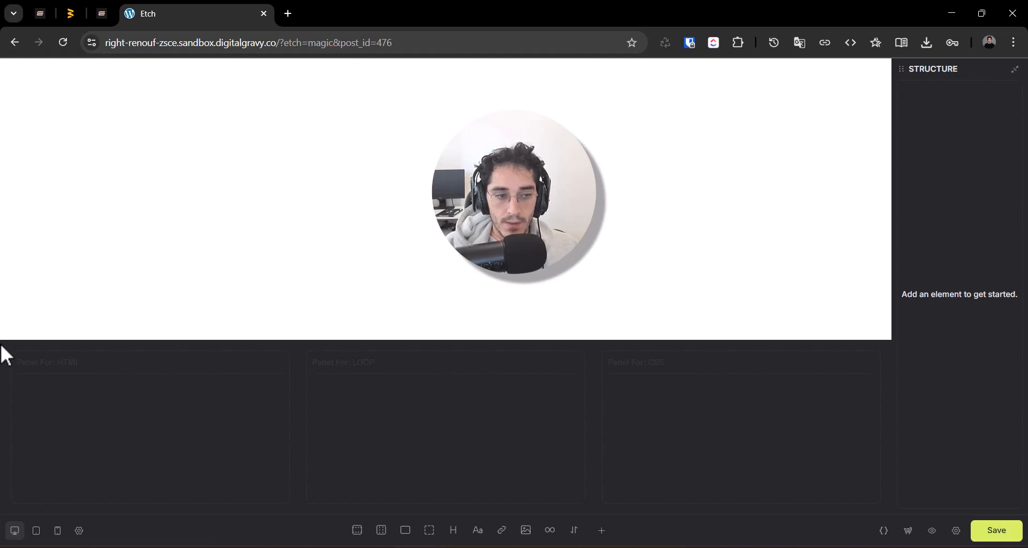
pyautogui.tripleClick(75, 368)
pyautogui.click(379, 367)
pyautogui.tripleClick(664, 369)
pyautogui.click(671, 406)
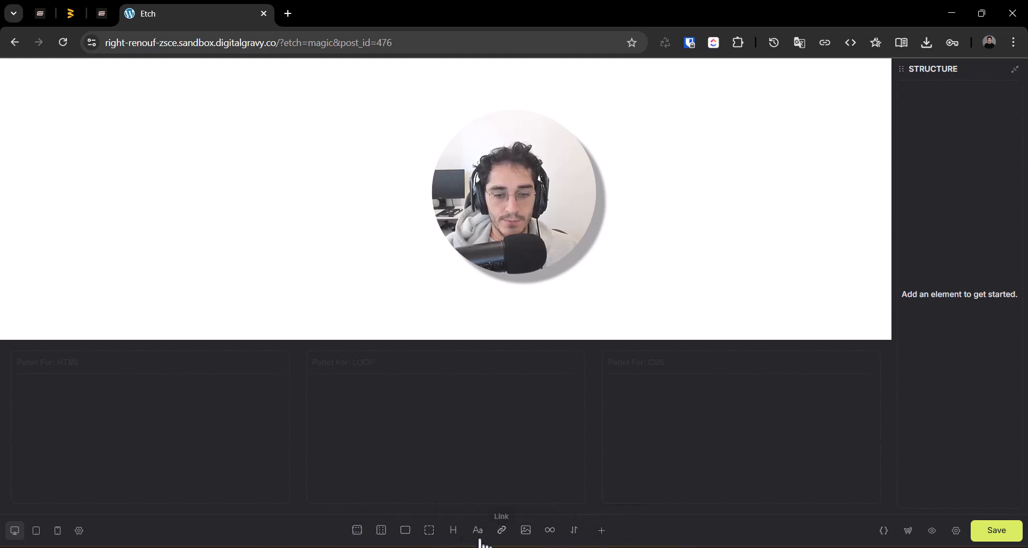
# Step: Preview the empty canvas at the tablet, mobile and desktop sizes, finishing on desktop
pyautogui.click(36, 532)
pyautogui.click(56, 532)
pyautogui.click(12, 532)
pyautogui.click(57, 532)
pyautogui.click(14, 531)
pyautogui.click(58, 531)
pyautogui.click(13, 531)
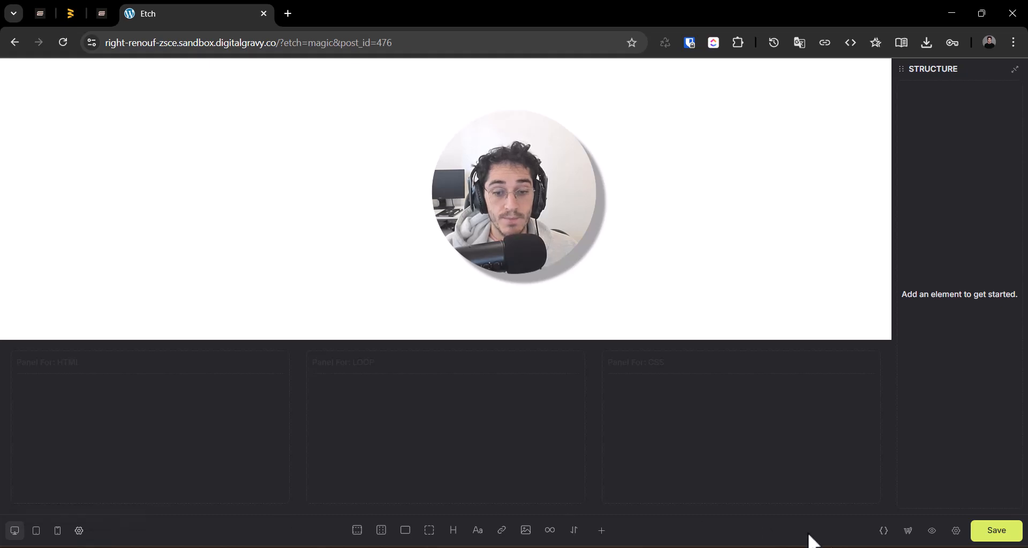
# Step: Look at the Automatic.css settings and HomePage's front-end preview, and return to the Etch builder
pyautogui.click(883, 531)
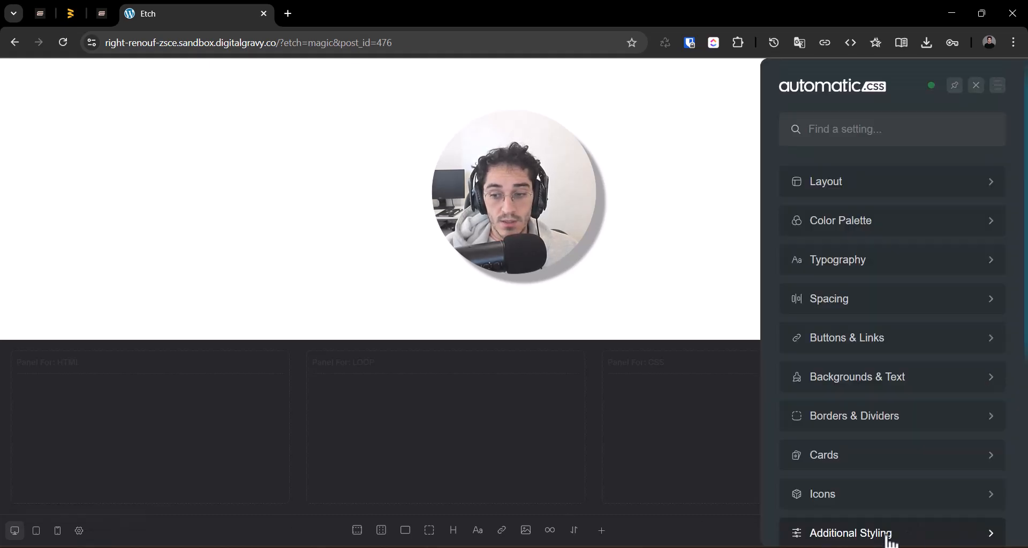
pyautogui.click(976, 88)
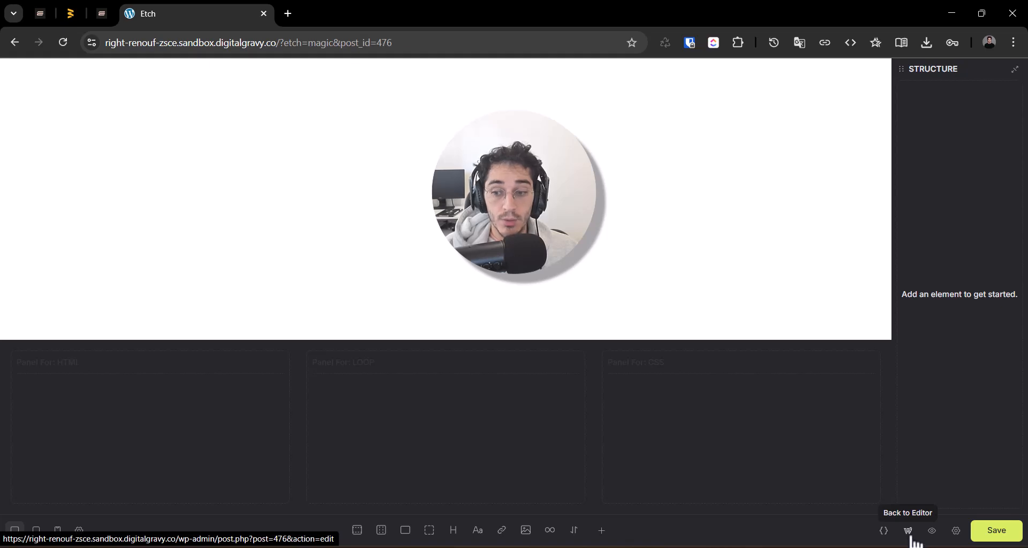
pyautogui.click(932, 538)
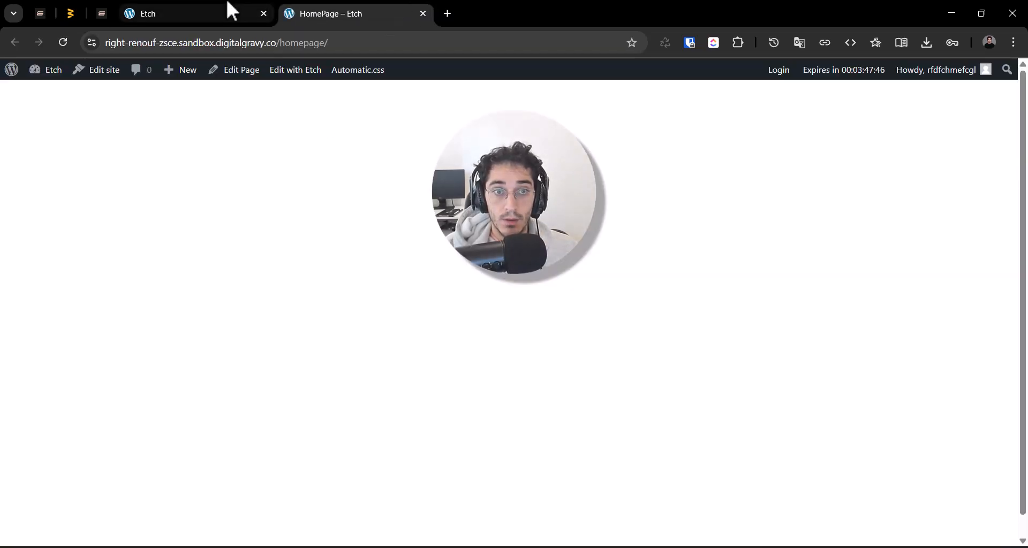
pyautogui.click(229, 9)
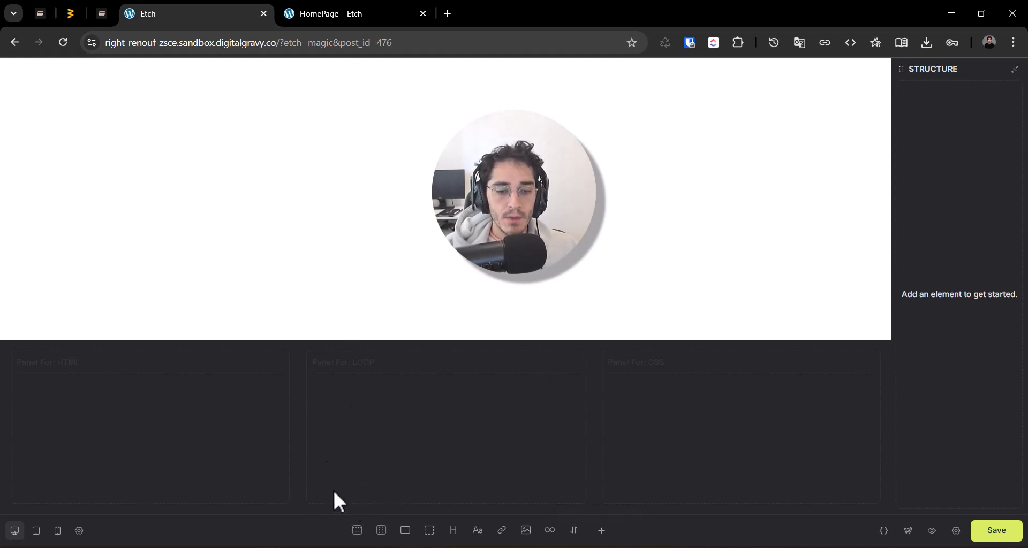
# Step: Add a section with a nested container to the page and examine the container's HTML markup
pyautogui.click(358, 530)
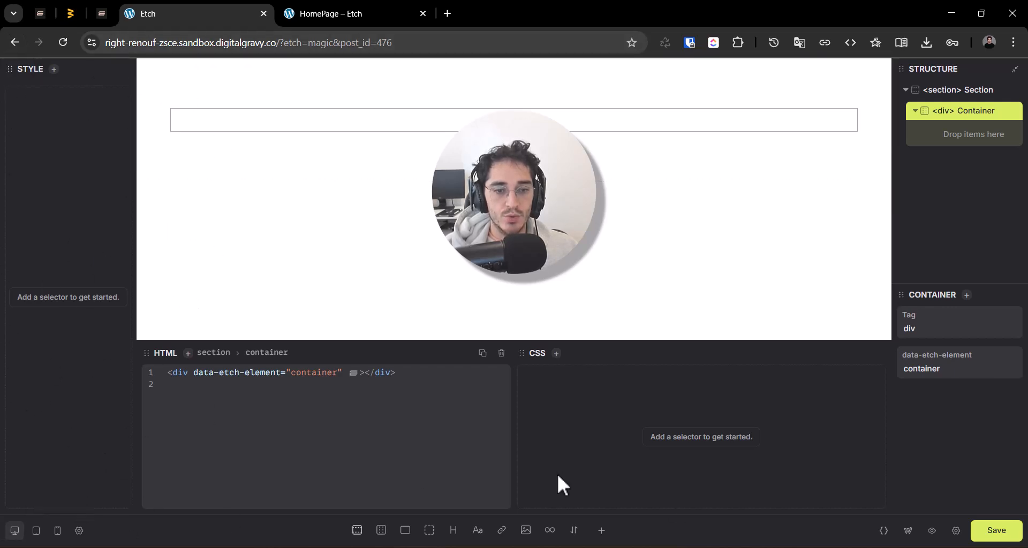
pyautogui.moveTo(164, 368); pyautogui.dragTo(439, 382)
pyautogui.click(427, 383)
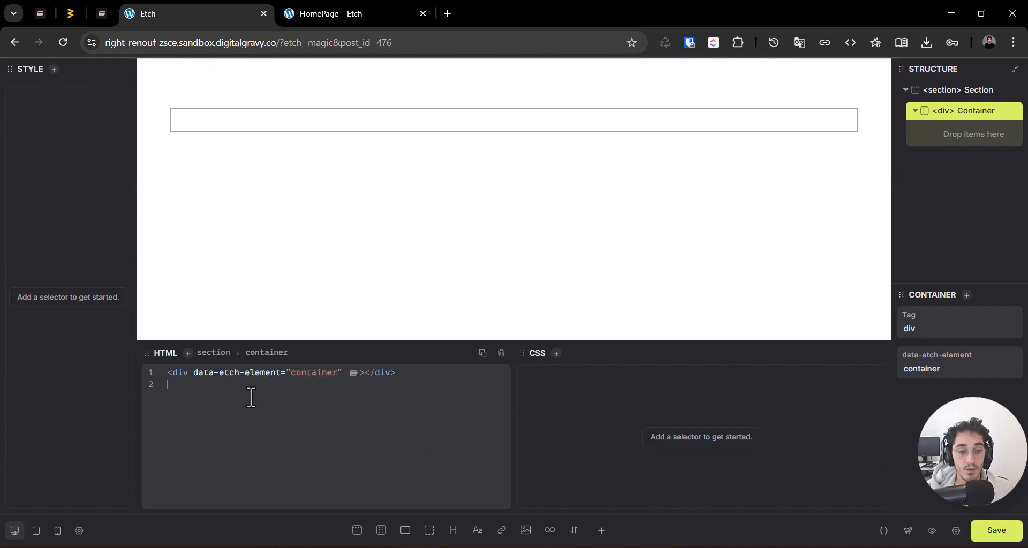
pyautogui.click(213, 375)
pyautogui.moveTo(181, 373); pyautogui.dragTo(287, 373)
pyautogui.click(339, 372)
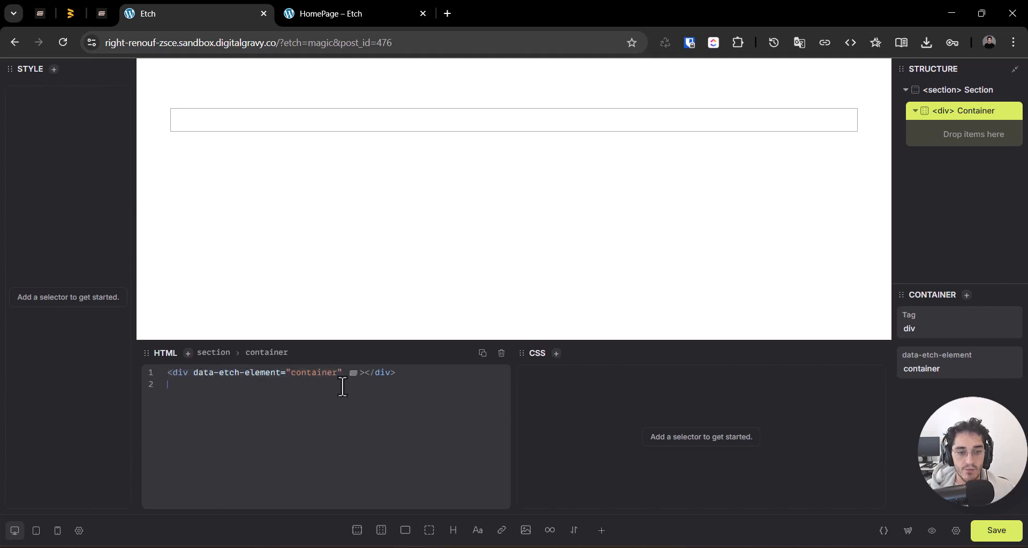
pyautogui.moveTo(193, 377); pyautogui.dragTo(352, 374)
pyautogui.click(343, 370)
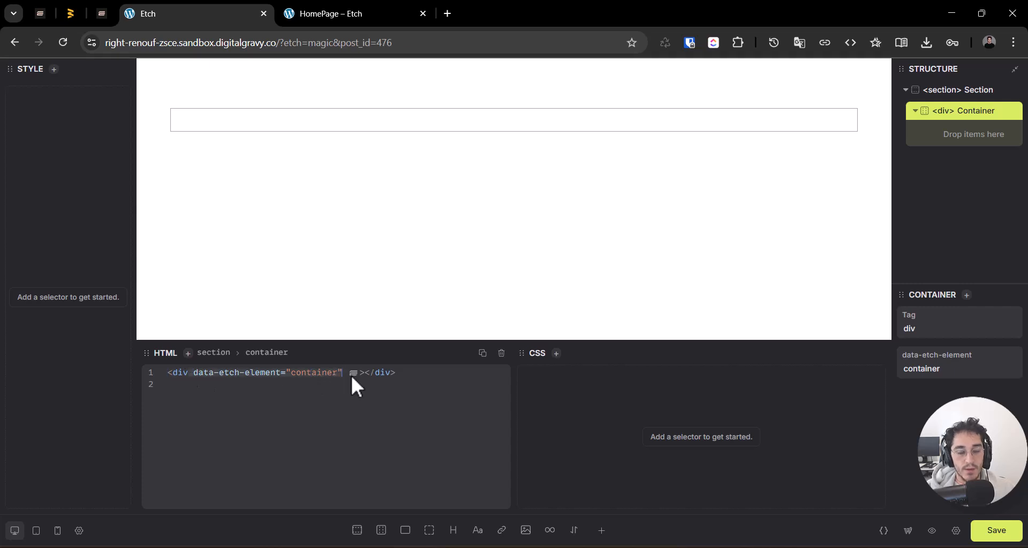
pyautogui.moveTo(364, 372); pyautogui.dragTo(400, 372)
pyautogui.click(359, 420)
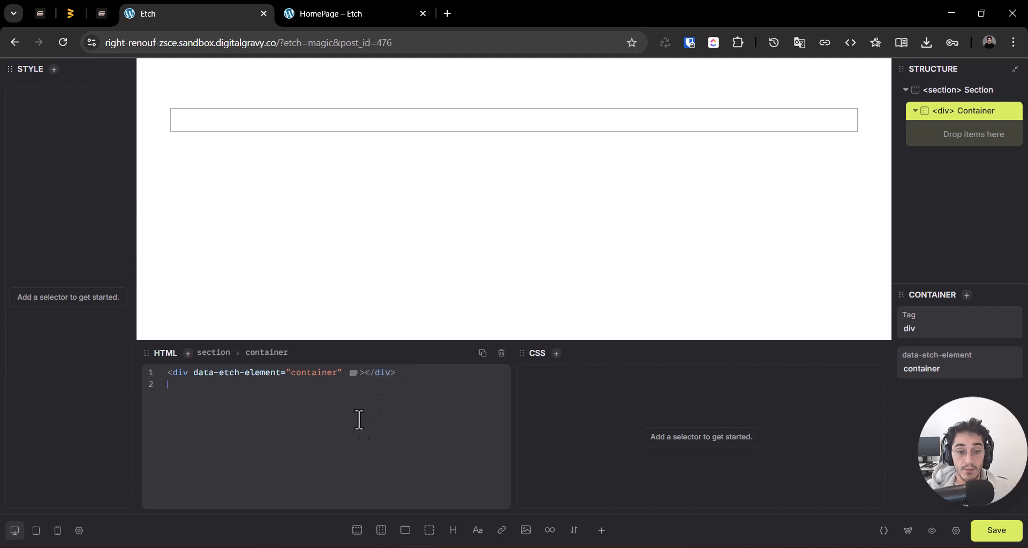
# Step: Select the section and examine its HTML, including its data-etch-element attribute and the nested container div
pyautogui.click(936, 89)
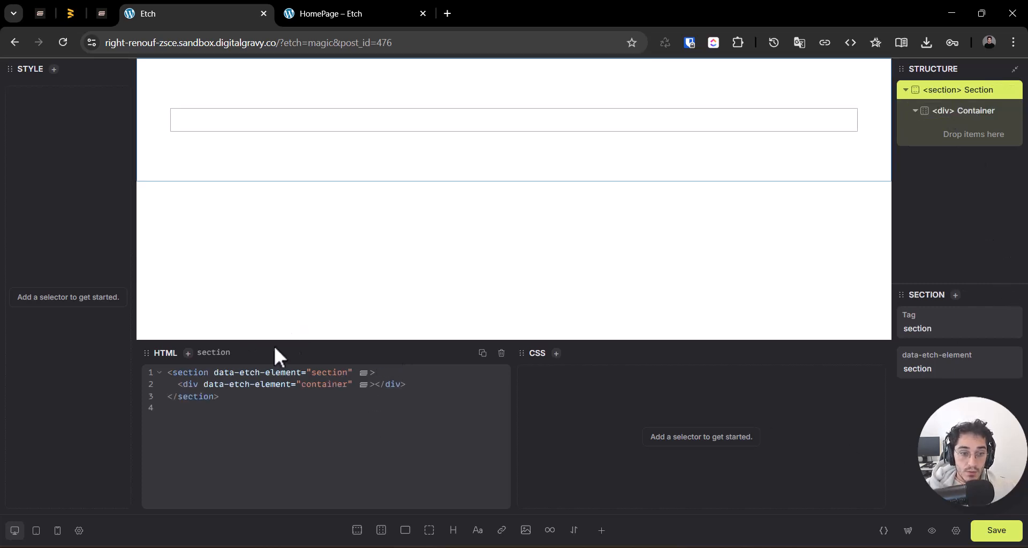
pyautogui.moveTo(213, 373); pyautogui.dragTo(318, 375)
pyautogui.moveTo(252, 373); pyautogui.dragTo(347, 371)
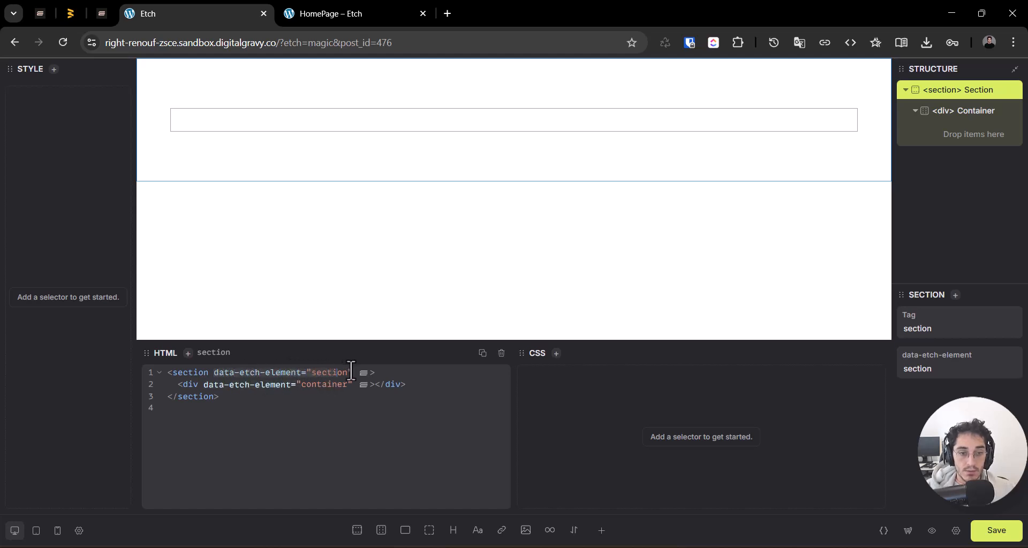
pyautogui.click(373, 372)
pyautogui.moveTo(187, 385); pyautogui.dragTo(403, 391)
pyautogui.click(180, 373)
pyautogui.click(242, 408)
pyautogui.click(335, 421)
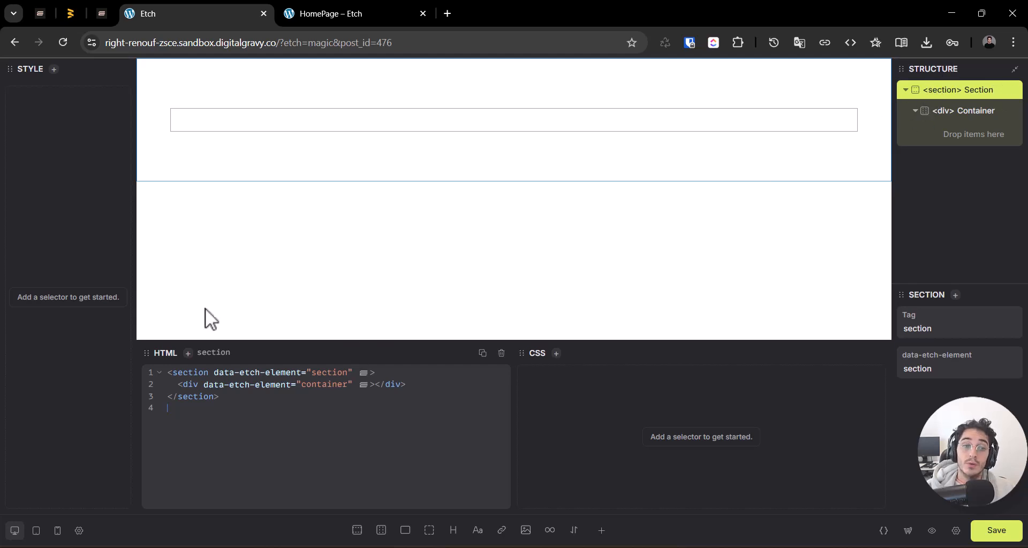
pyautogui.tripleClick(211, 378)
pyautogui.tripleClick(198, 389)
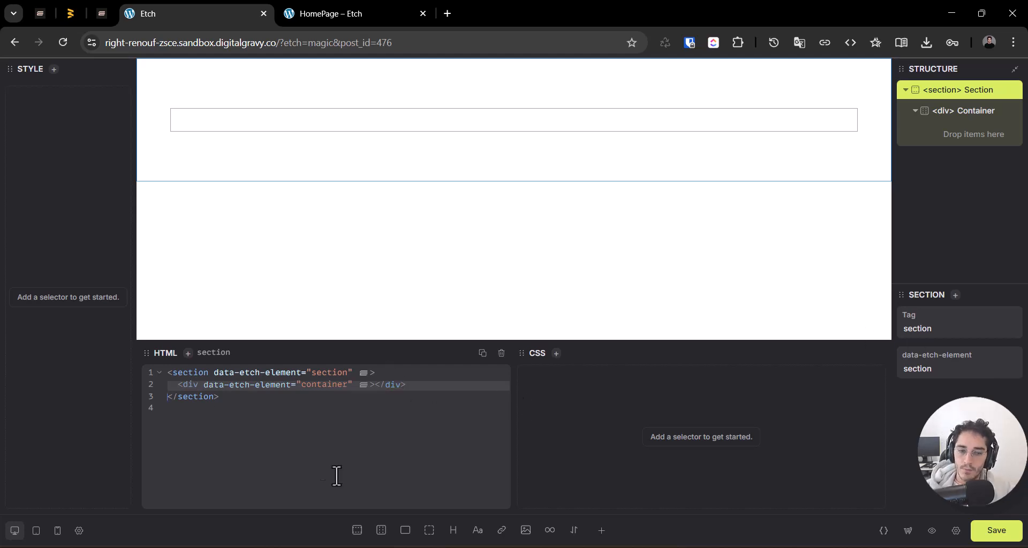
pyautogui.click(307, 423)
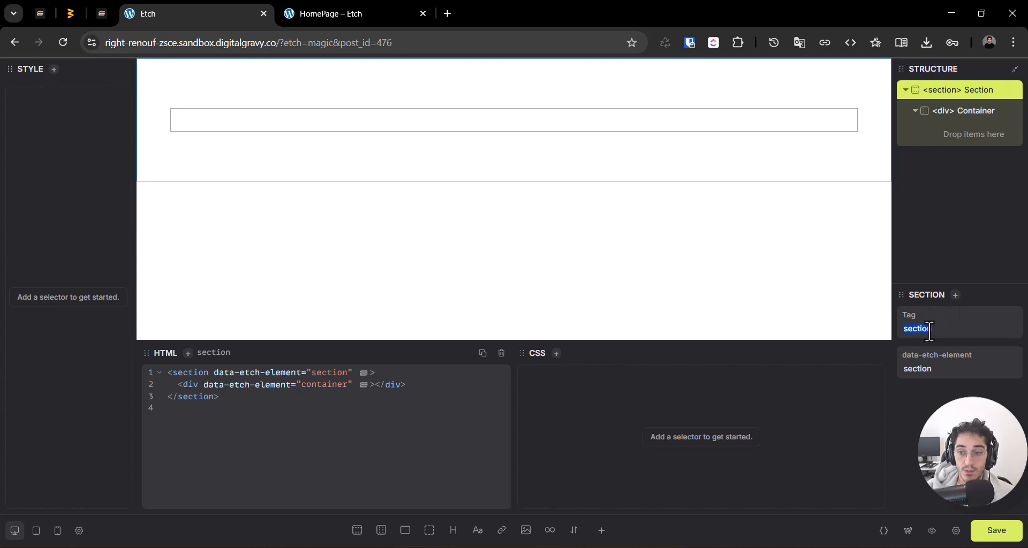
# Step: Try replacing the section's tag with arbitrary text, and set the tag back to section
pyautogui.write('saeasdjasojdas')
pyautogui.hotkey('ctrl', 'a')
pyautogui.write('section')
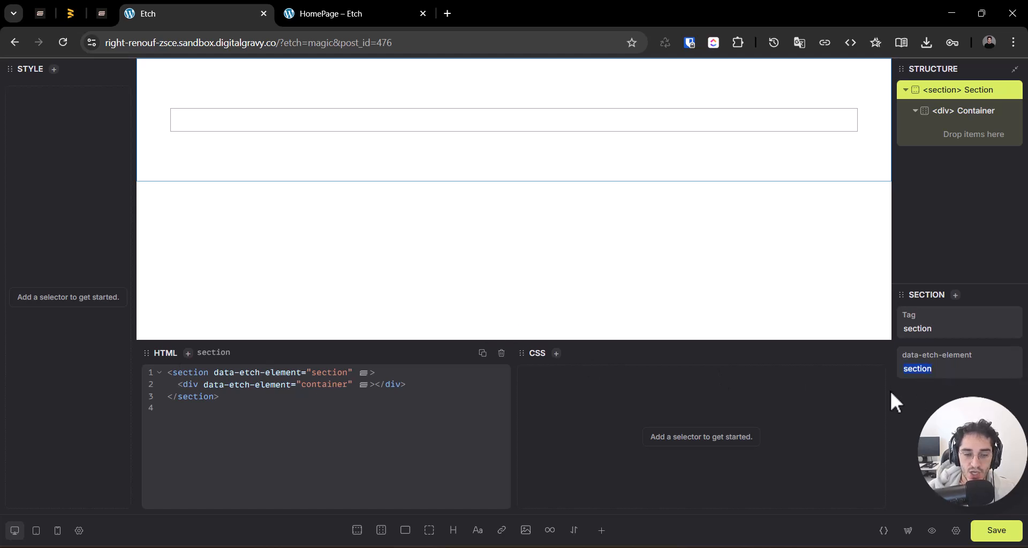
# Step: Try replacing the section's data-etch-element value with "seaosajosja", and undo the change
pyautogui.write('seaosajosja')
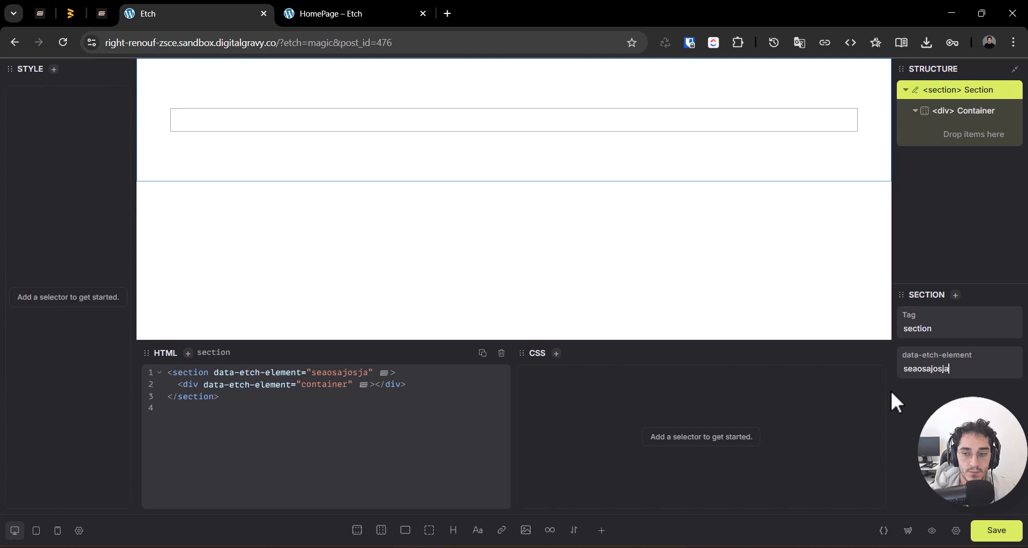
pyautogui.press('BackSpace')
pyautogui.press('BackSpace')
pyautogui.press('BackSpace')
pyautogui.press('BackSpace')
pyautogui.press('BackSpace')
pyautogui.press('BackSpace')
pyautogui.press('BackSpace')
pyautogui.press('BackSpace')
pyautogui.press('BackSpace')
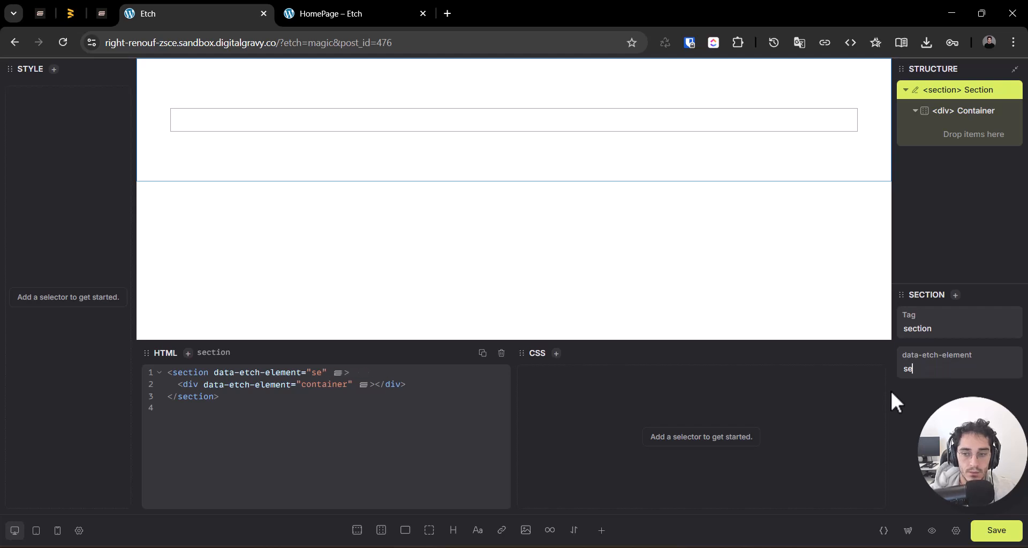
pyautogui.hotkey('ctrl', 'z')
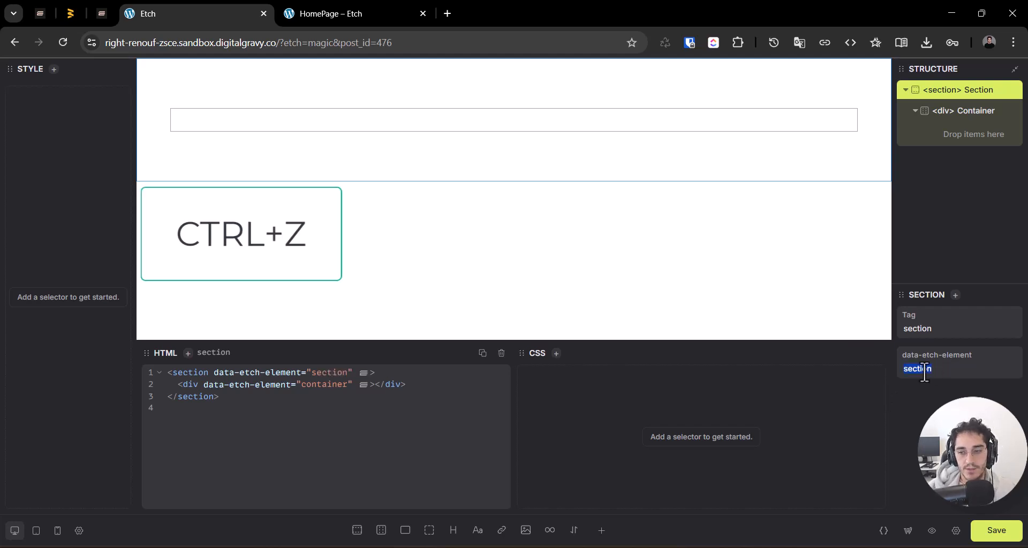
pyautogui.click(880, 366)
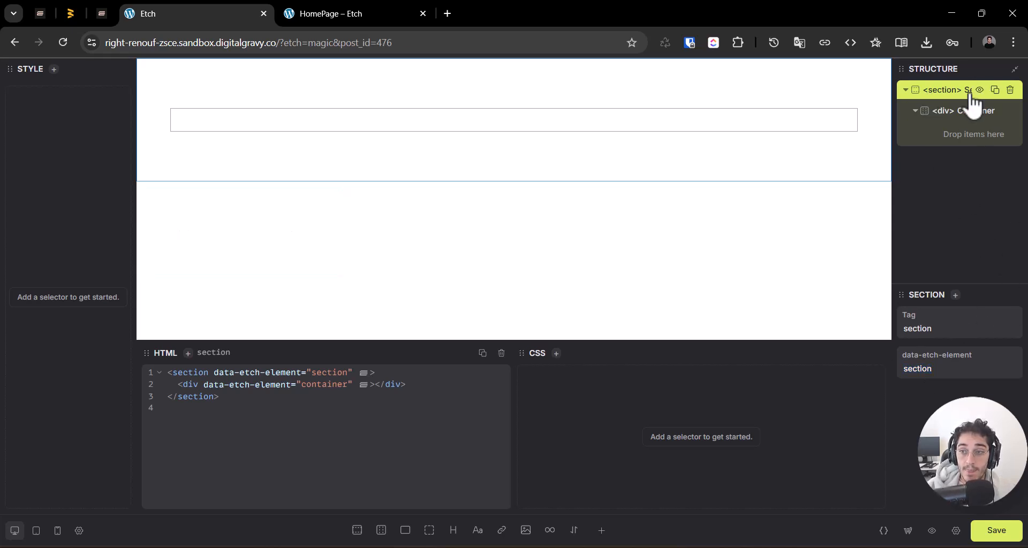
# Step: Widen the builder's side panels and rename the section to "Hero" in the page structure
pyautogui.moveTo(890, 133); pyautogui.dragTo(294, 188)
pyautogui.click(775, 112)
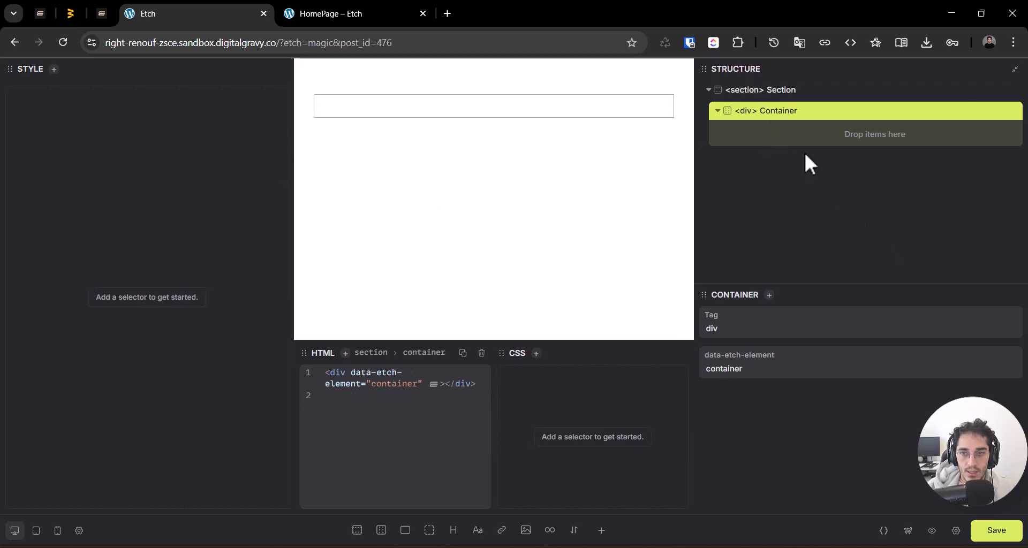
pyautogui.doubleClick(790, 90)
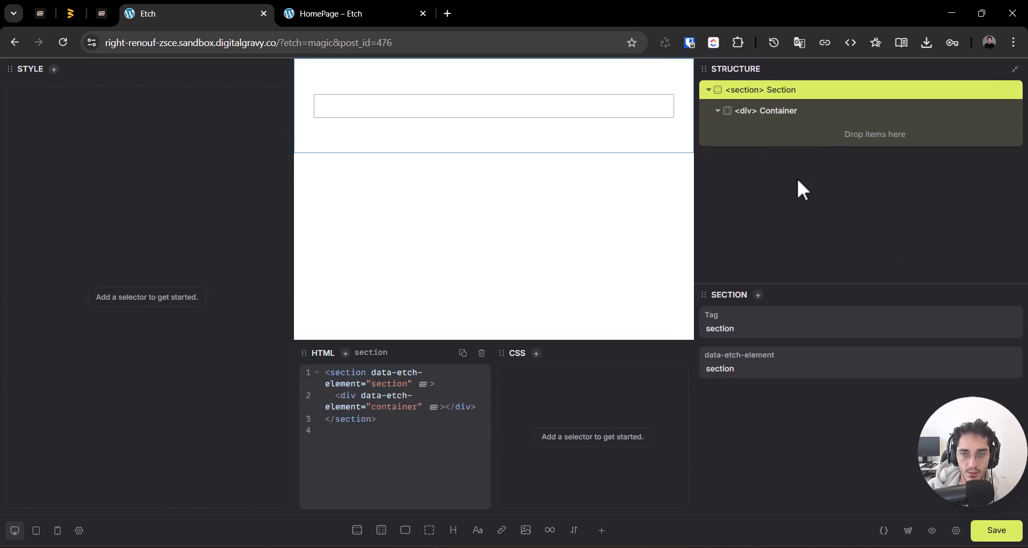
pyautogui.doubleClick(792, 90)
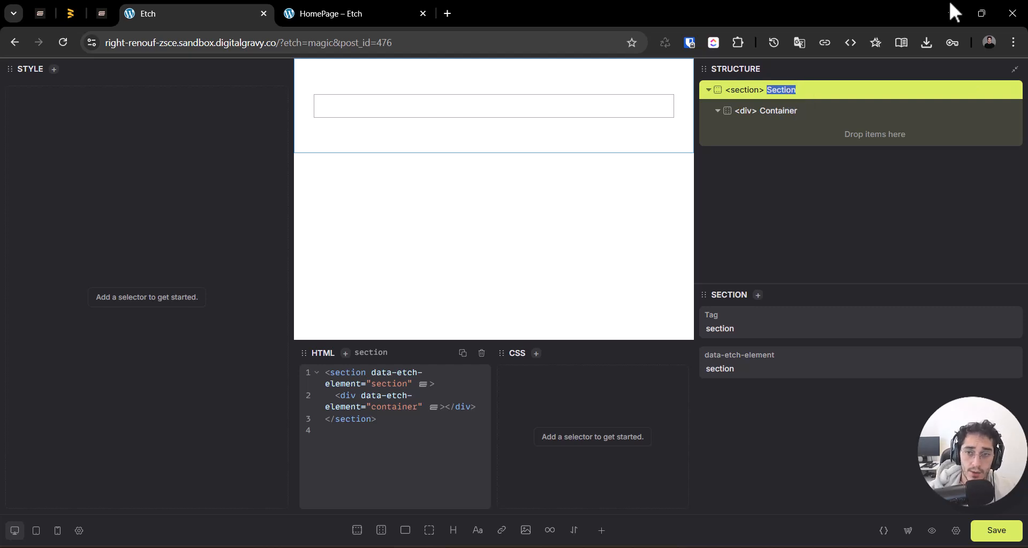
pyautogui.write('Hero')
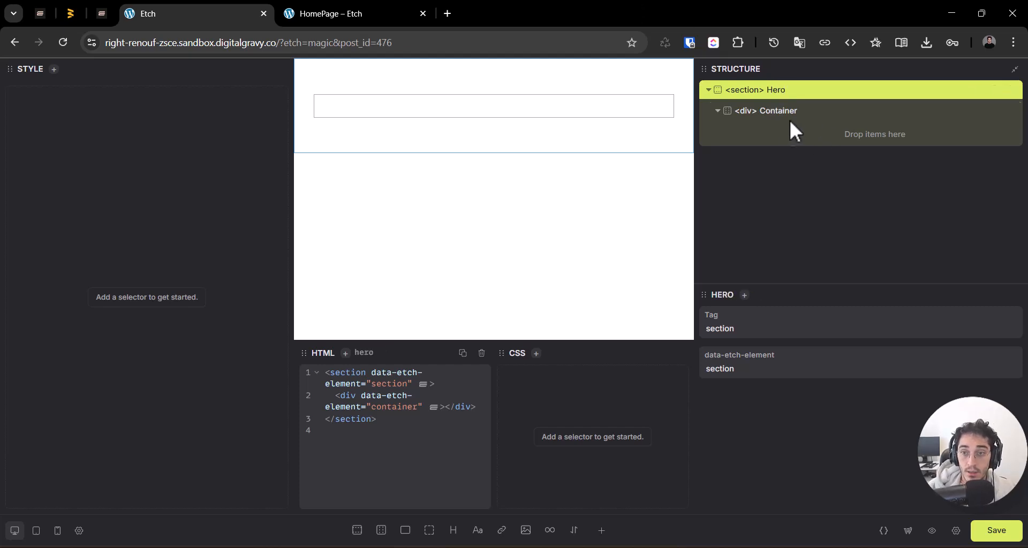
# Step: Add a heading and a text element directly inside the Hero section
pyautogui.click(792, 115)
pyautogui.click(809, 90)
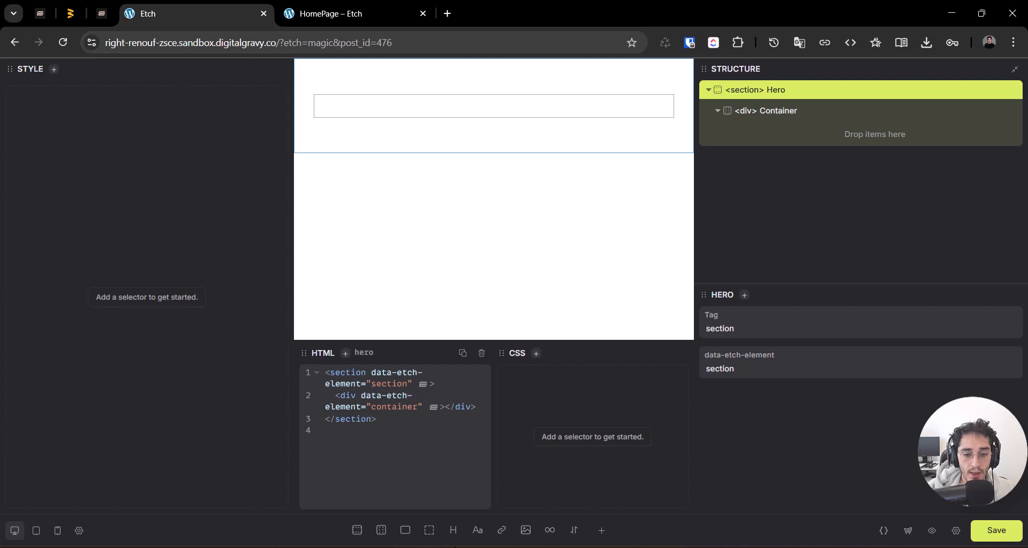
pyautogui.click(455, 532)
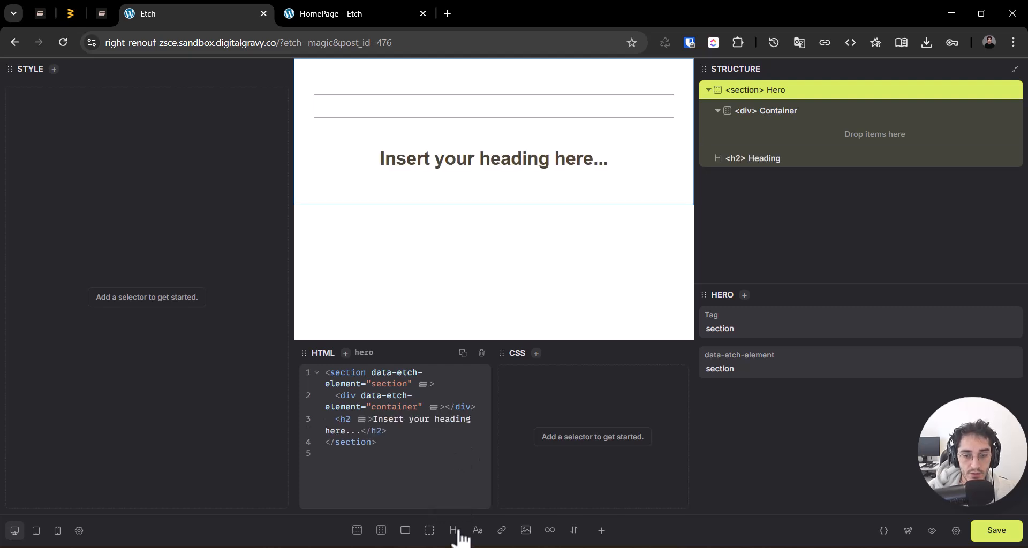
pyautogui.click(477, 533)
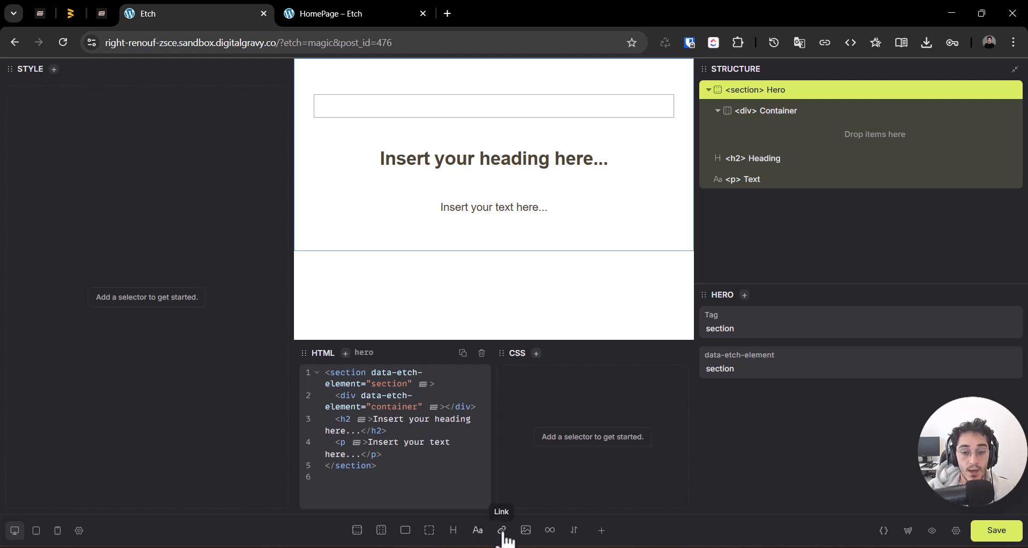
# Step: Add a link, an image and two flex divs directly inside the Hero section
pyautogui.click(502, 533)
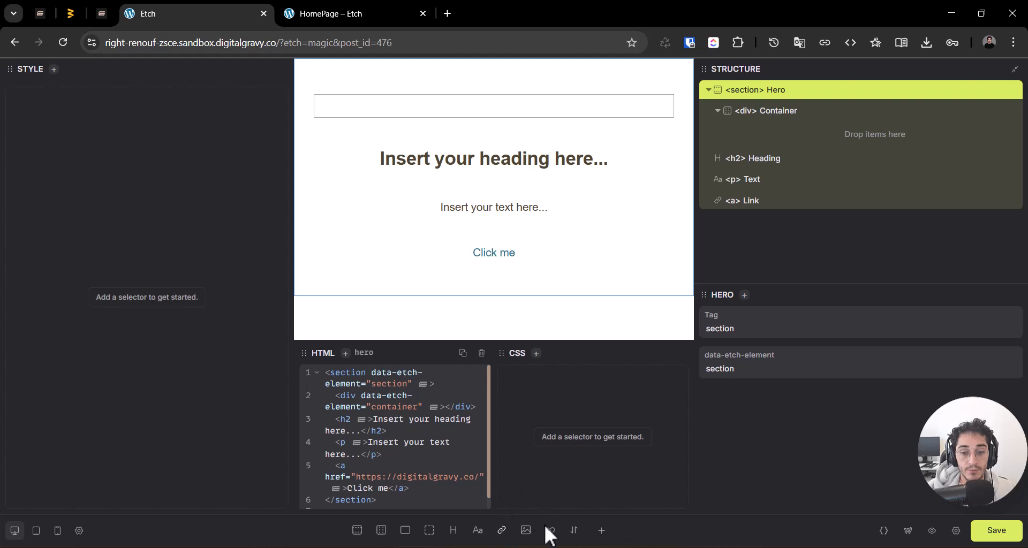
pyautogui.click(525, 530)
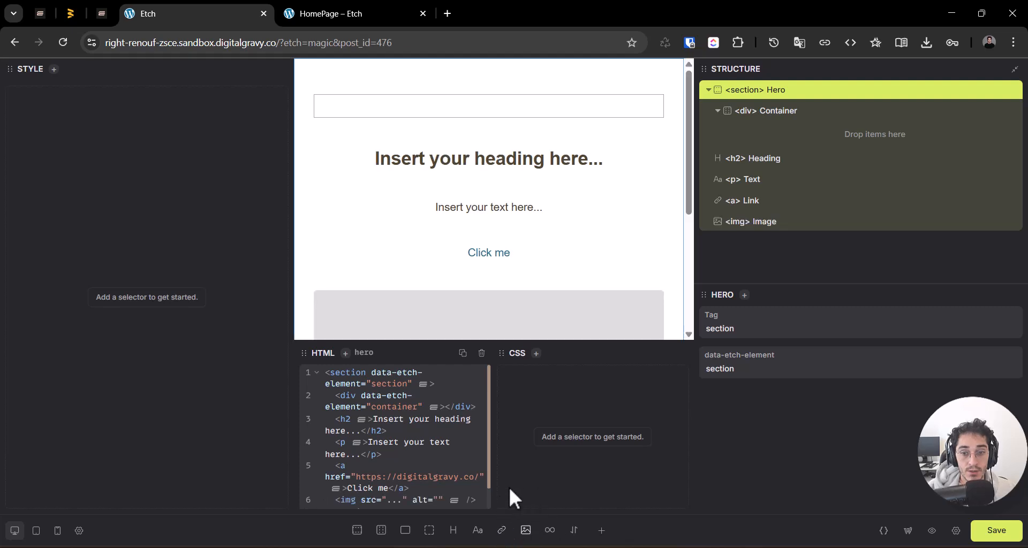
pyautogui.click(409, 533)
pyautogui.click(409, 533)
pyautogui.scroll(-1, 798, 186)
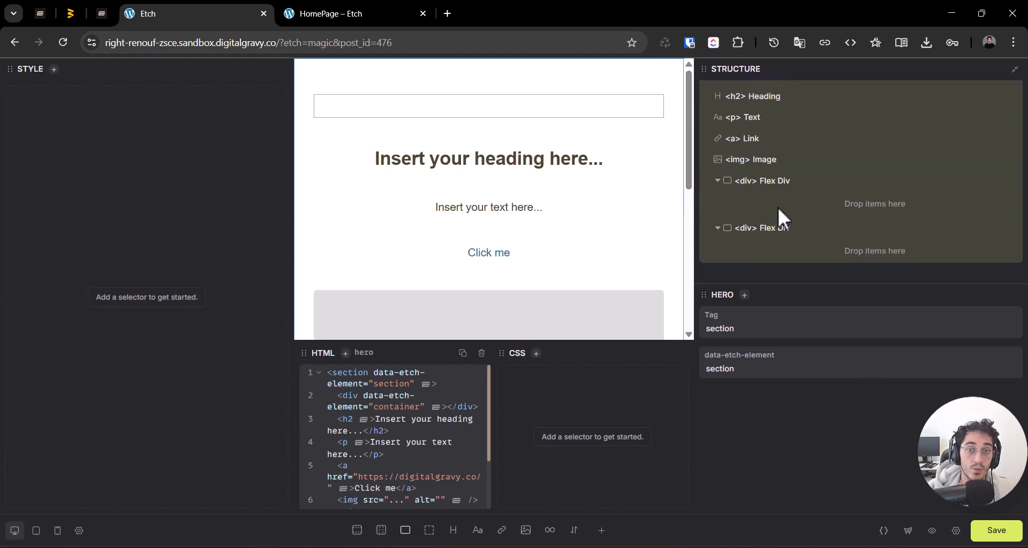
pyautogui.scroll(1, 773, 254)
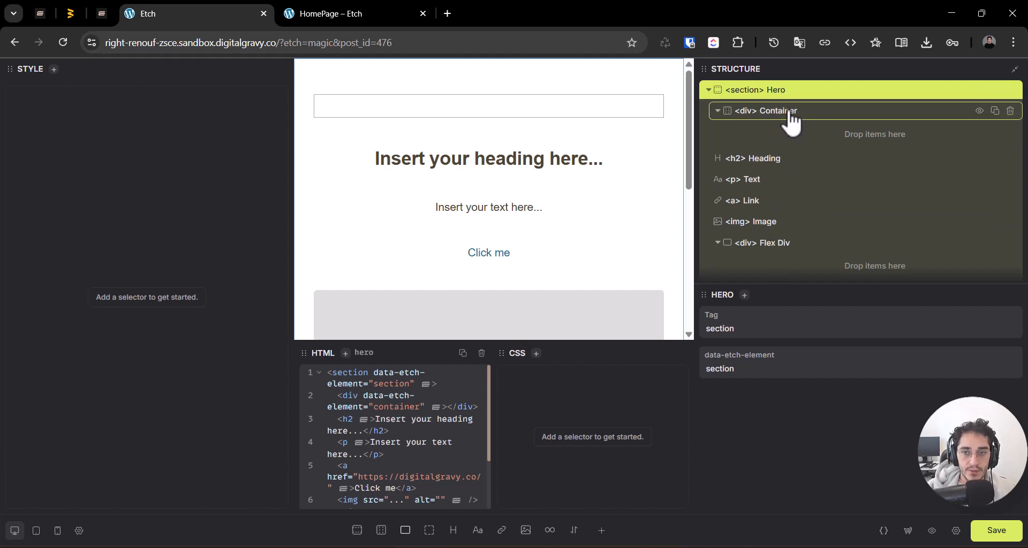
# Step: Change the Hero heading's tag to h1
pyautogui.doubleClick(766, 160)
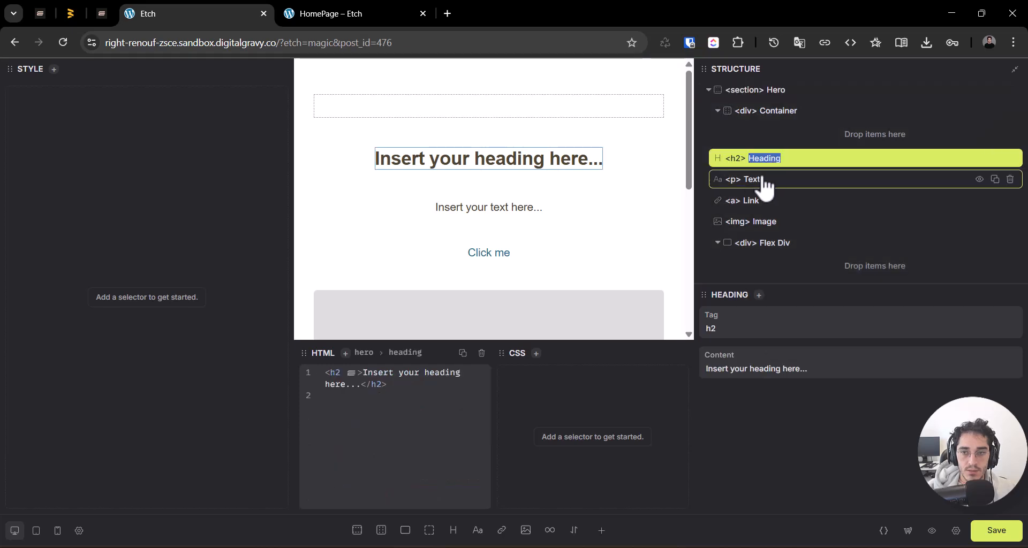
pyautogui.write('h')
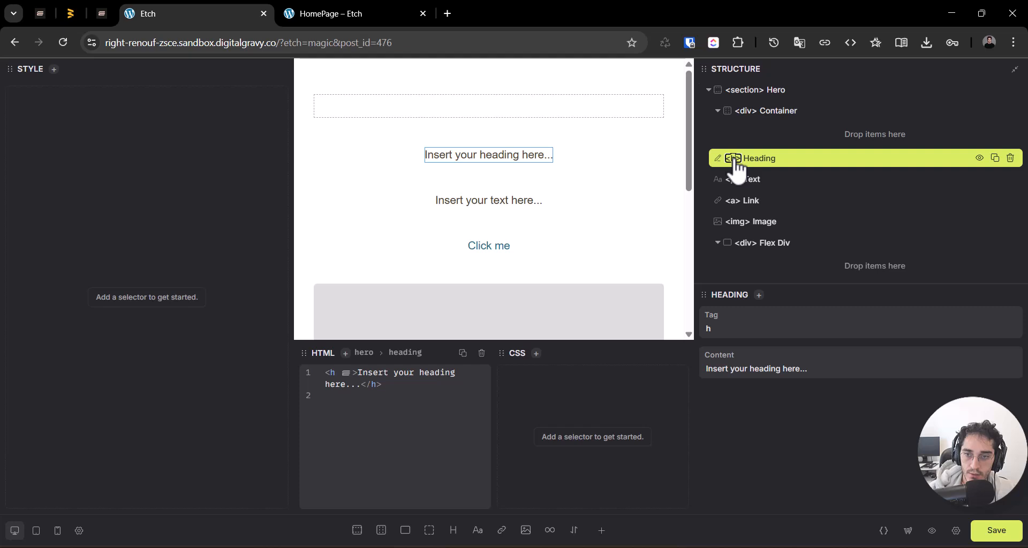
pyautogui.write('1')
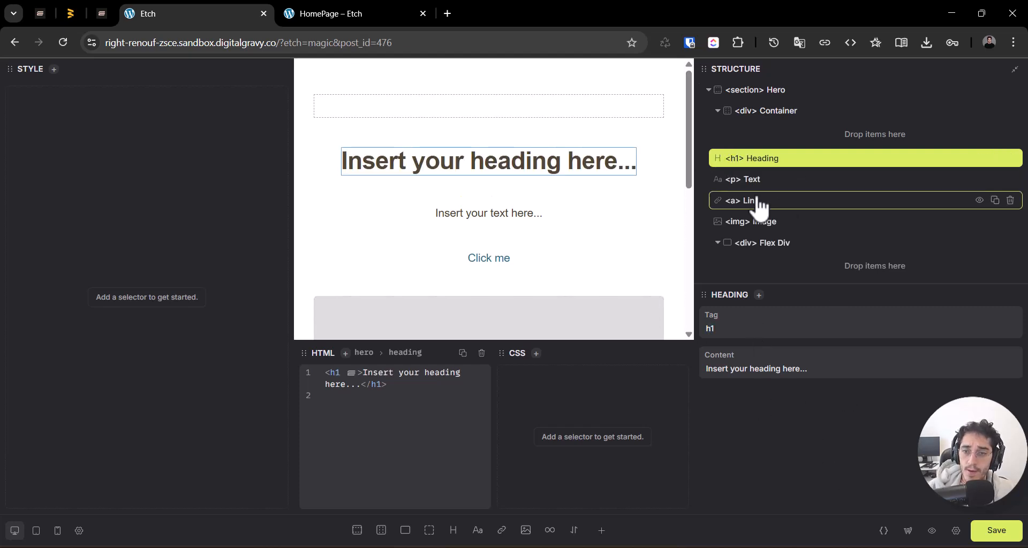
# Step: Rename the Hero's text element to "Description" and its link to "Button" in the page structure
pyautogui.click(739, 181)
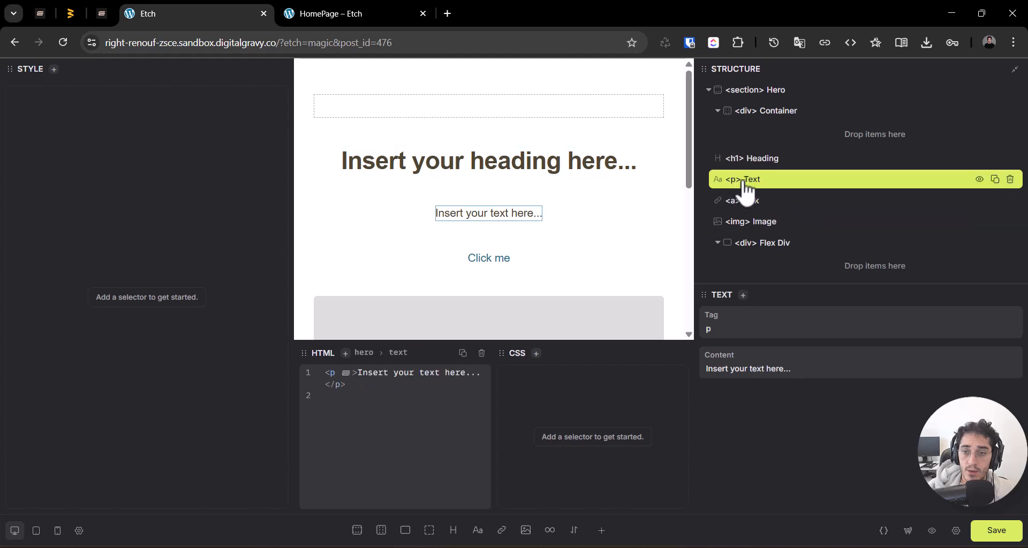
pyautogui.write('Description')
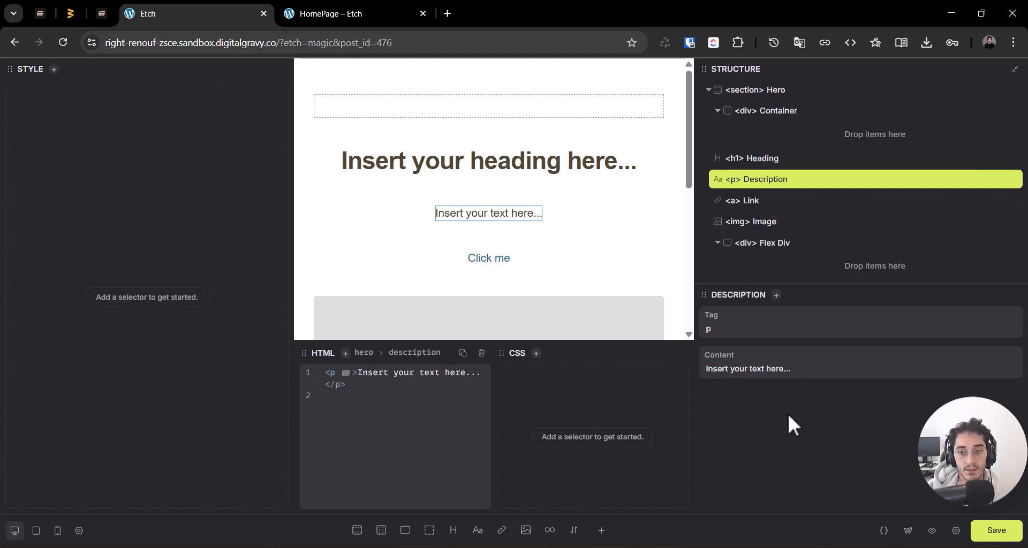
pyautogui.doubleClick(760, 203)
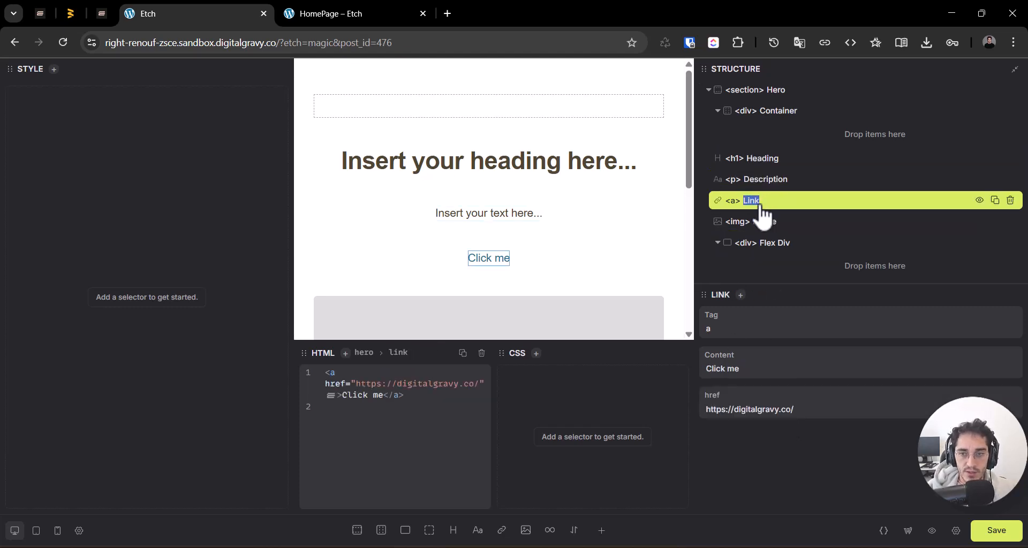
pyautogui.write('Button')
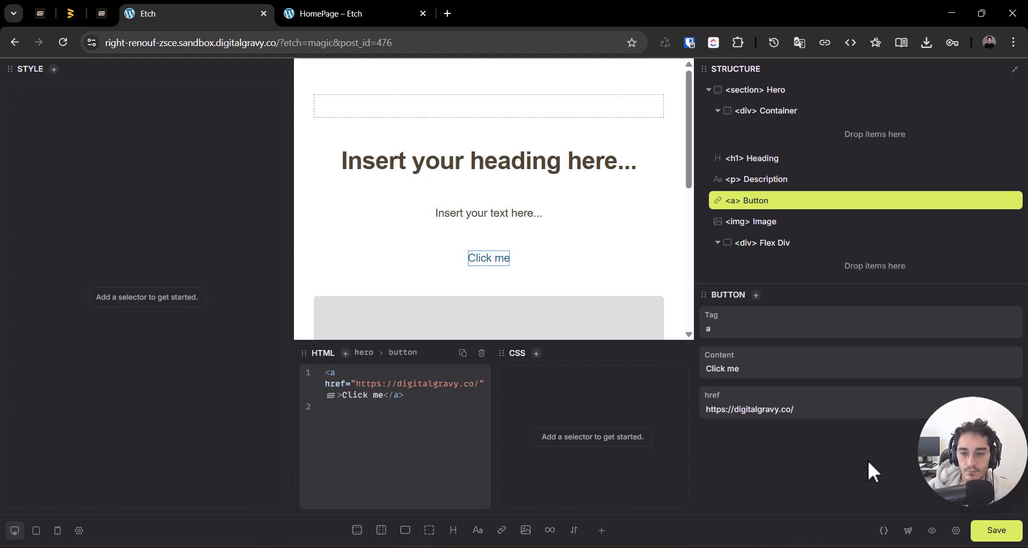
# Step: Rename the first flex div to "Image Column" and the second one to "Content Column"
pyautogui.click(772, 227)
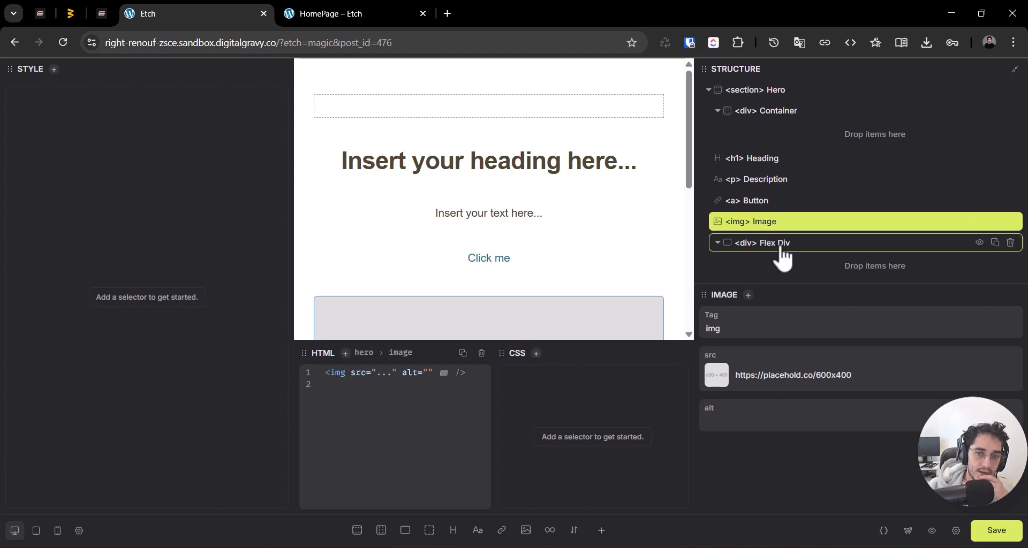
pyautogui.click(760, 246)
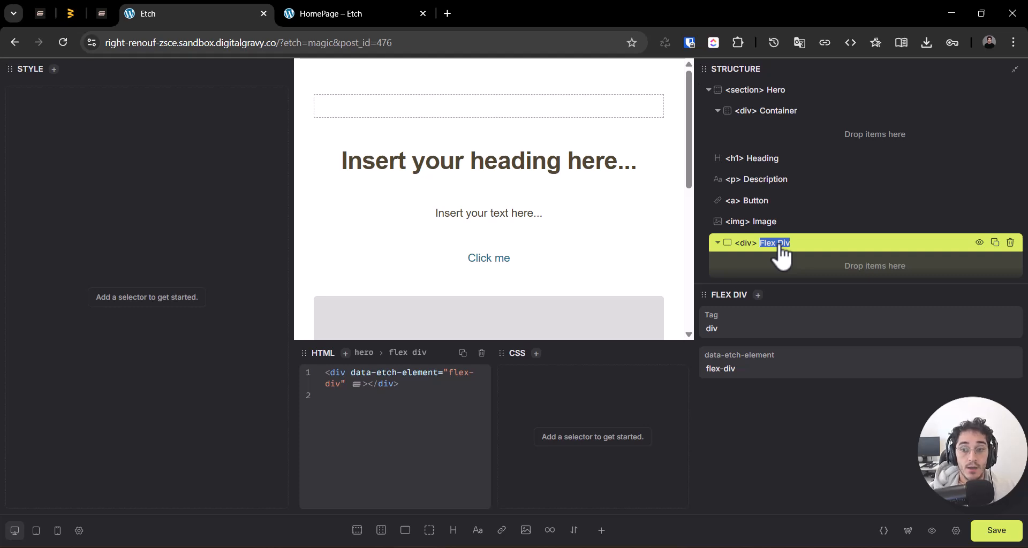
pyautogui.write('Image Column')
pyautogui.scroll(-2, 800, 226)
pyautogui.doubleClick(787, 229)
pyautogui.hotkey('ctrl', 'a')
pyautogui.write('Content Column')
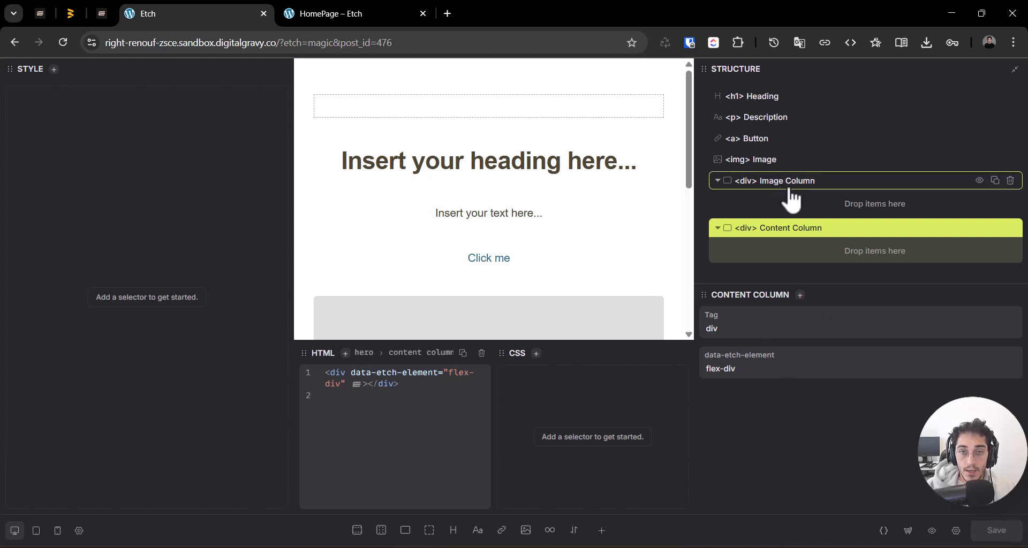
# Step: Narrow the style panel and create BEM classes for the Hero section and its child elements
pyautogui.scroll(2, 788, 198)
pyautogui.click(775, 91)
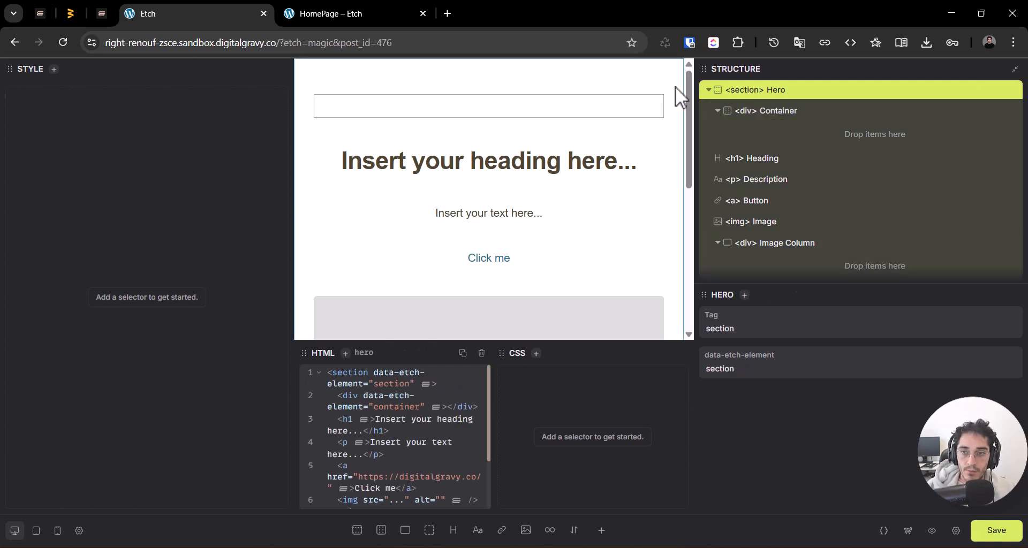
pyautogui.scroll(-2, 746, 206)
pyautogui.scroll(2, 796, 227)
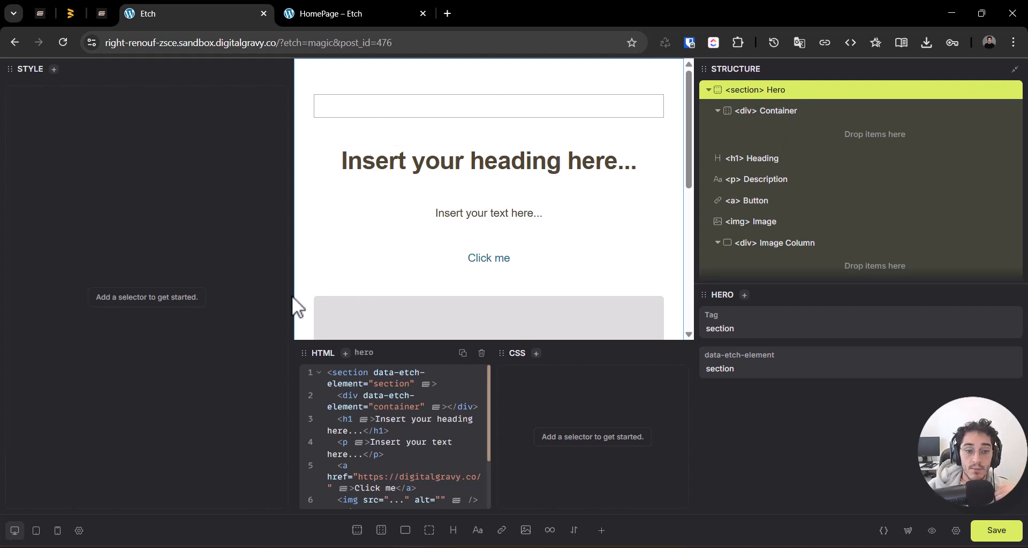
pyautogui.moveTo(282, 296); pyautogui.dragTo(168, 295)
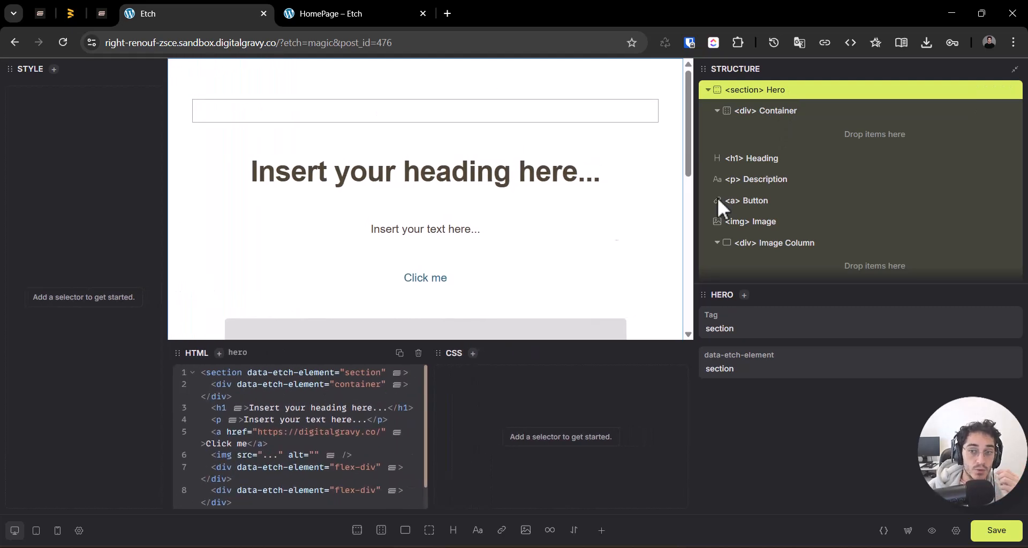
pyautogui.rightClick(793, 98)
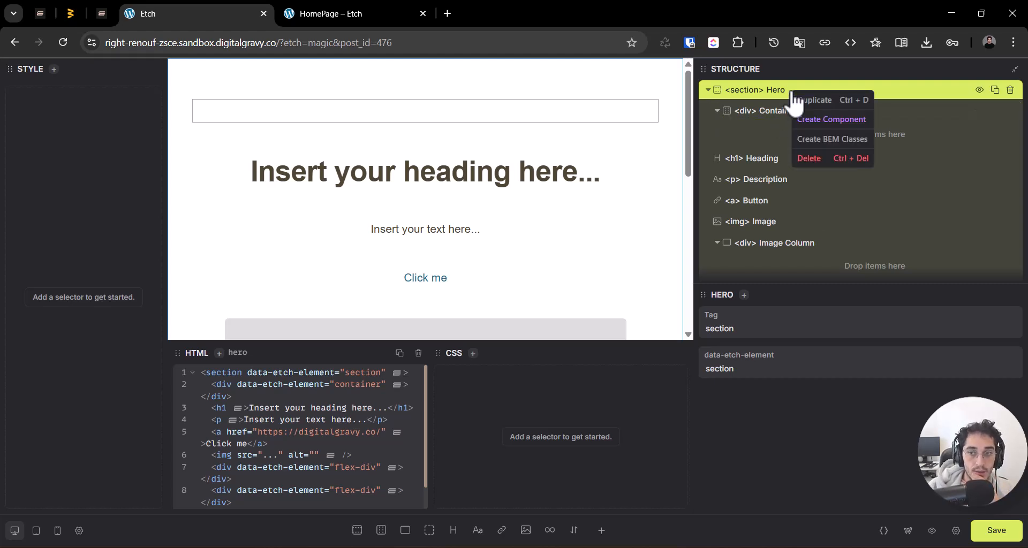
pyautogui.click(834, 140)
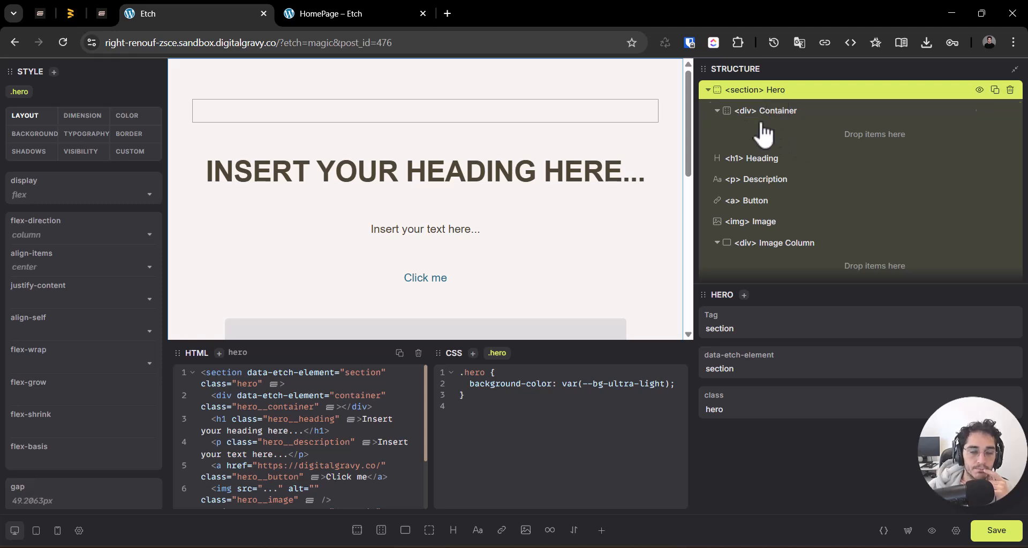
pyautogui.scroll(-2, 804, 127)
pyautogui.scroll(2, 793, 177)
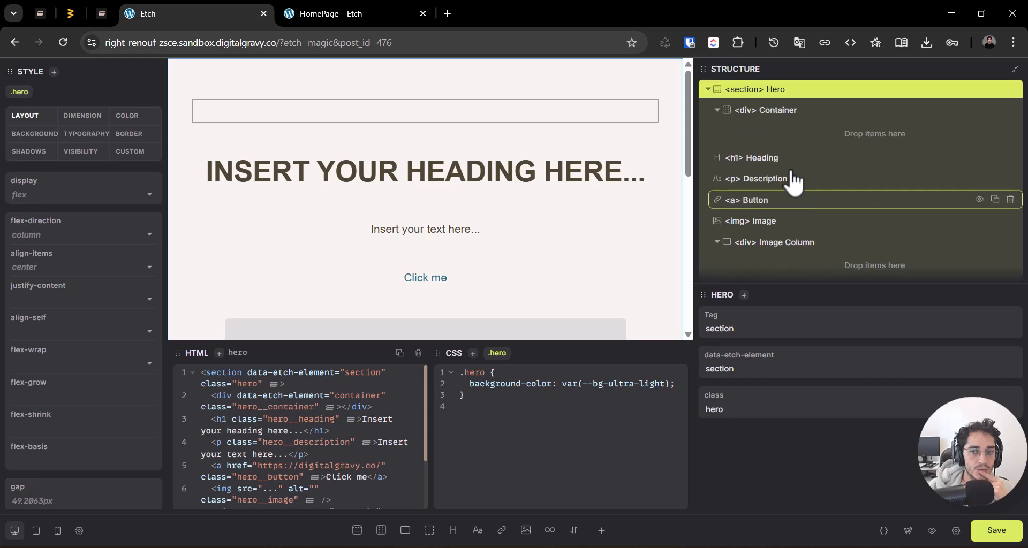
pyautogui.click(708, 91)
pyautogui.click(708, 91)
pyautogui.click(708, 91)
pyautogui.click(708, 91)
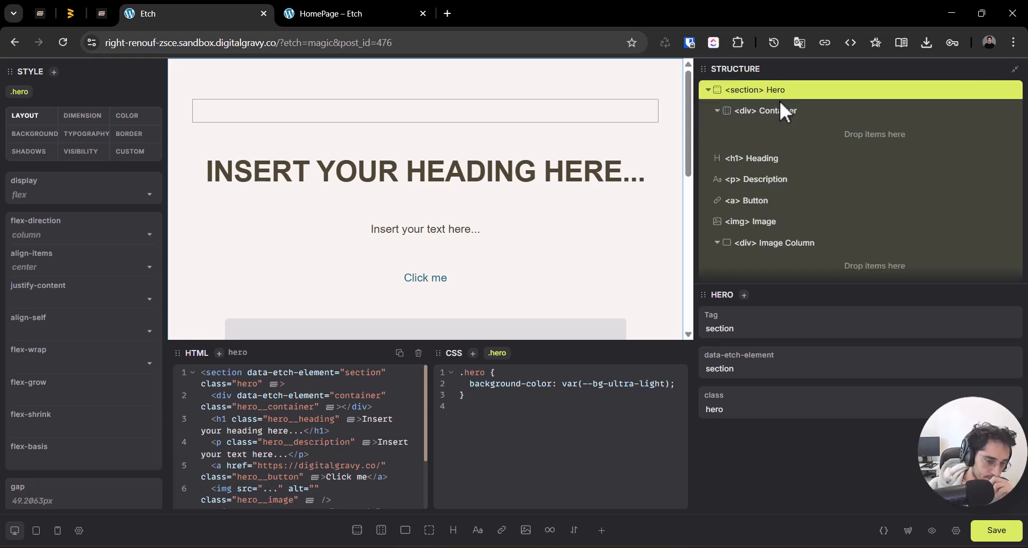
pyautogui.click(710, 91)
pyautogui.click(709, 91)
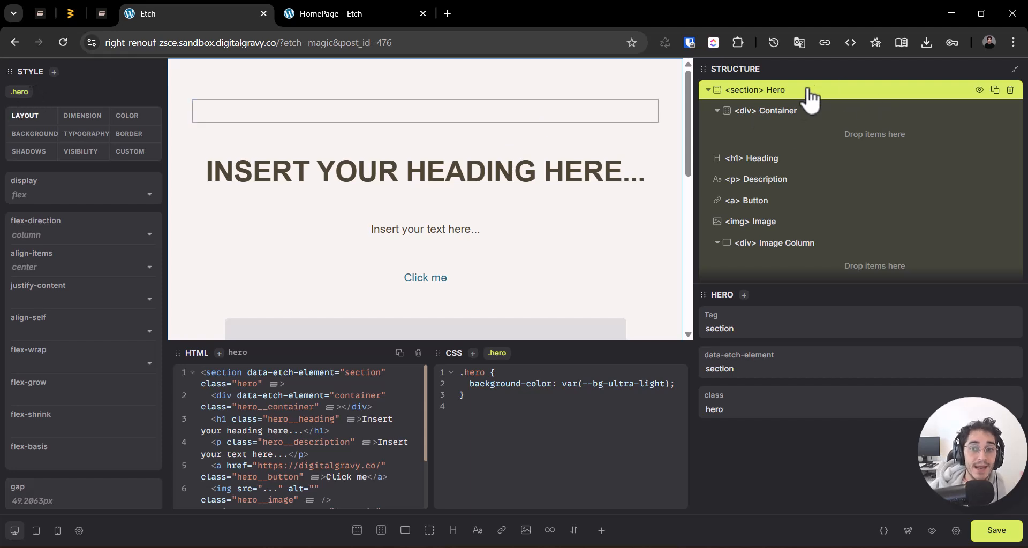
# Step: Inspect the classes and CSS of the heading, description, button, image and Image Column elements
pyautogui.click(762, 161)
pyautogui.click(760, 179)
pyautogui.click(763, 201)
pyautogui.click(771, 221)
pyautogui.doubleClick(771, 223)
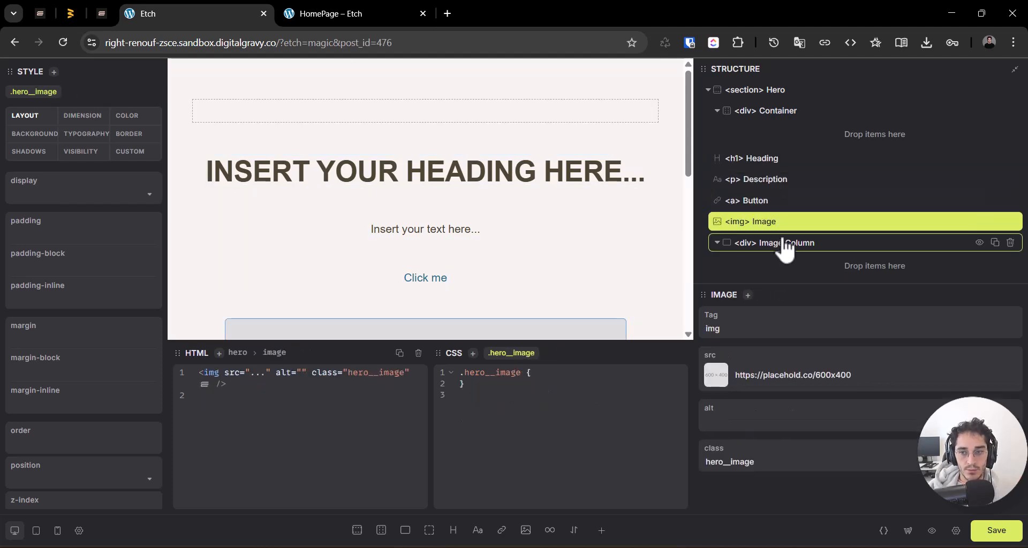
pyautogui.click(787, 245)
pyautogui.doubleClick(783, 245)
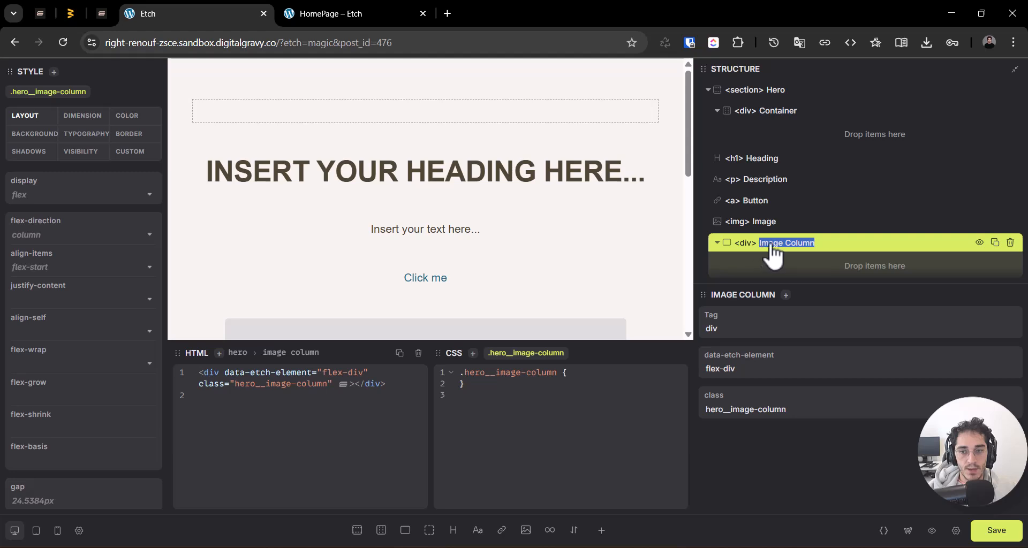
pyautogui.click(764, 202)
pyautogui.click(765, 160)
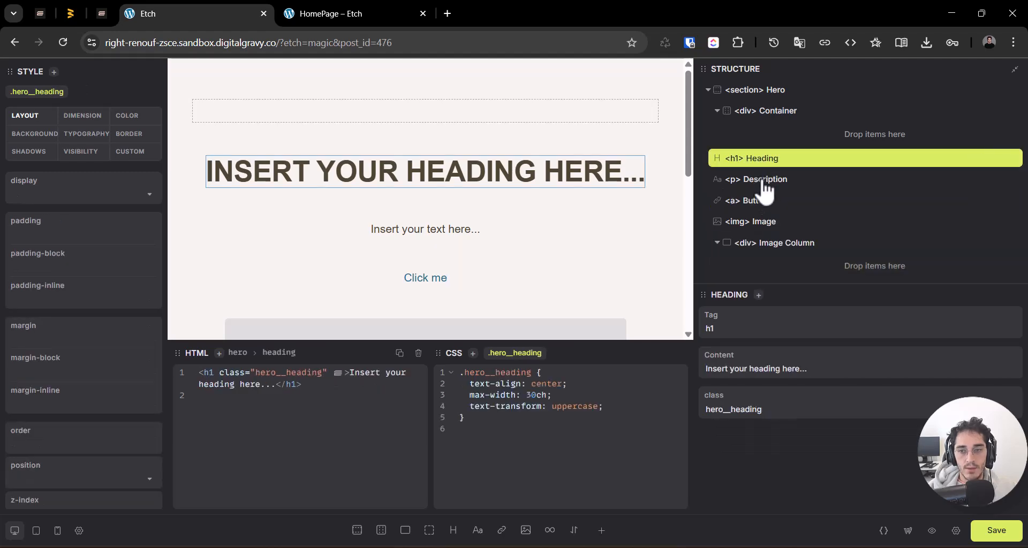
pyautogui.click(763, 180)
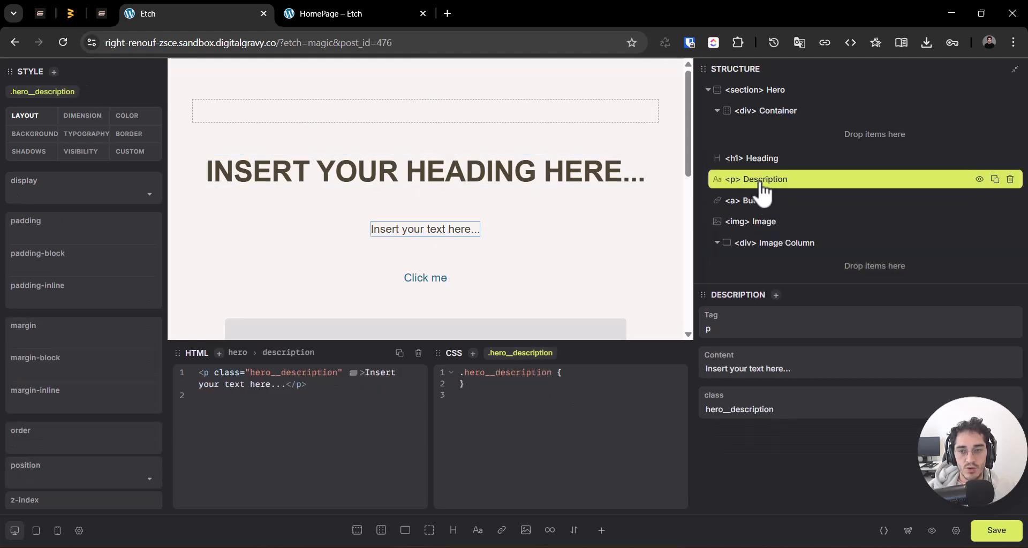
# Step: Compare the Hero section's class name with those of its container and every child element down to Content Column
pyautogui.click(777, 90)
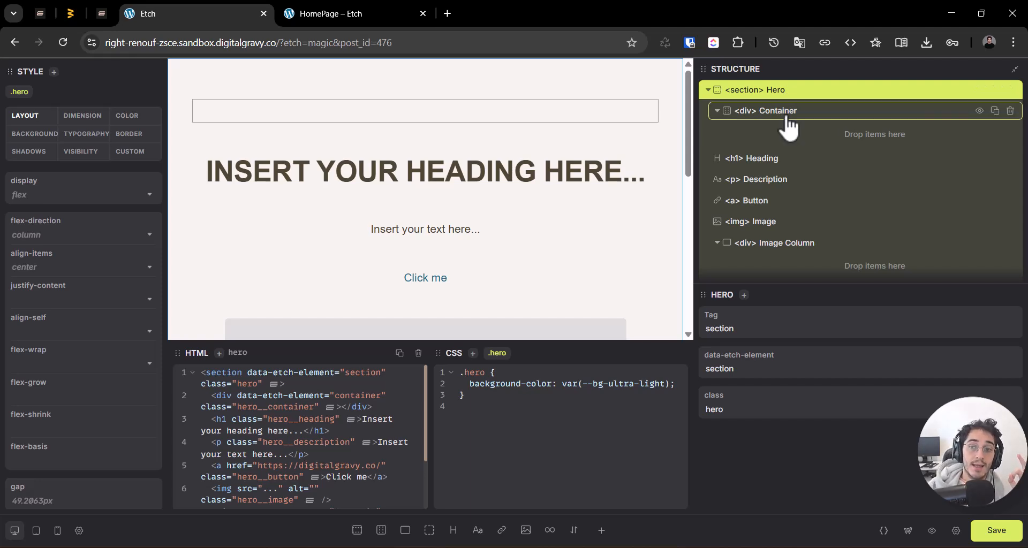
pyautogui.click(785, 113)
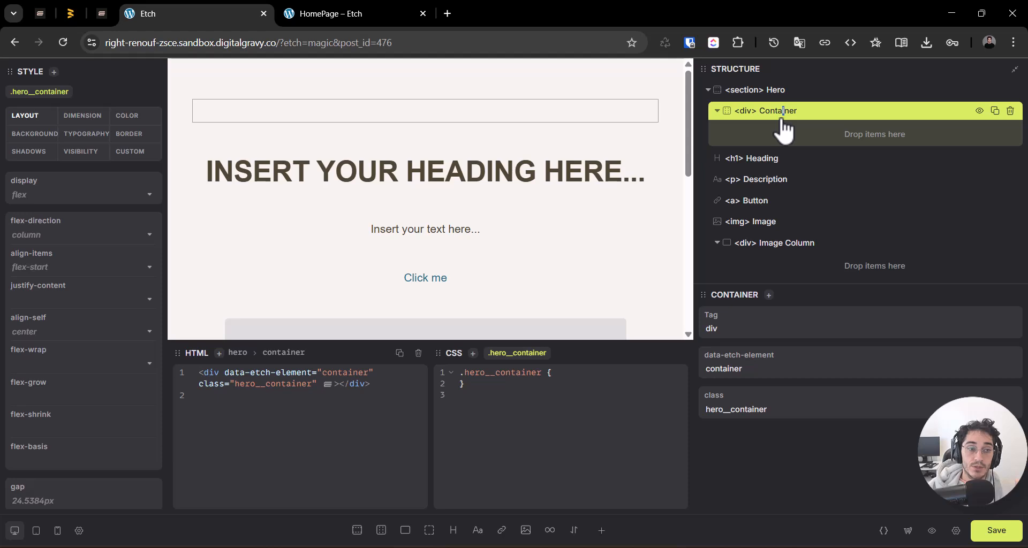
pyautogui.click(771, 93)
pyautogui.click(787, 112)
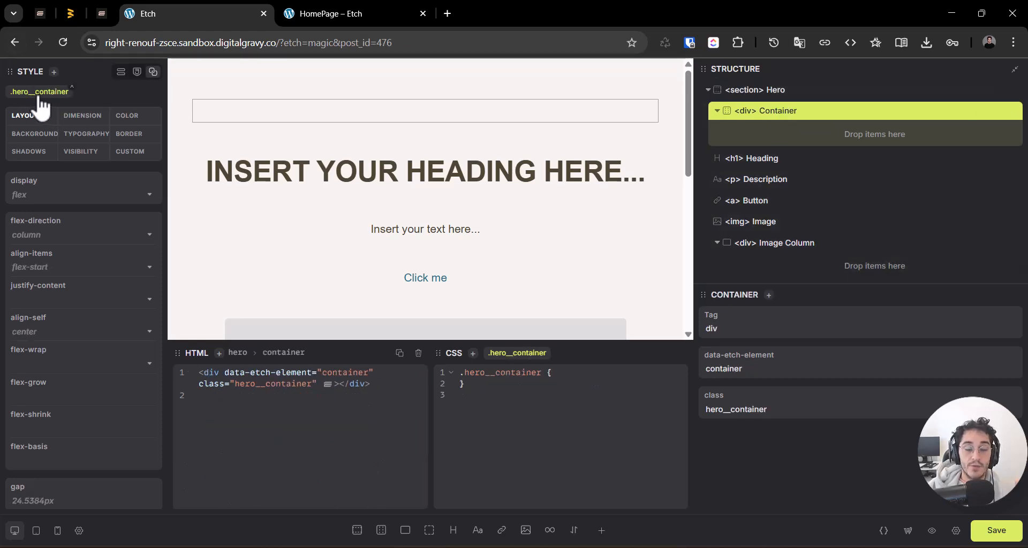
pyautogui.click(764, 171)
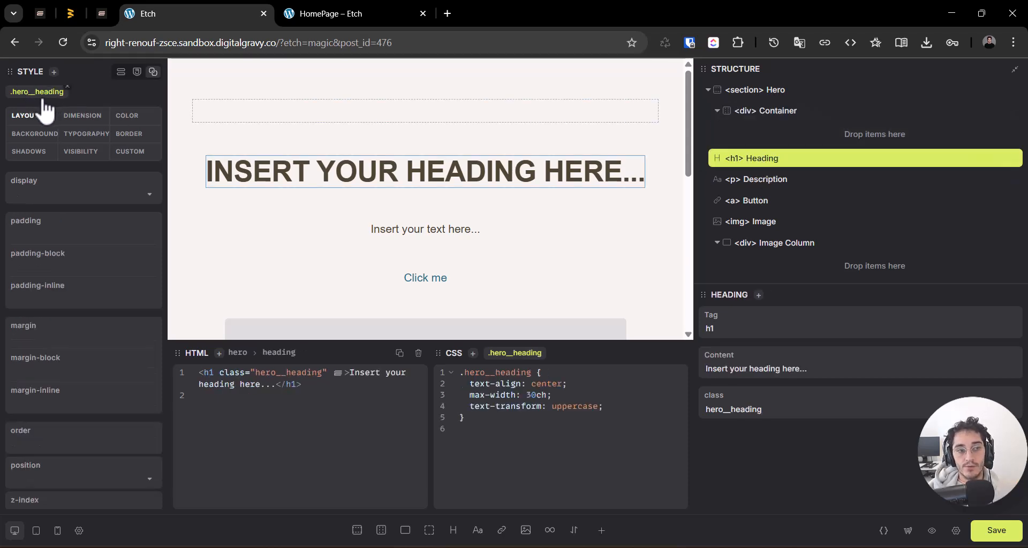
pyautogui.click(758, 188)
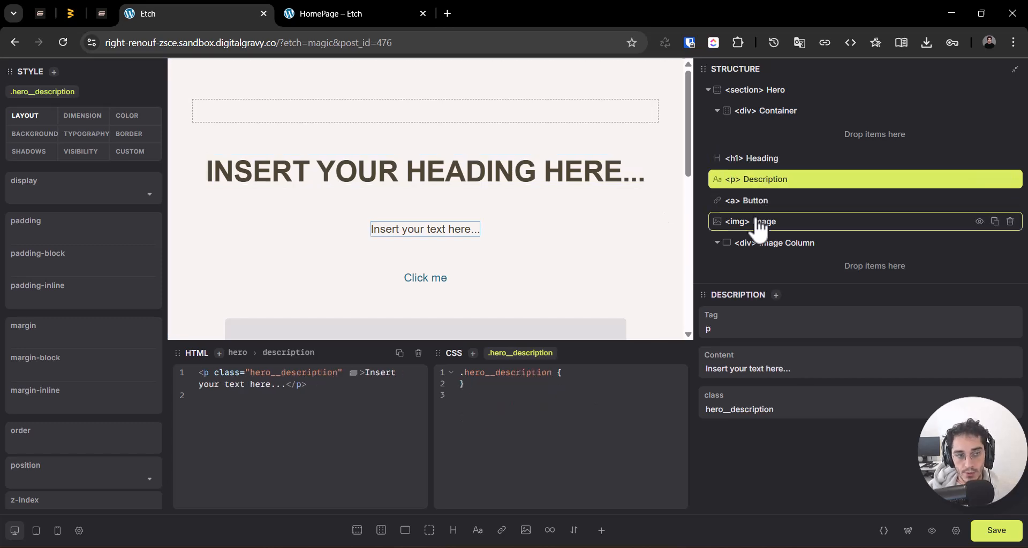
pyautogui.click(753, 202)
pyautogui.click(757, 225)
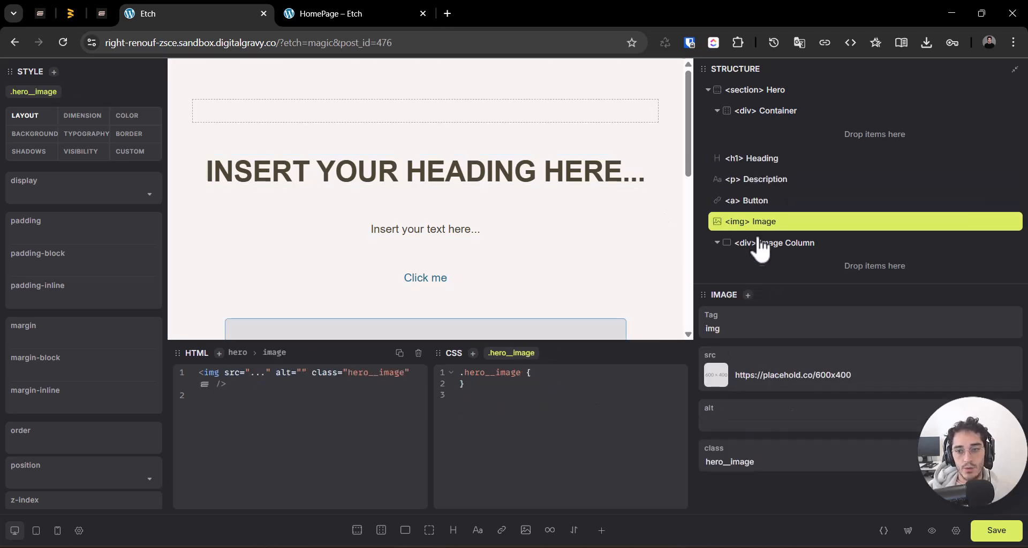
pyautogui.click(759, 245)
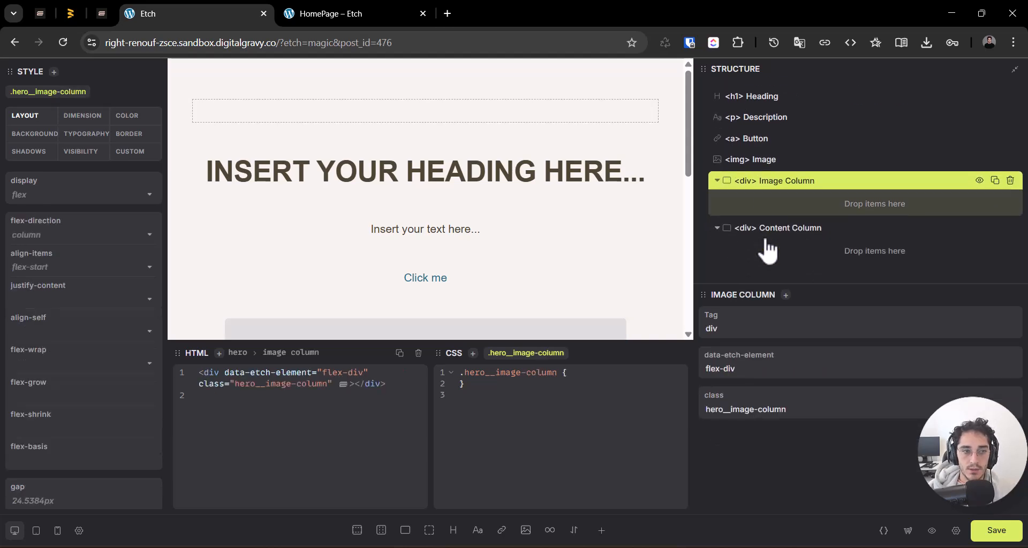
pyautogui.click(775, 243)
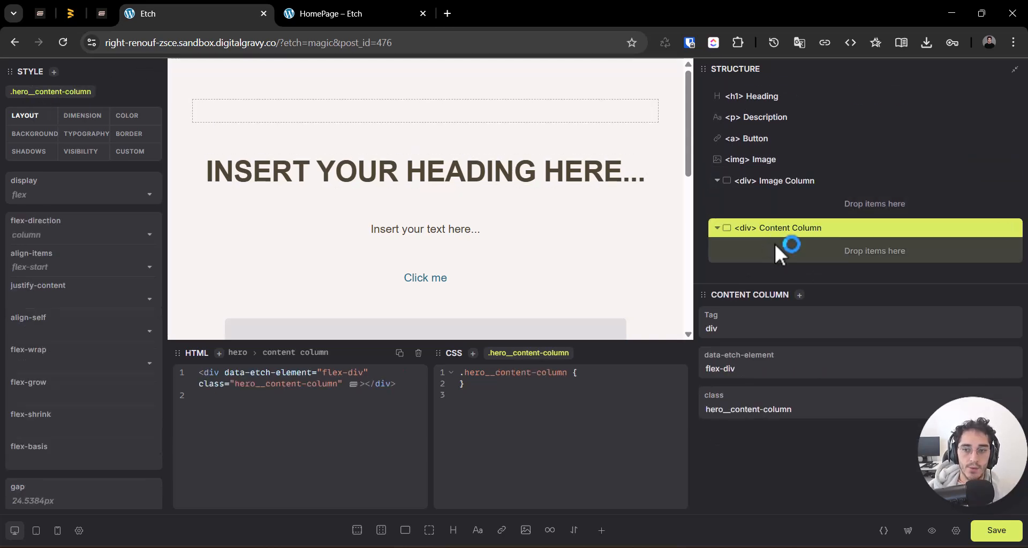
pyautogui.scroll(2, 787, 252)
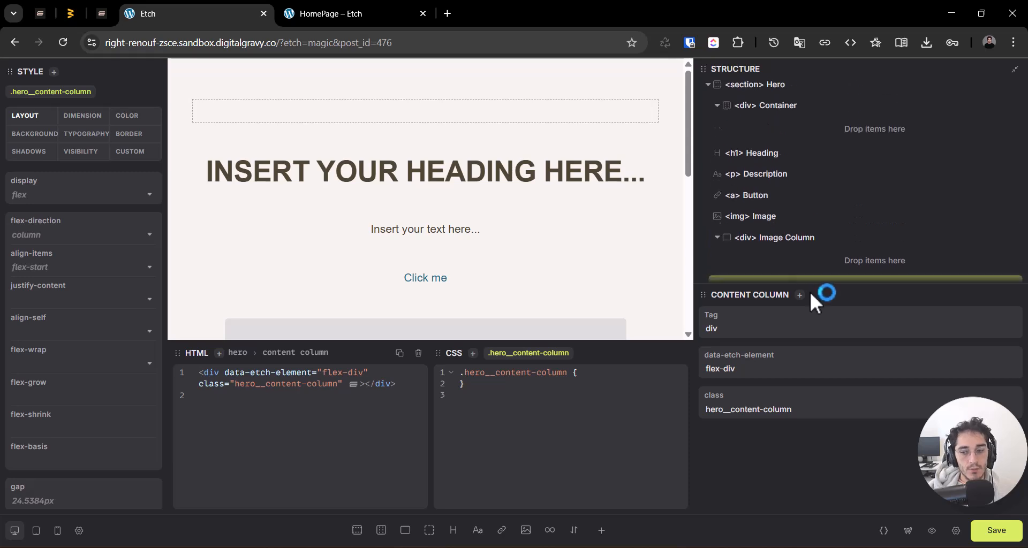
# Step: Nest Content Column and Image Column inside the Hero's Container, with Content Column first, and save the page
pyautogui.click(1009, 535)
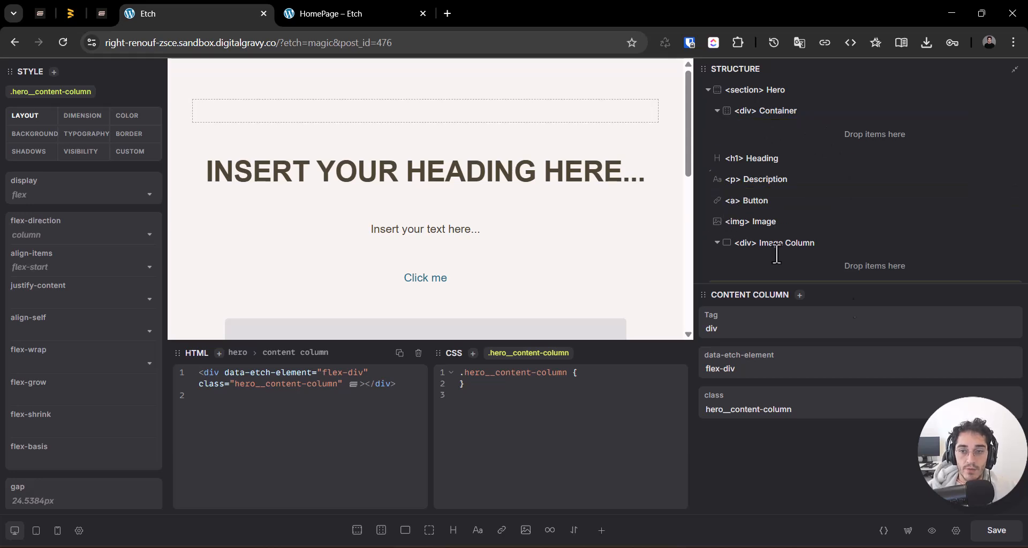
pyautogui.moveTo(763, 253); pyautogui.dragTo(821, 126)
pyautogui.moveTo(770, 267); pyautogui.dragTo(801, 142)
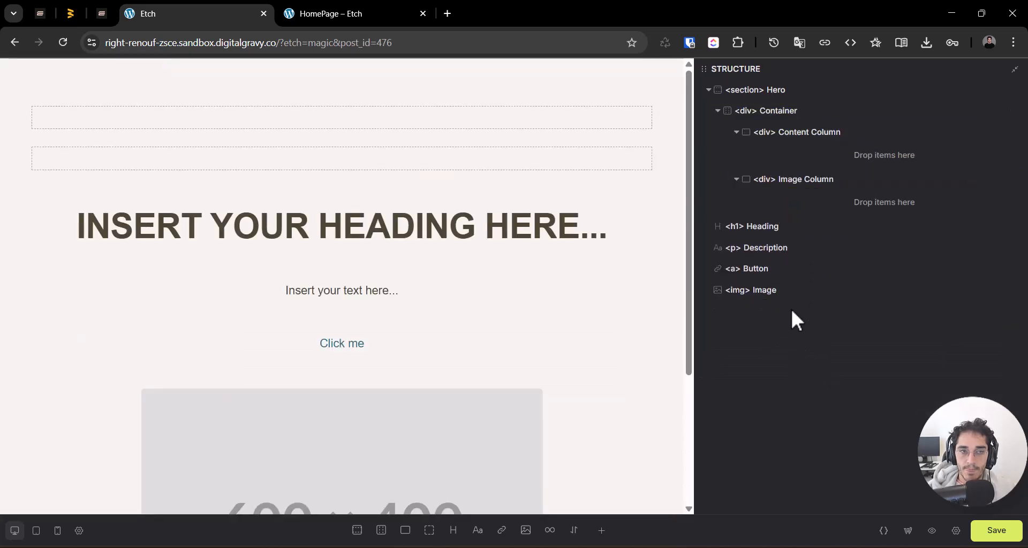
pyautogui.hotkey('ctrl', 's')
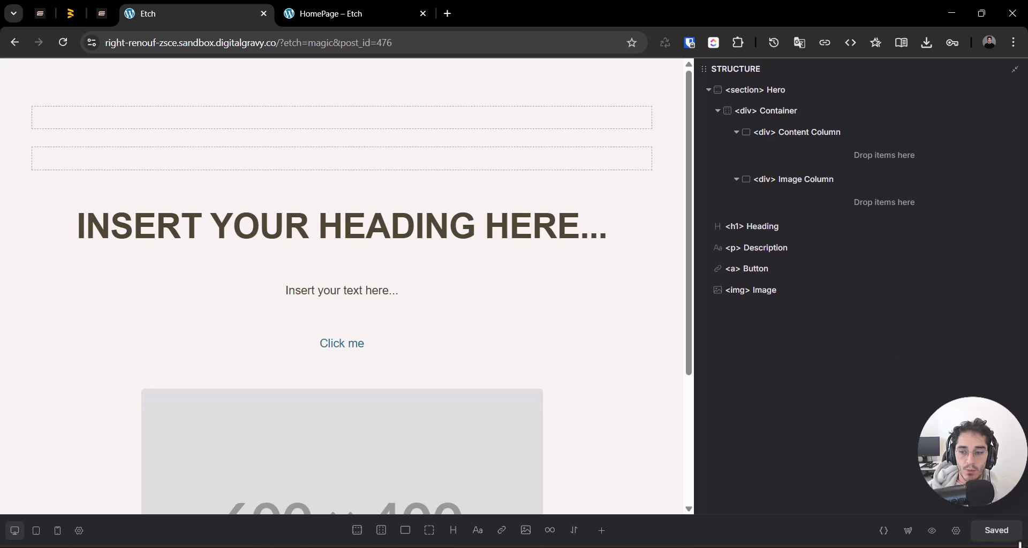
pyautogui.click(1007, 534)
# Step: Place the Heading, Description and Button in Content Column and the Image in Image Column, and save the page
pyautogui.moveTo(739, 227); pyautogui.dragTo(789, 170)
pyautogui.moveTo(760, 222); pyautogui.dragTo(828, 166)
pyautogui.moveTo(762, 251); pyautogui.dragTo(849, 192)
pyautogui.moveTo(757, 265); pyautogui.dragTo(846, 233)
pyautogui.click(996, 530)
# Step: Collapse the Container and both columns in the structure, and inspect the Hero section and Content Column
pyautogui.click(737, 217)
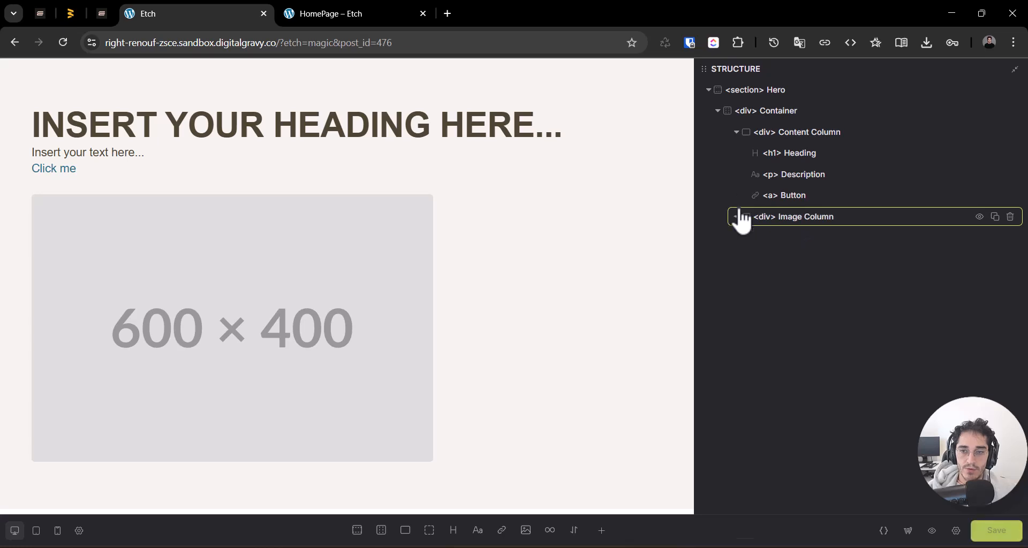
pyautogui.click(736, 133)
pyautogui.click(717, 110)
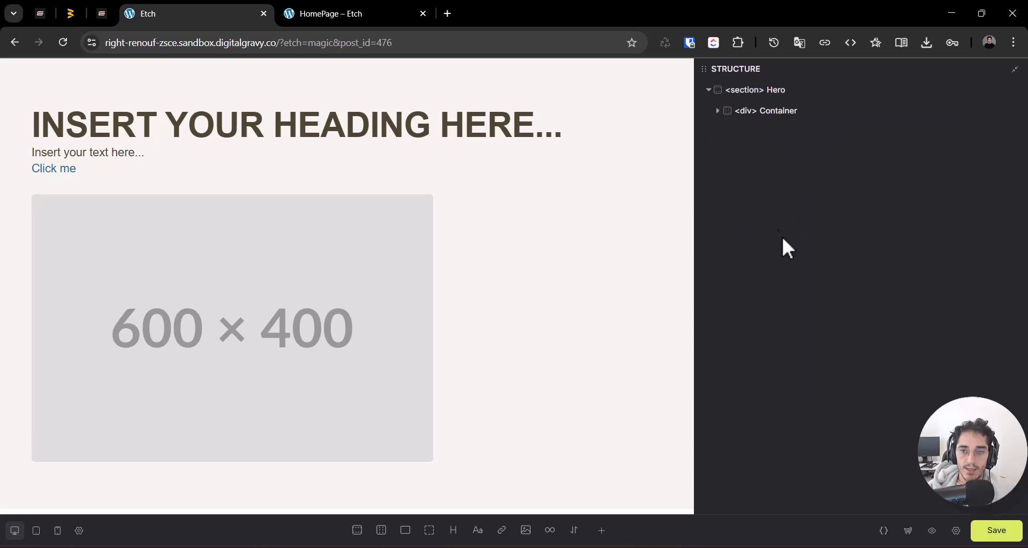
pyautogui.click(771, 90)
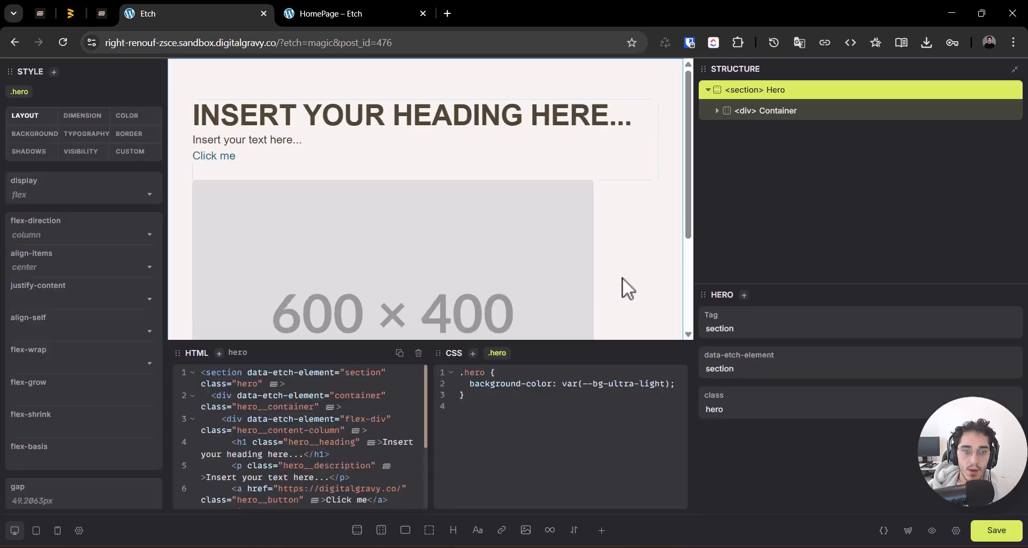
pyautogui.click(716, 110)
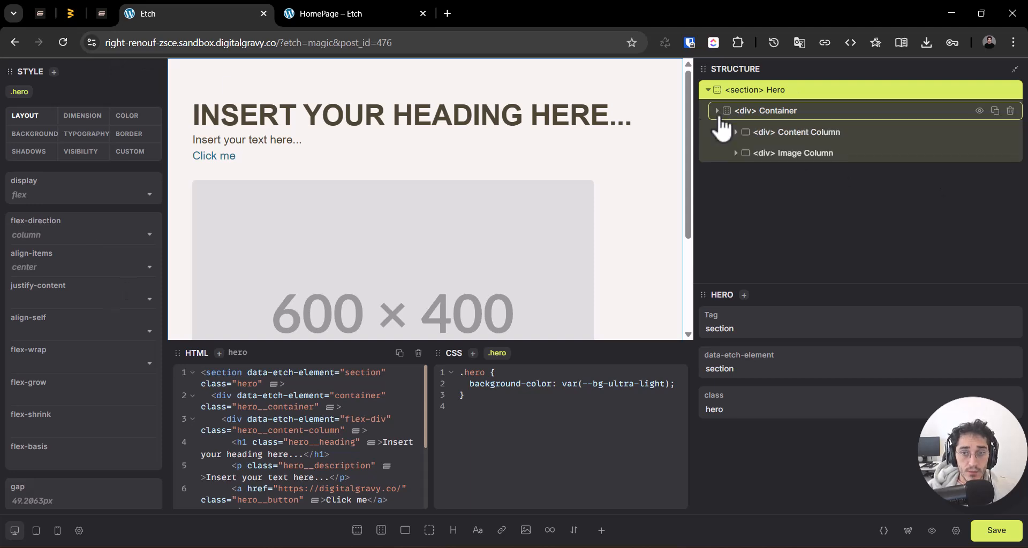
pyautogui.click(750, 133)
pyautogui.click(736, 133)
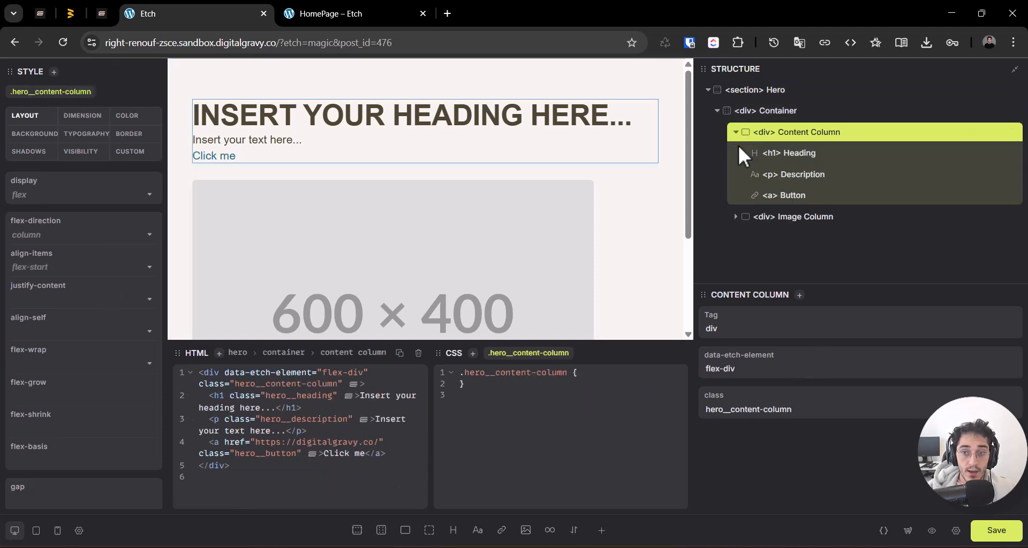
# Step: Remove the hero__button class from the Button element and open its quick entry for adding classes and attributes
pyautogui.click(813, 196)
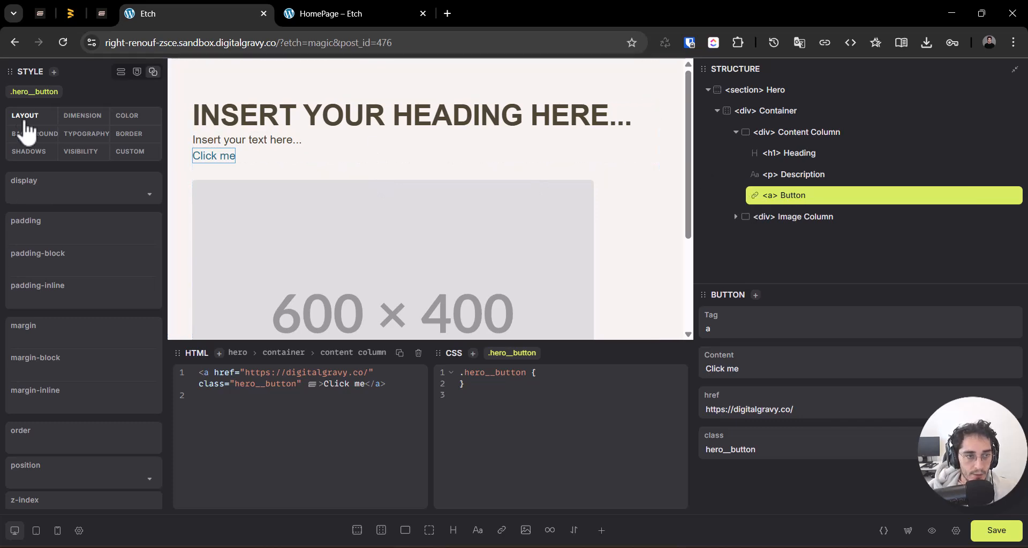
pyautogui.click(62, 87)
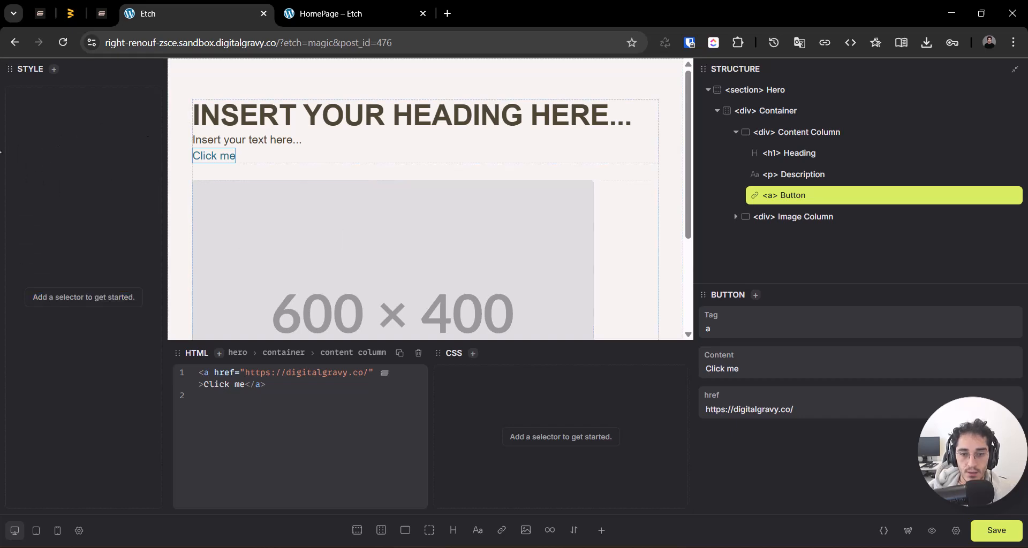
pyautogui.click(172, 286)
pyautogui.click(792, 196)
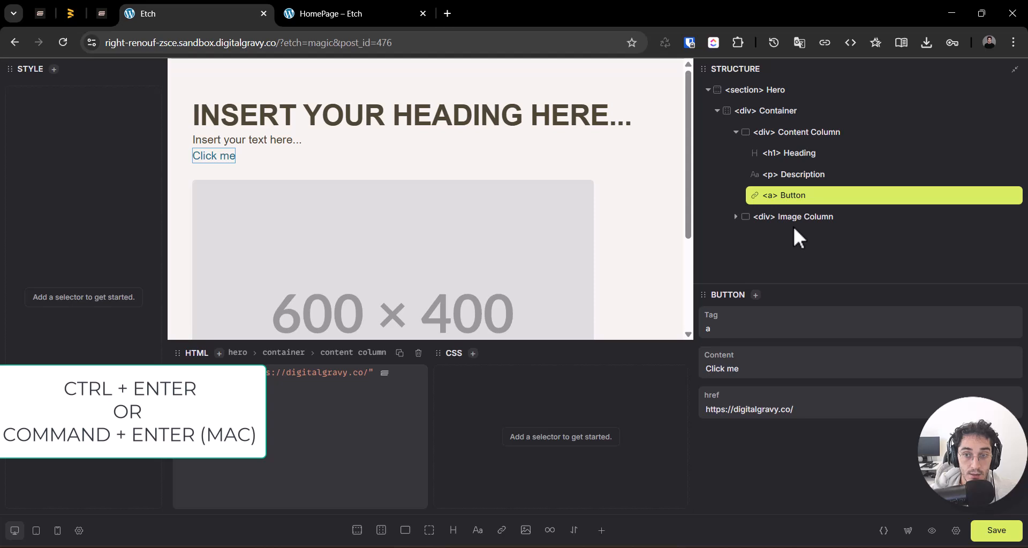
pyautogui.hotkey('ctrl', 'Return')
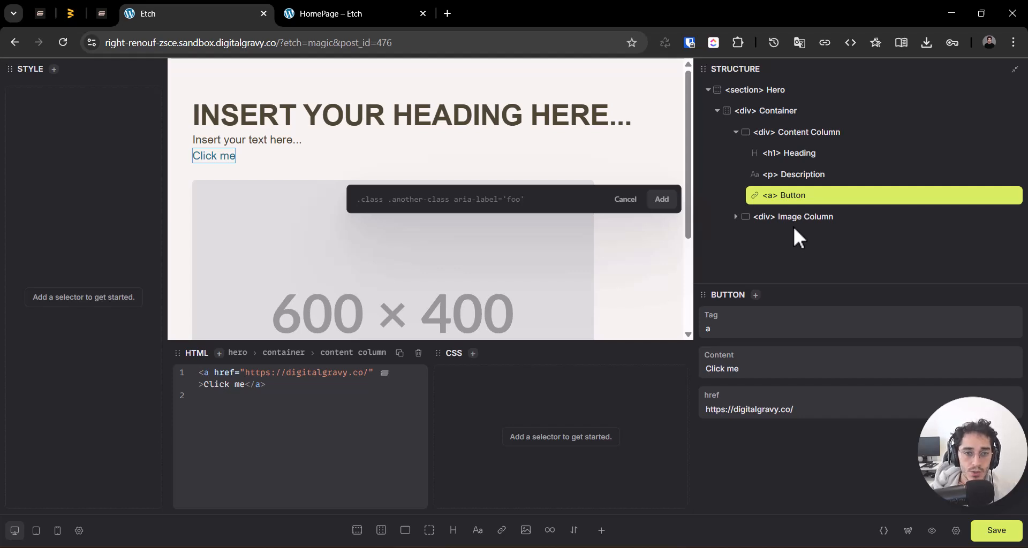
pyautogui.write('.')
pyautogui.press('BackSpace')
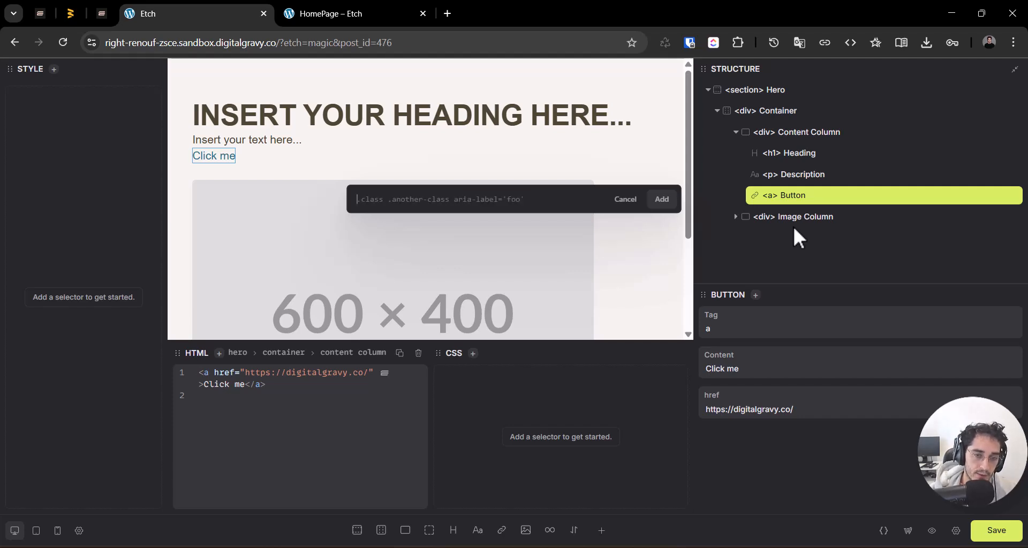
pyautogui.write('.')
pyautogui.press('BackSpace')
pyautogui.write('.')
pyautogui.press('BackSpace')
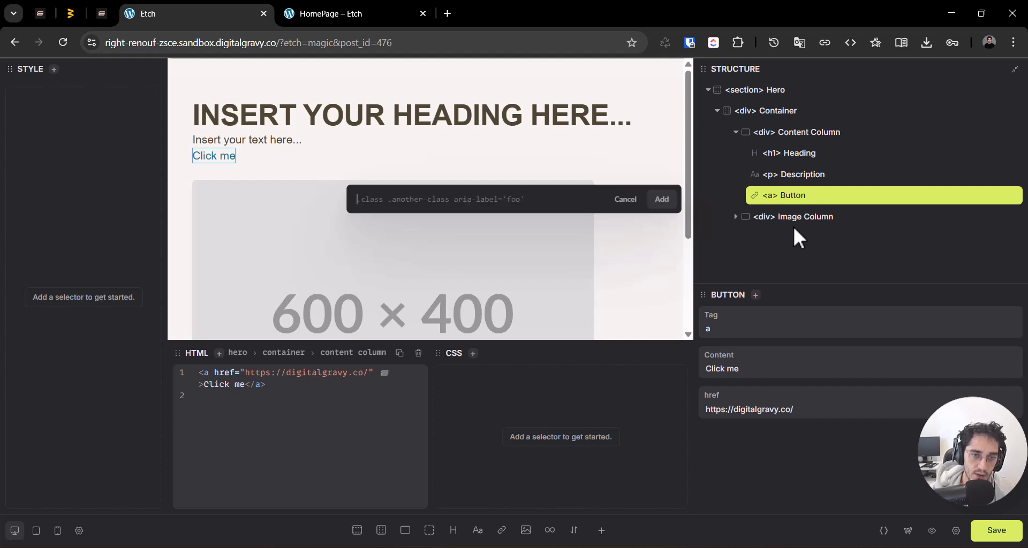
pyautogui.write('.')
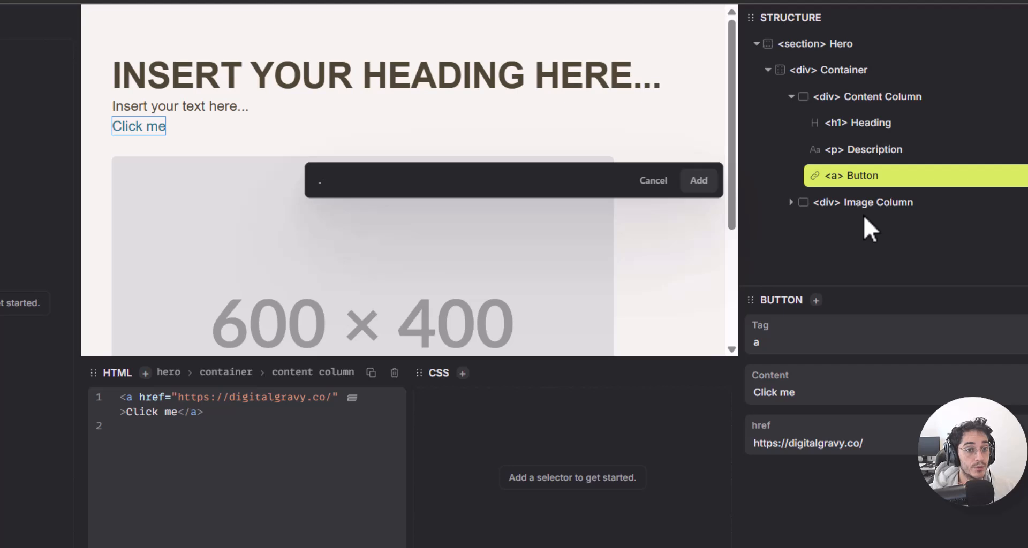
pyautogui.press('BackSpace')
# Step: Add the class .btn--primary to the Button element and save the page
pyautogui.write('b')
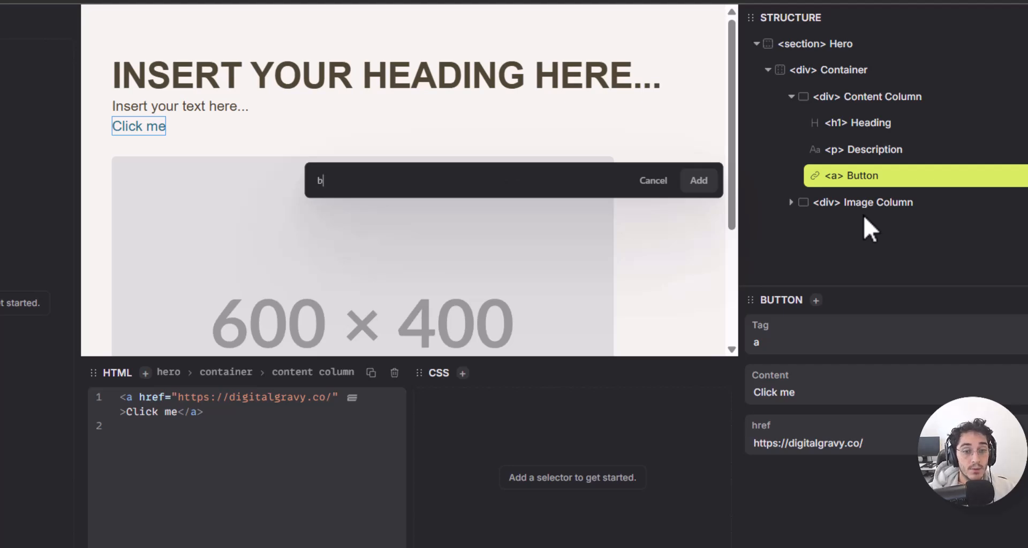
pyautogui.write('tn--primary')
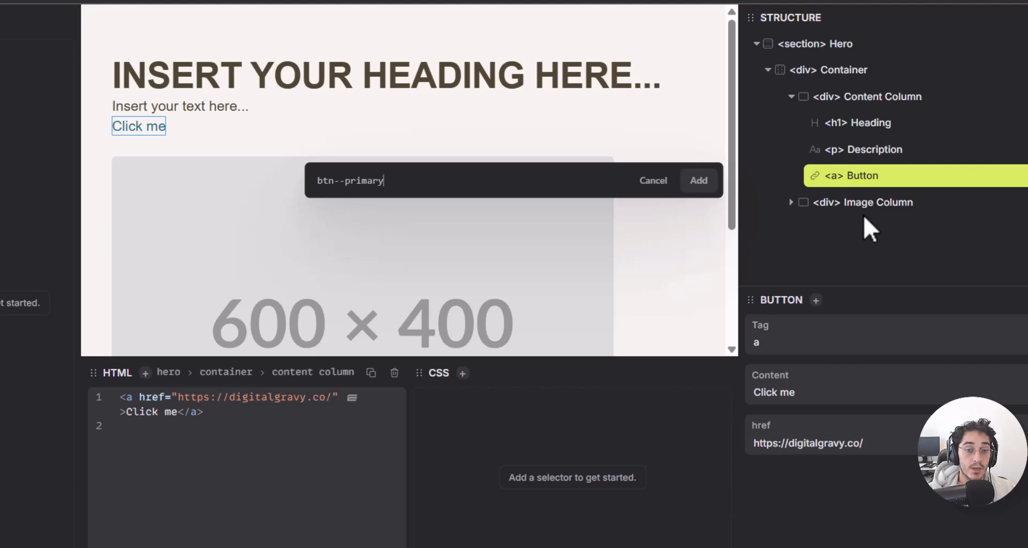
pyautogui.press('Home')
pyautogui.write('.')
pyautogui.press('BackSpace')
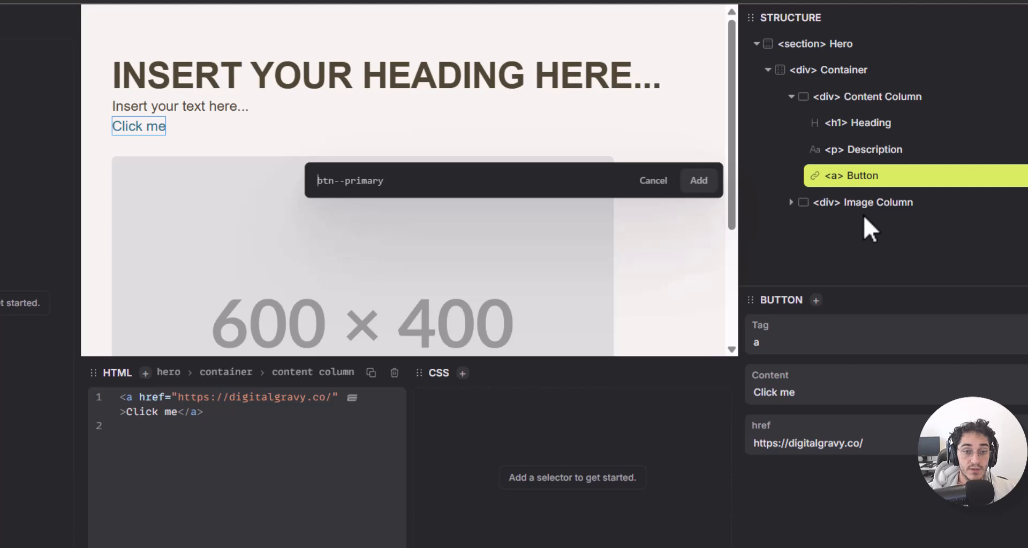
pyautogui.write('#')
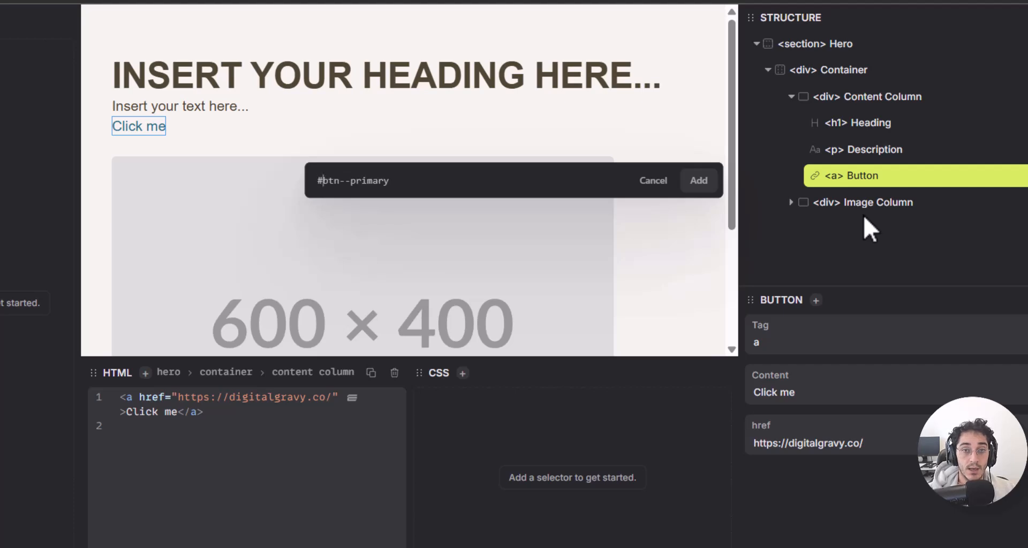
pyautogui.press('BackSpace')
pyautogui.write('.')
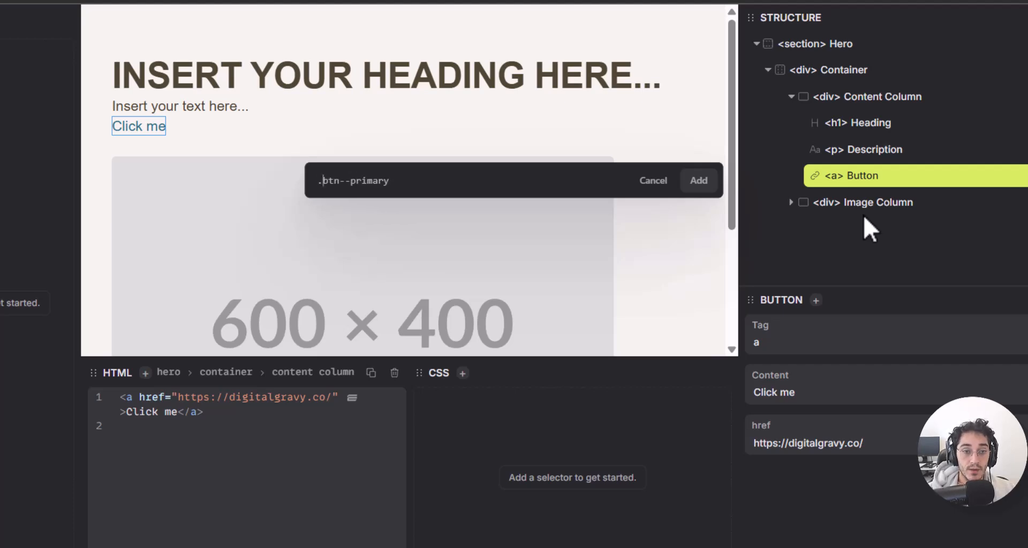
pyautogui.press('Return')
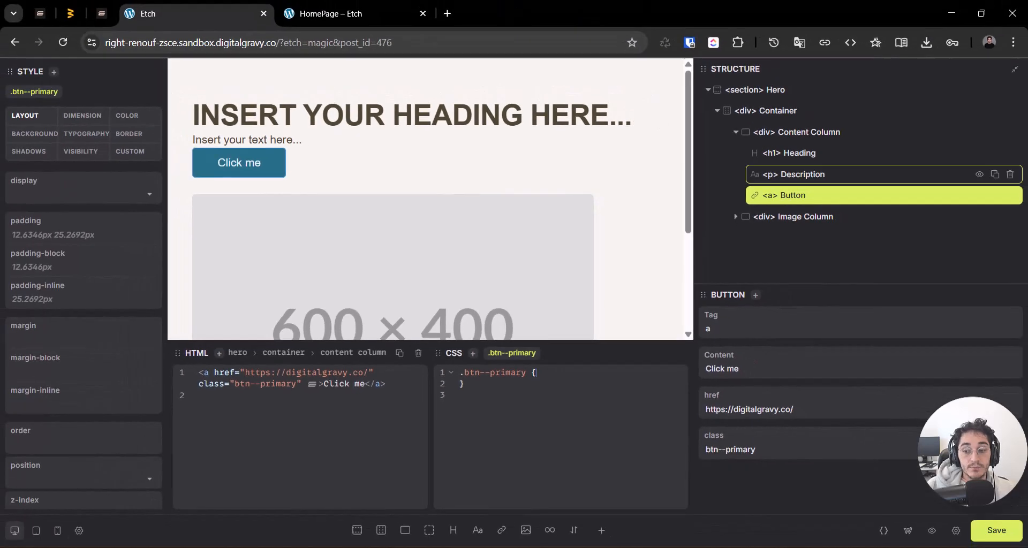
pyautogui.click(997, 532)
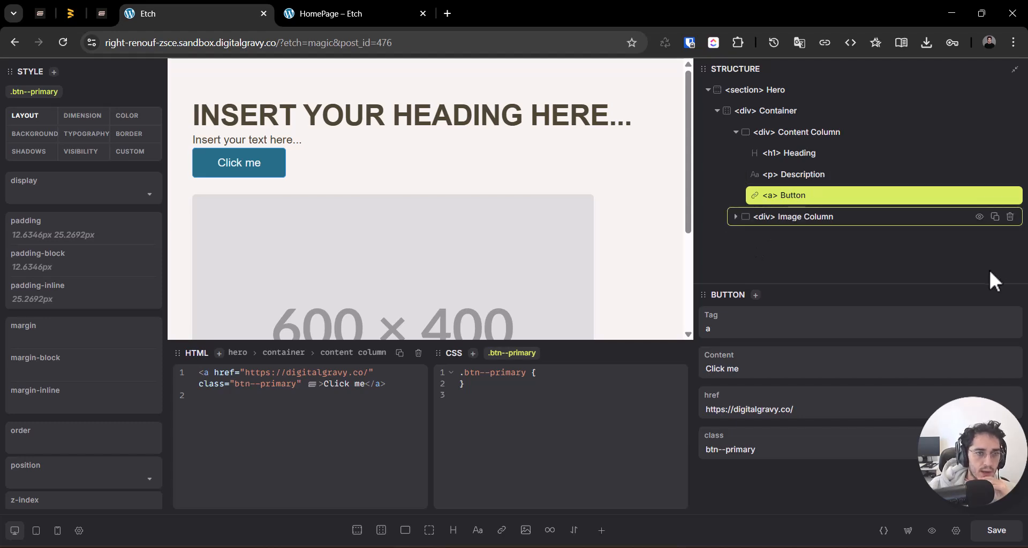
# Step: Add .hero__button as a second class on the Button element and save the page
pyautogui.click(816, 201)
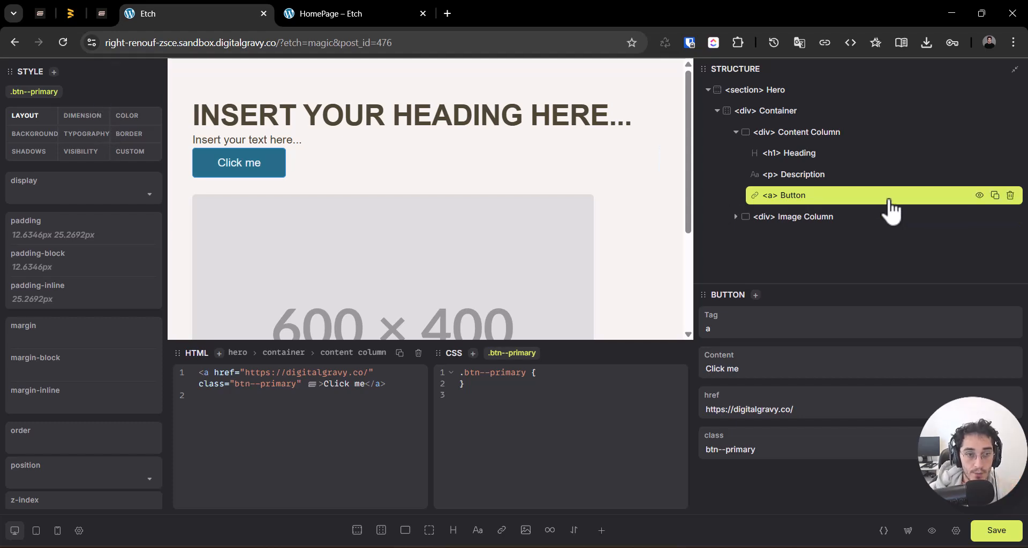
pyautogui.press('a')
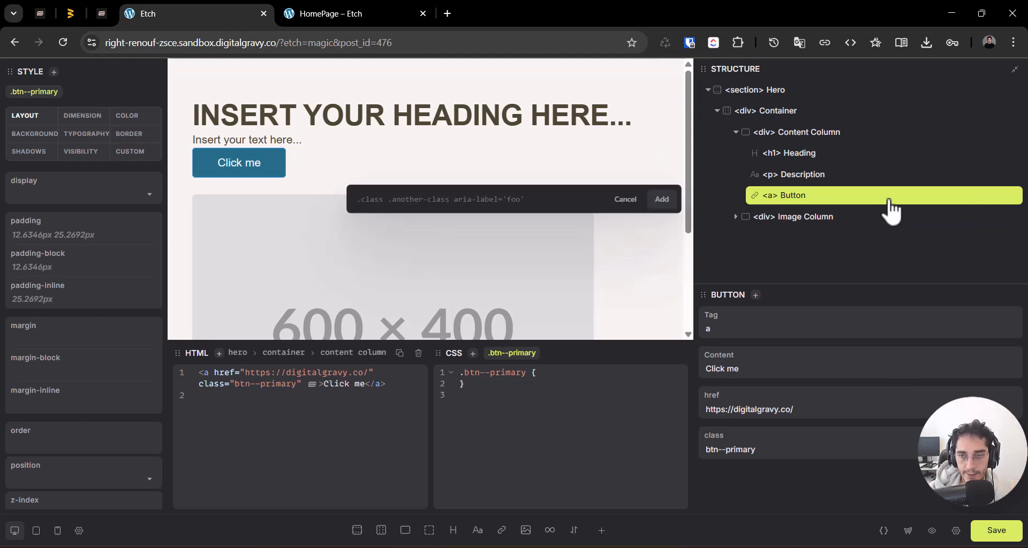
pyautogui.write('.')
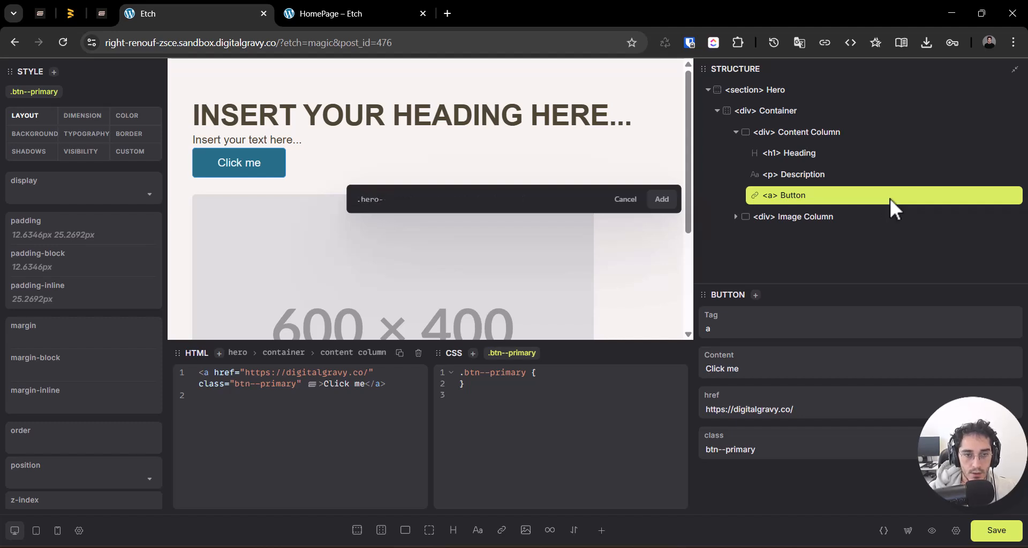
pyautogui.write('hero__button')
pyautogui.press('Return')
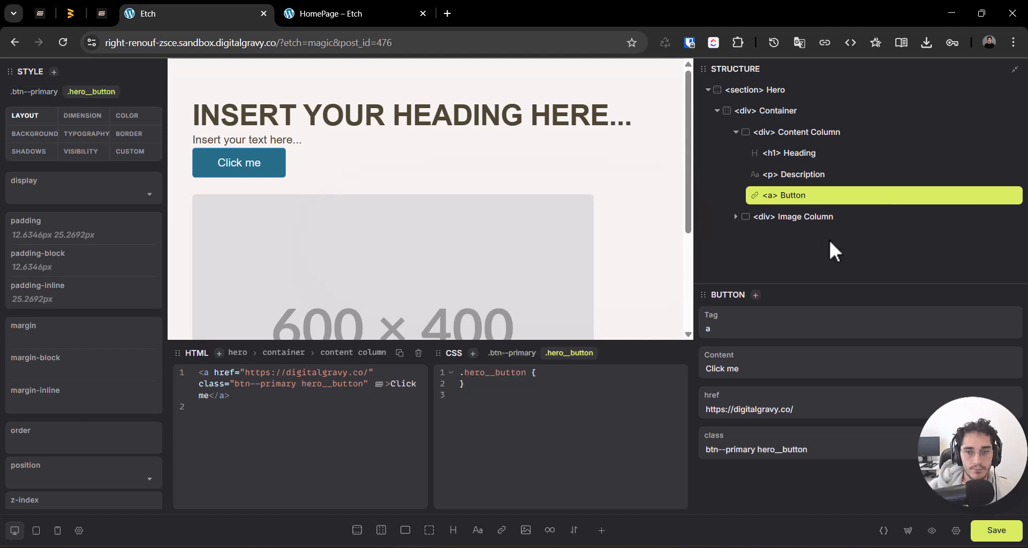
pyautogui.click(1005, 532)
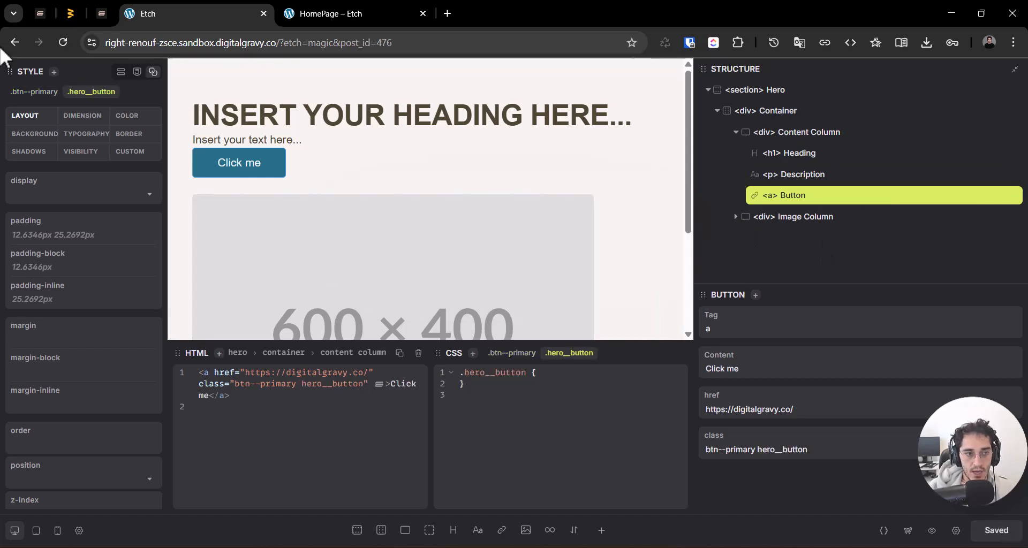
# Step: Examine the delete option of the Button's .btn--primary class and switch between its two class selectors
pyautogui.click(21, 95)
pyautogui.rightClick(24, 94)
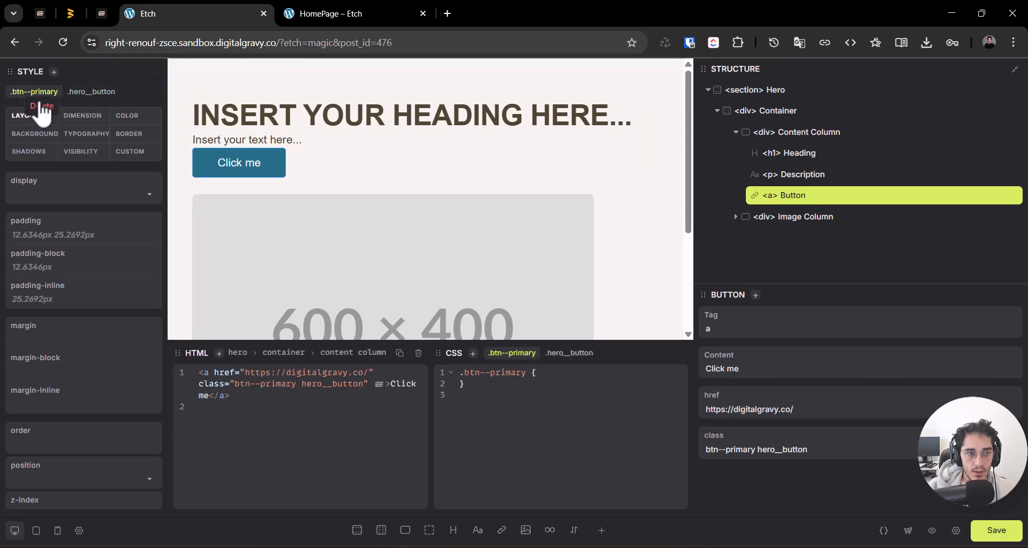
pyautogui.click(53, 116)
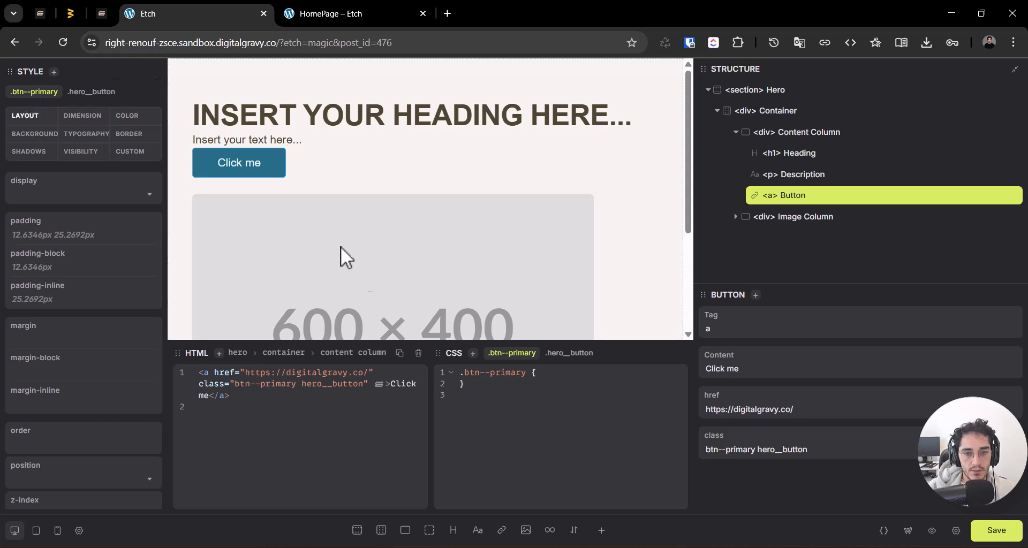
pyautogui.rightClick(525, 355)
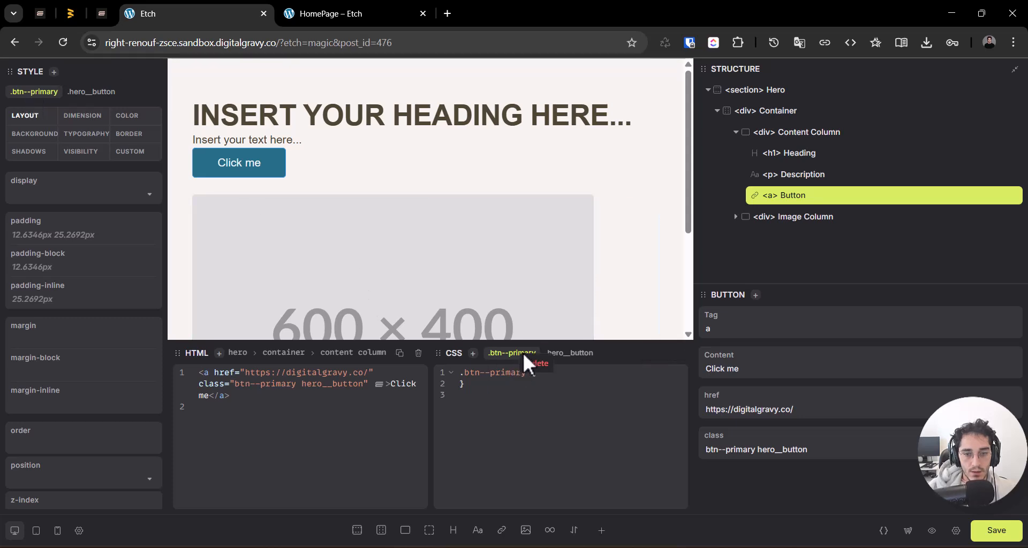
pyautogui.click(572, 363)
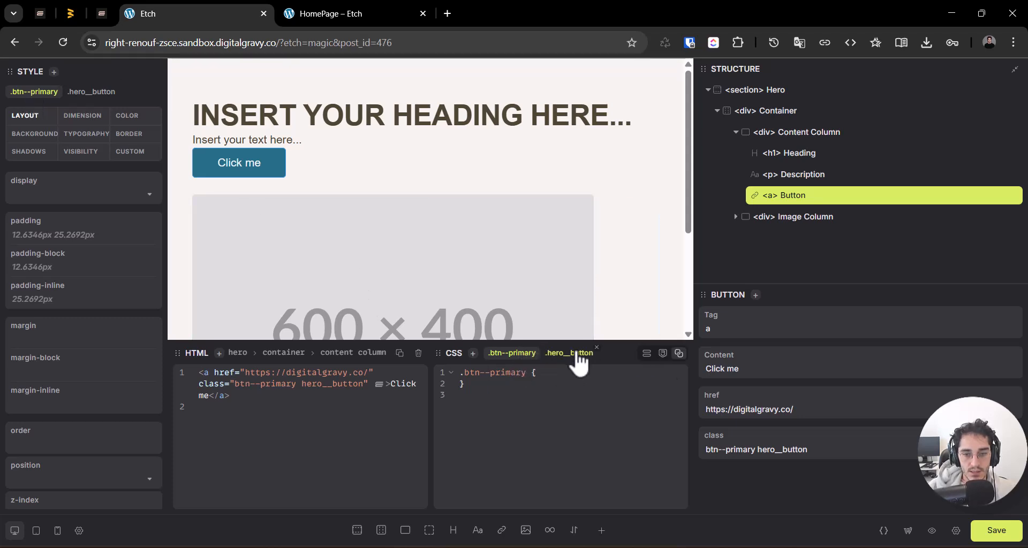
pyautogui.click(572, 355)
pyautogui.click(516, 355)
# Step: Show the Hero section's background properties and select its background-color value for inspection
pyautogui.click(668, 267)
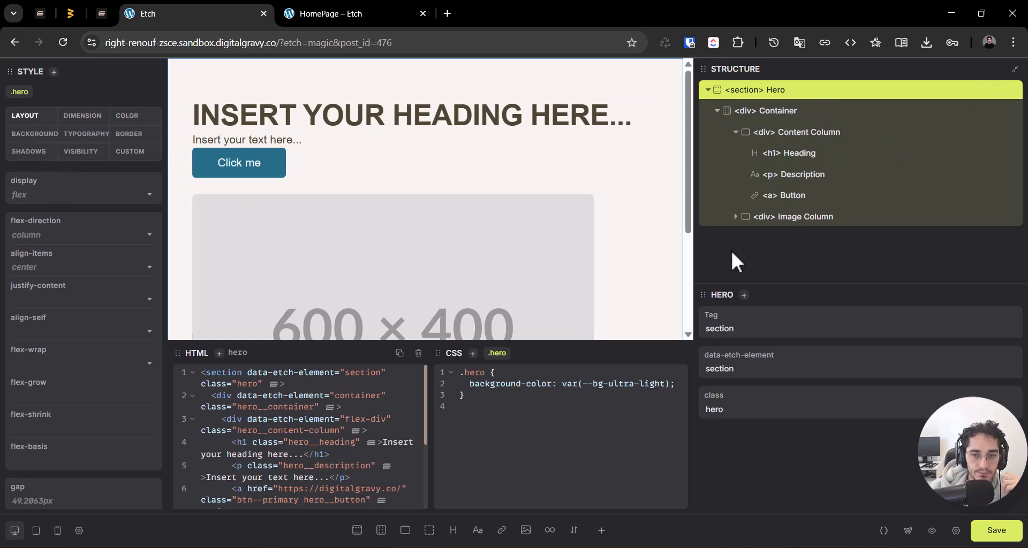
pyautogui.hotkey('ctrl', '-')
pyautogui.hotkey('ctrl', '-')
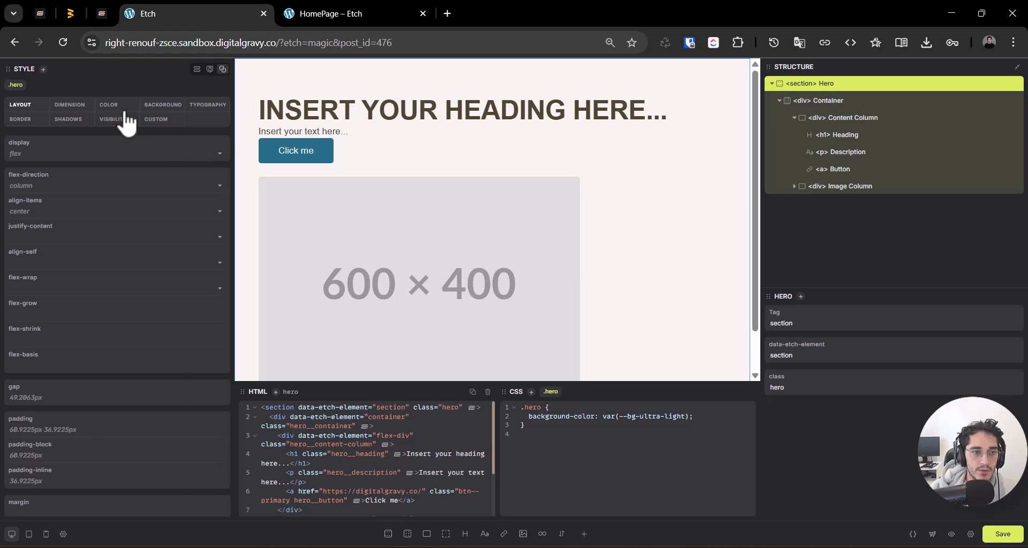
pyautogui.click(162, 105)
pyautogui.tripleClick(24, 144)
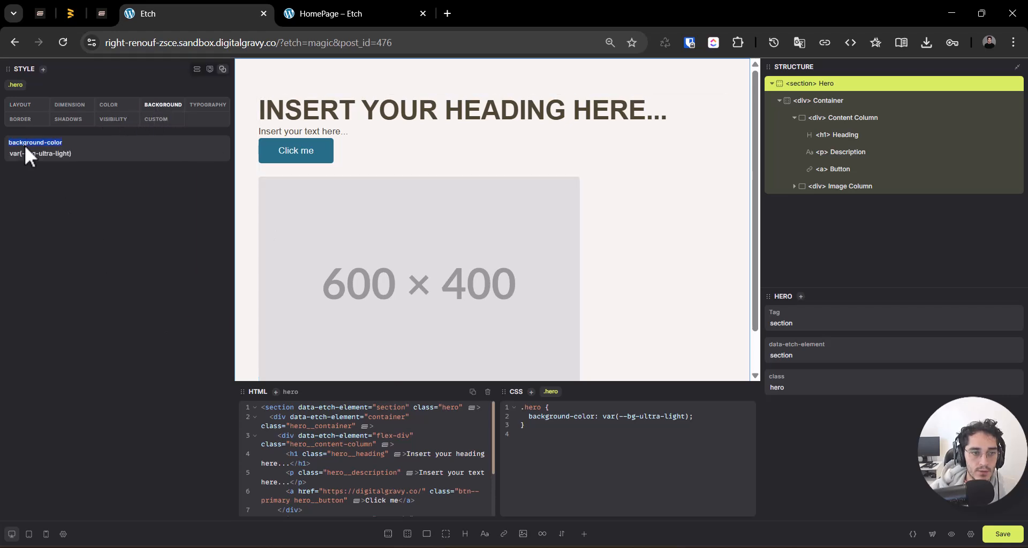
pyautogui.tripleClick(27, 155)
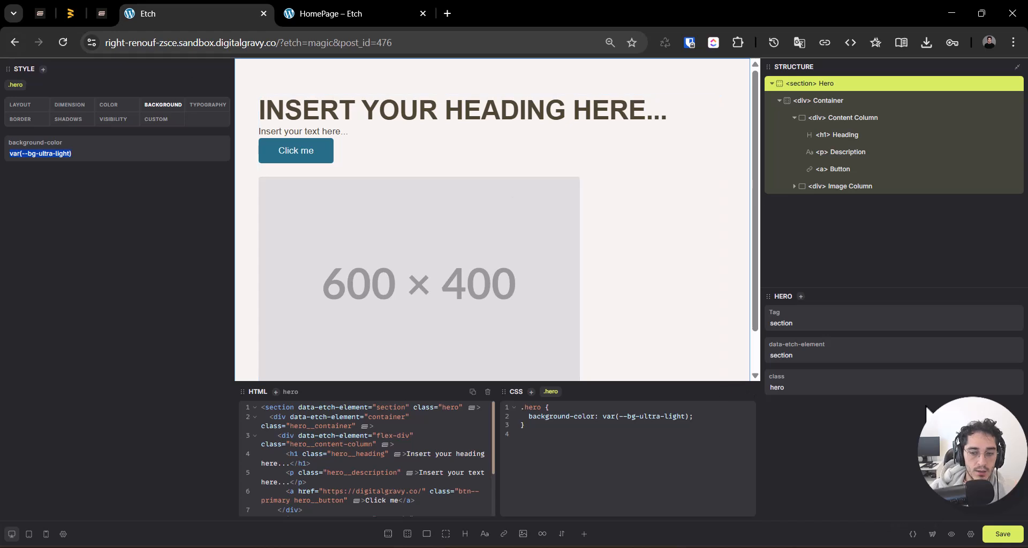
# Step: Set the Hero section's background-color to #fefef5 and save the page
pyautogui.click(94, 154)
pyautogui.hotkey('ctrl', 'a')
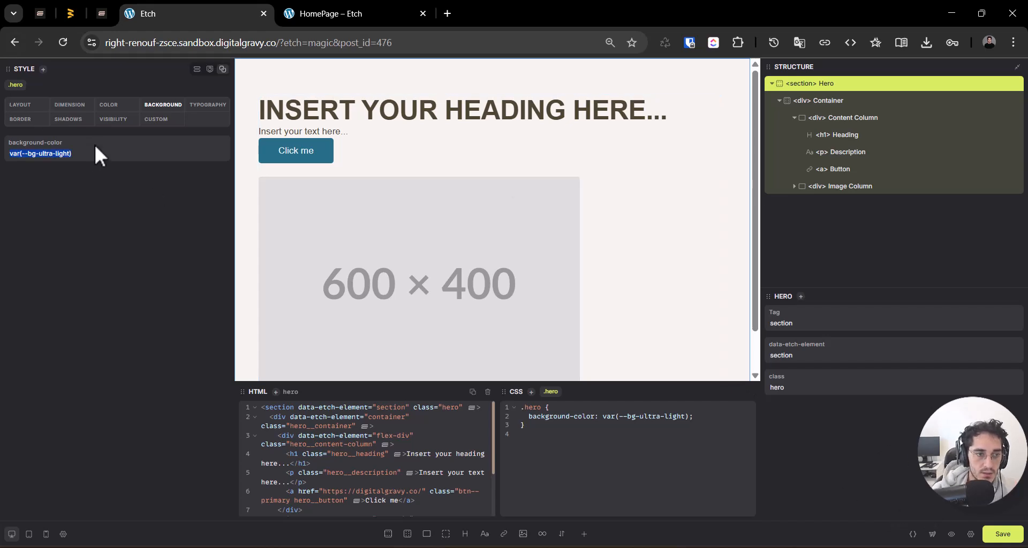
pyautogui.write('#fefe')
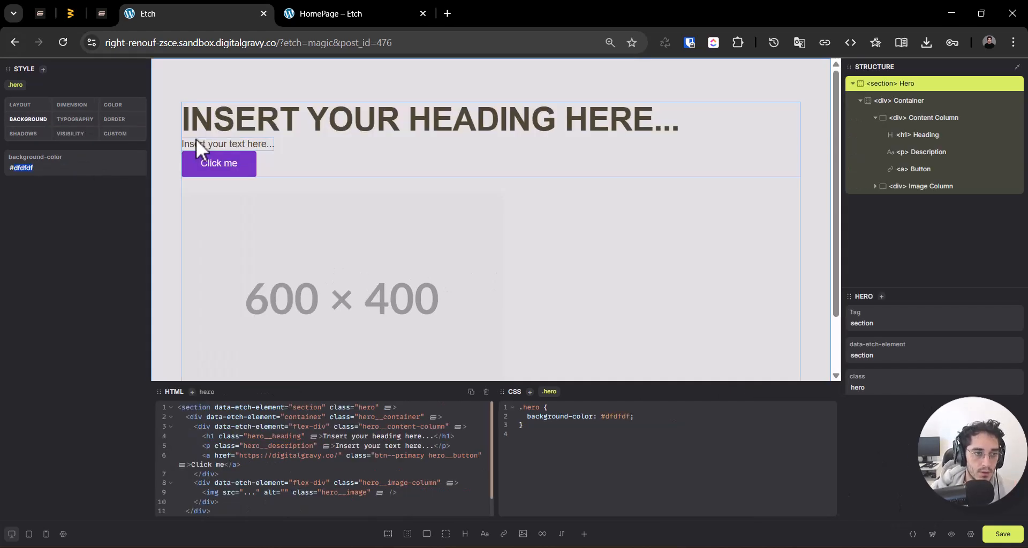
pyautogui.write('fef5')
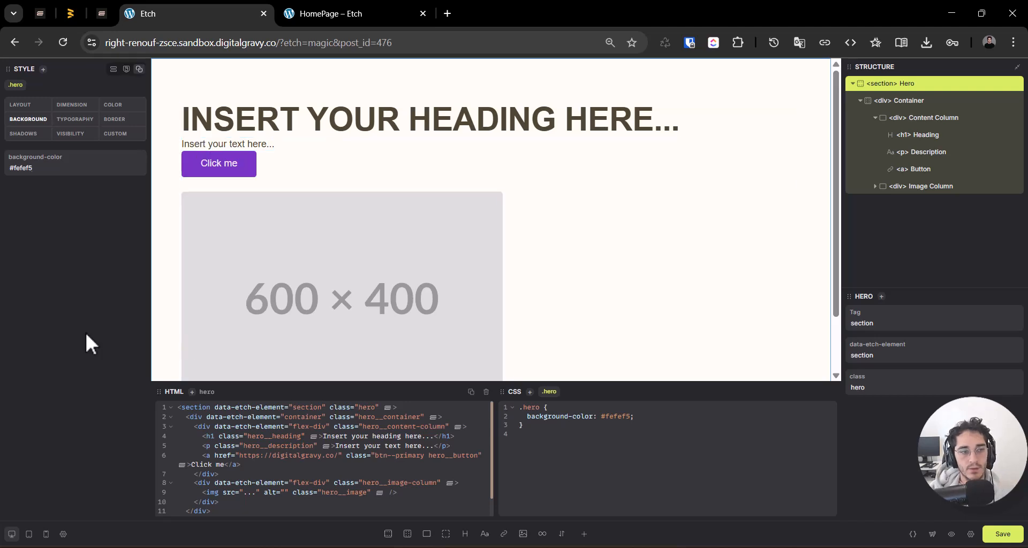
pyautogui.click(1005, 532)
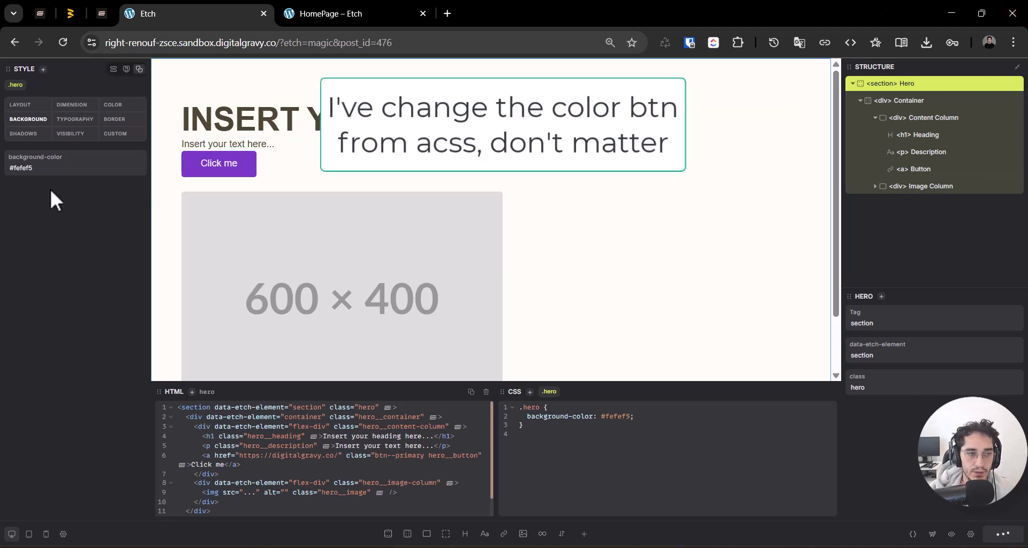
pyautogui.tripleClick(49, 168)
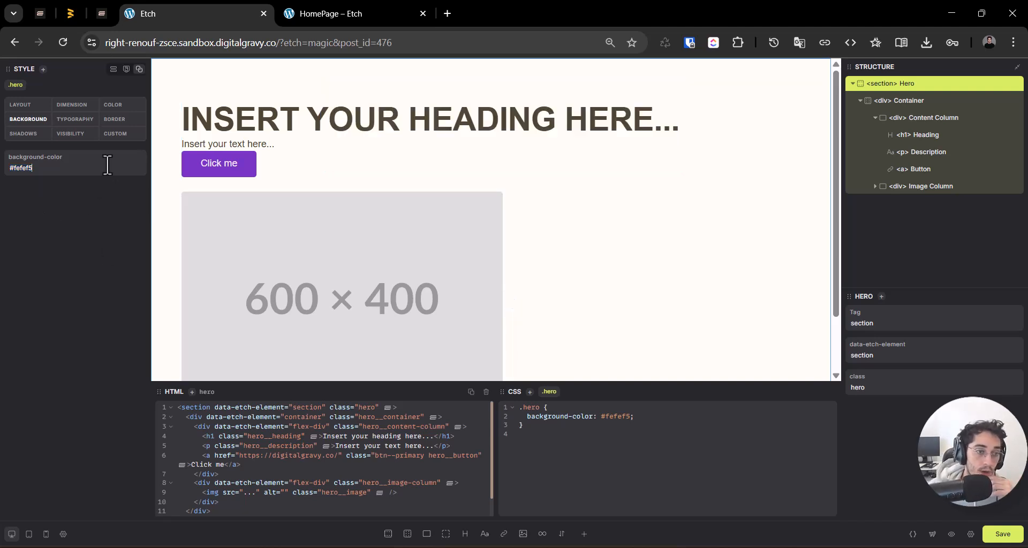
pyautogui.click(140, 170)
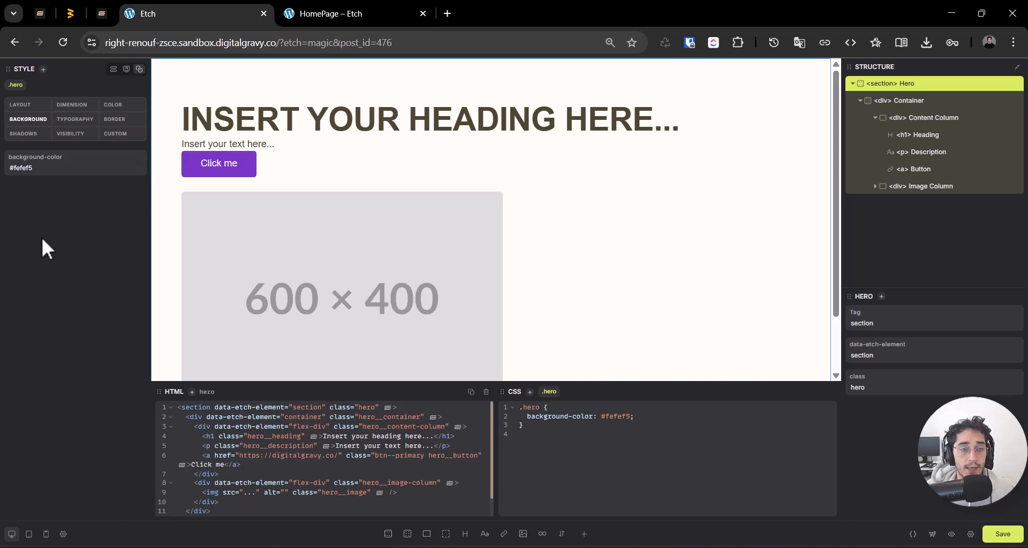
# Step: Look through the Hero section's style categories, including its layout, dimension, color, background, shadows, visibility and custom properties
pyautogui.scroll(-1, 704, 319)
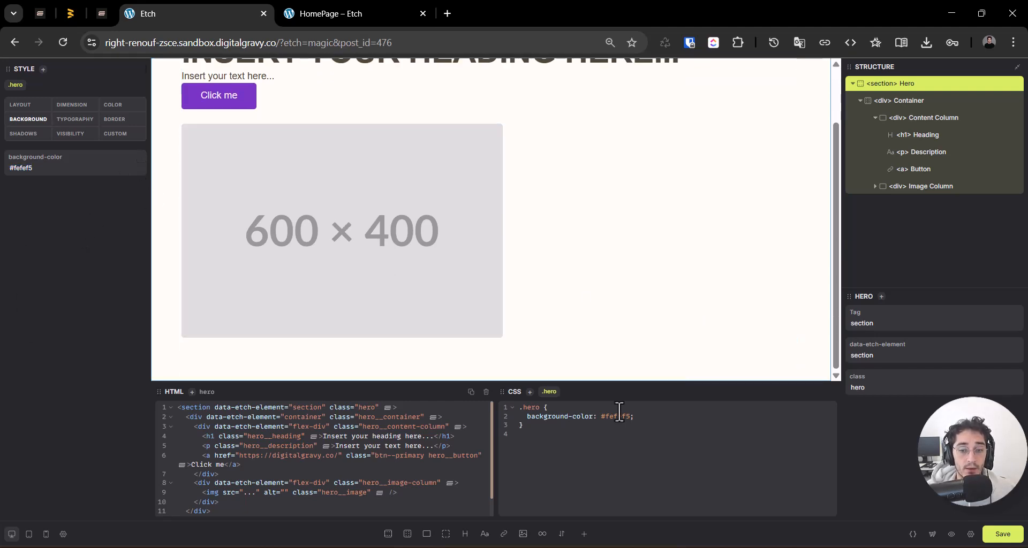
pyautogui.scroll(1, 486, 303)
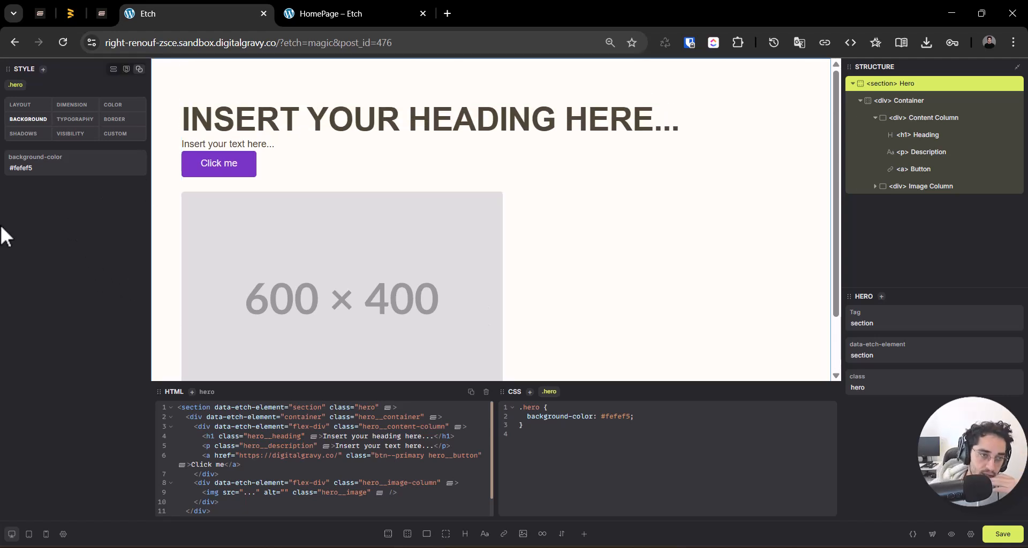
pyautogui.click(24, 105)
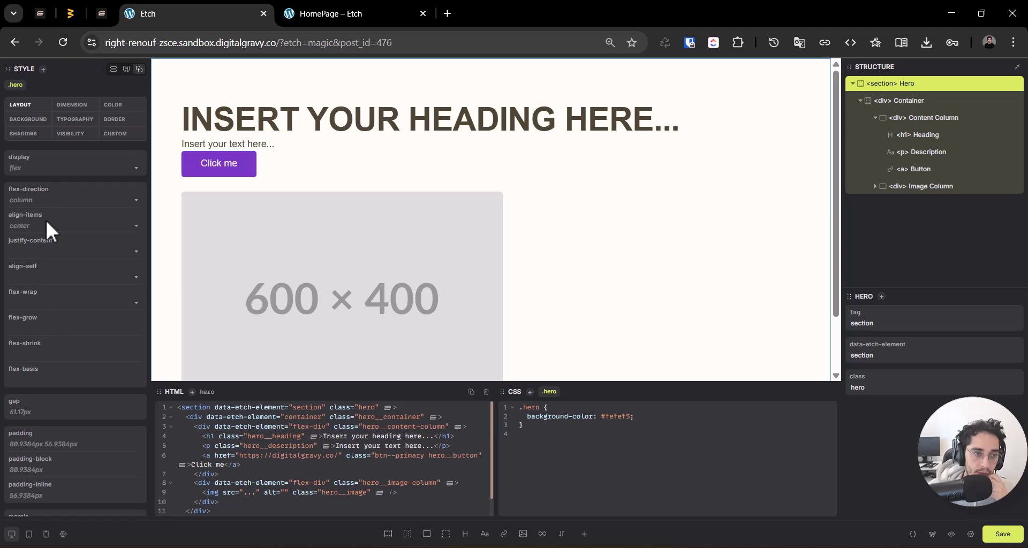
pyautogui.scroll(-1, 55, 399)
pyautogui.scroll(-1, 55, 398)
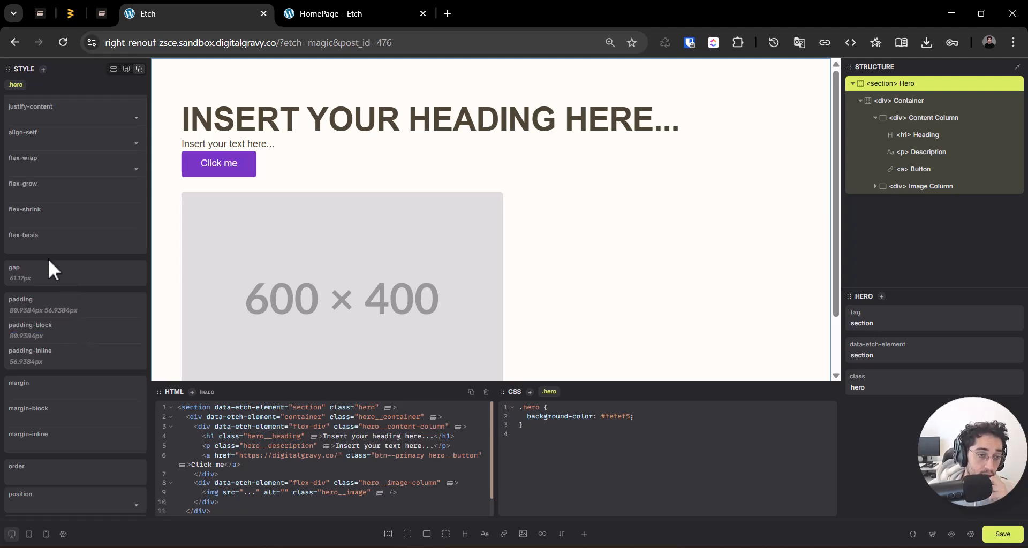
pyautogui.scroll(2, 127, 239)
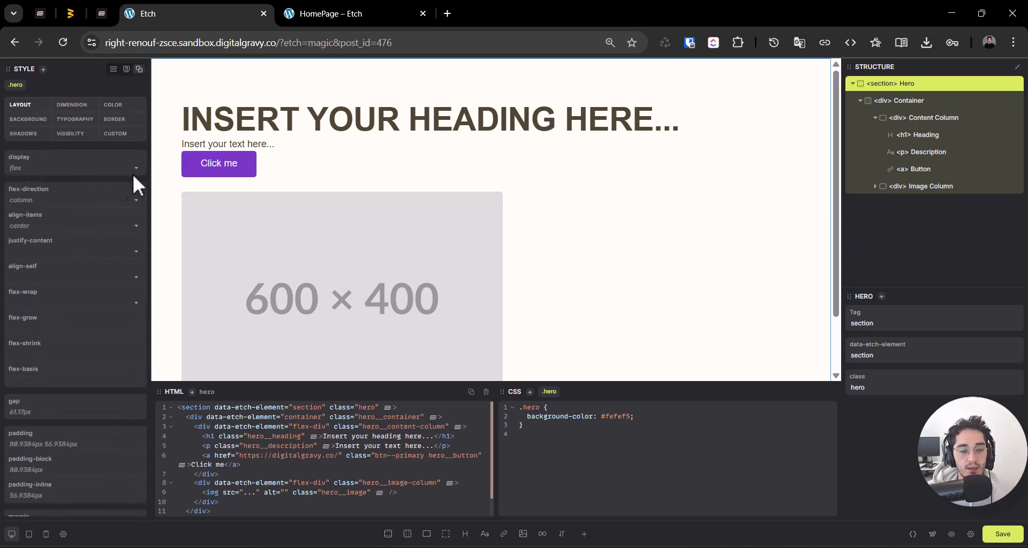
pyautogui.click(61, 106)
pyautogui.click(103, 105)
pyautogui.click(63, 119)
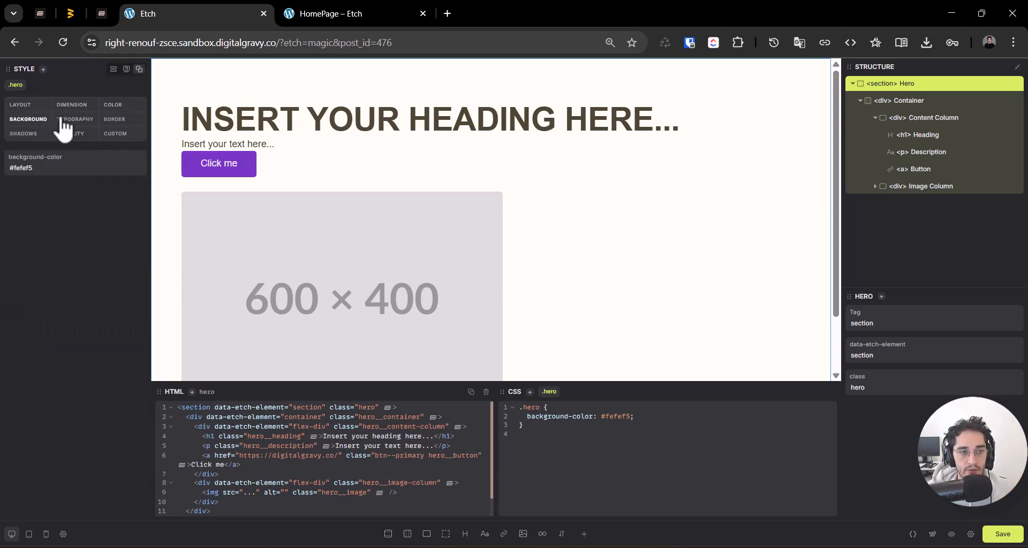
pyautogui.click(25, 135)
pyautogui.click(71, 134)
pyautogui.click(127, 134)
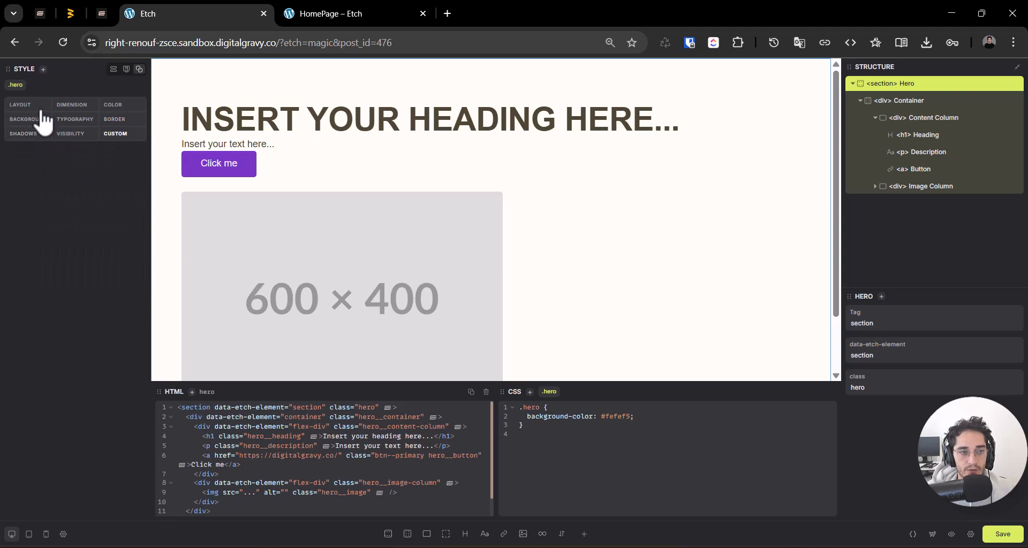
pyautogui.click(36, 106)
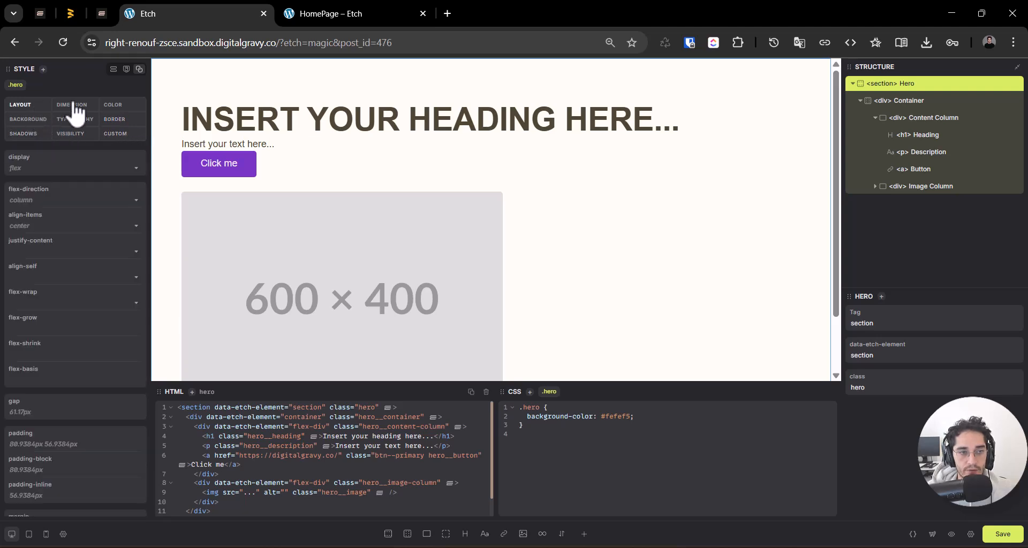
# Step: Set the Container's flex-direction to row and save the page
pyautogui.click(916, 103)
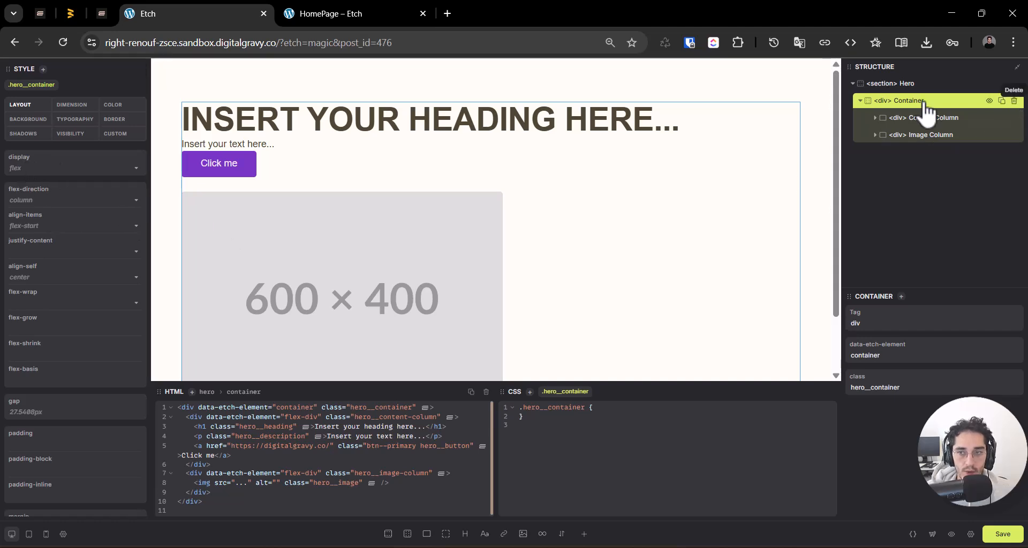
pyautogui.click(28, 200)
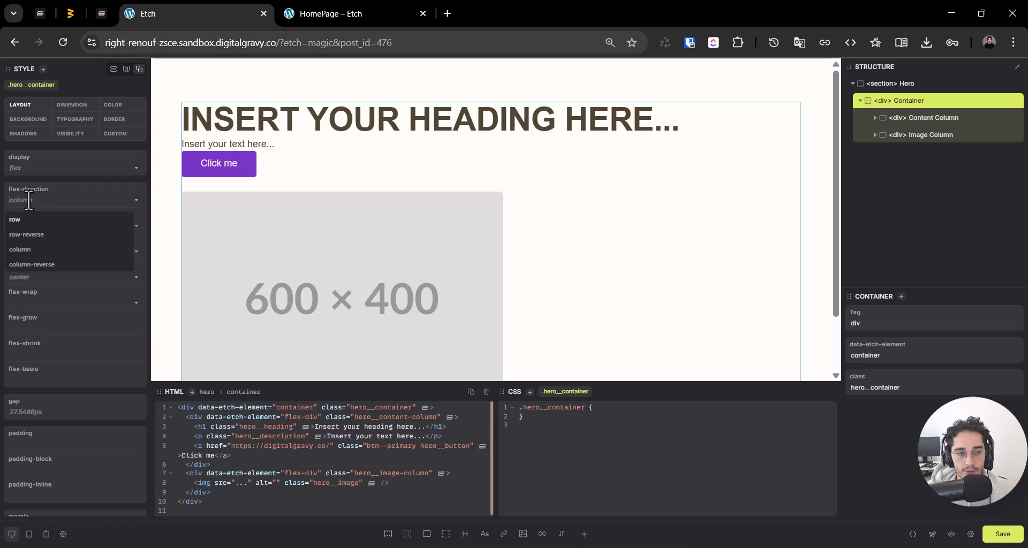
pyautogui.click(32, 220)
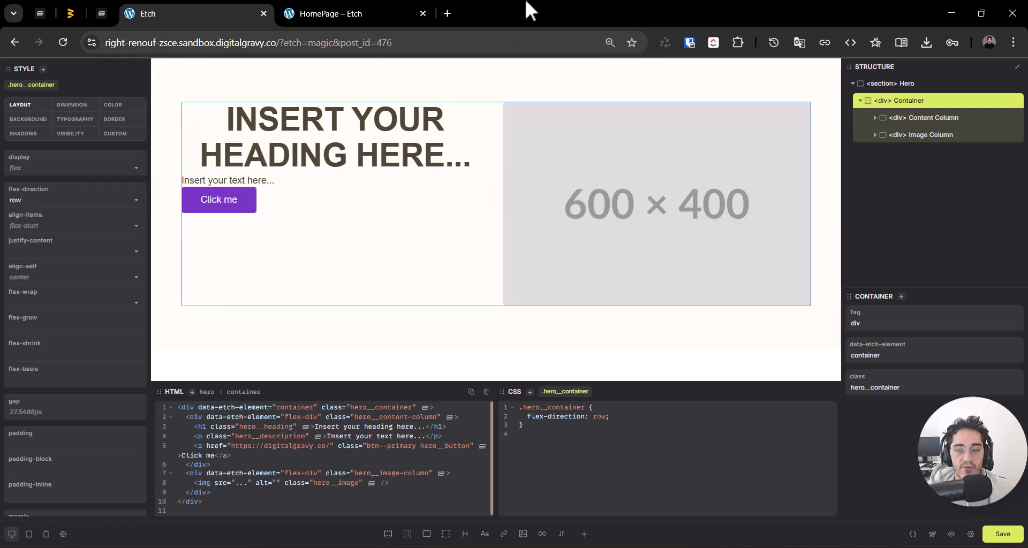
pyautogui.hotkey('ctrl', 's')
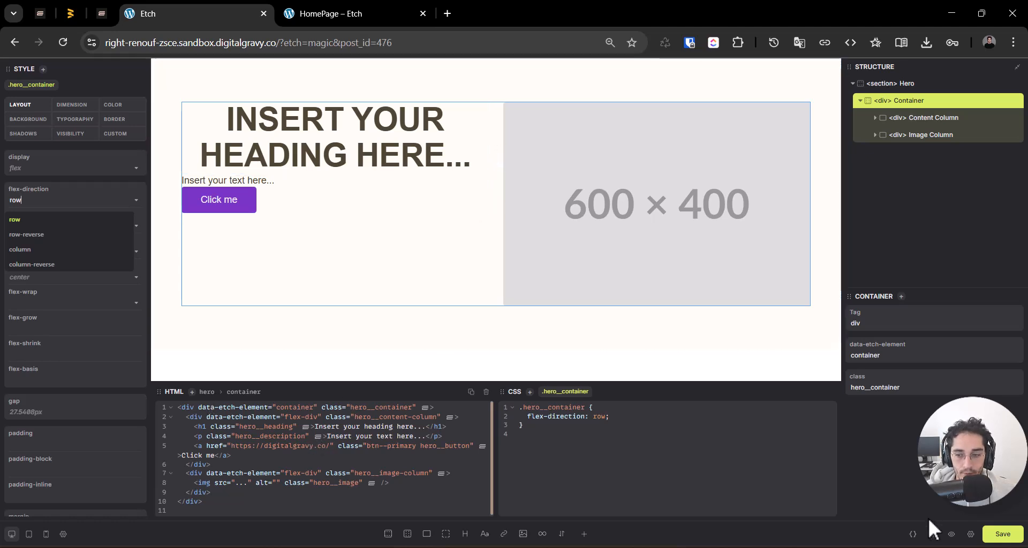
# Step: Preview the homepage's two-column Hero on the front end, close the duplicate page, and return to the builder
pyautogui.click(951, 534)
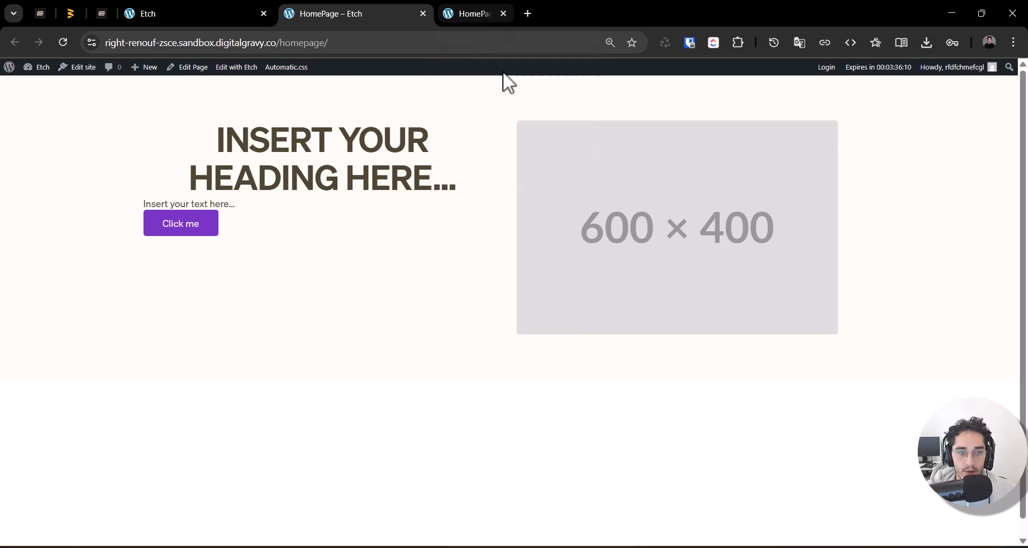
pyautogui.click(503, 14)
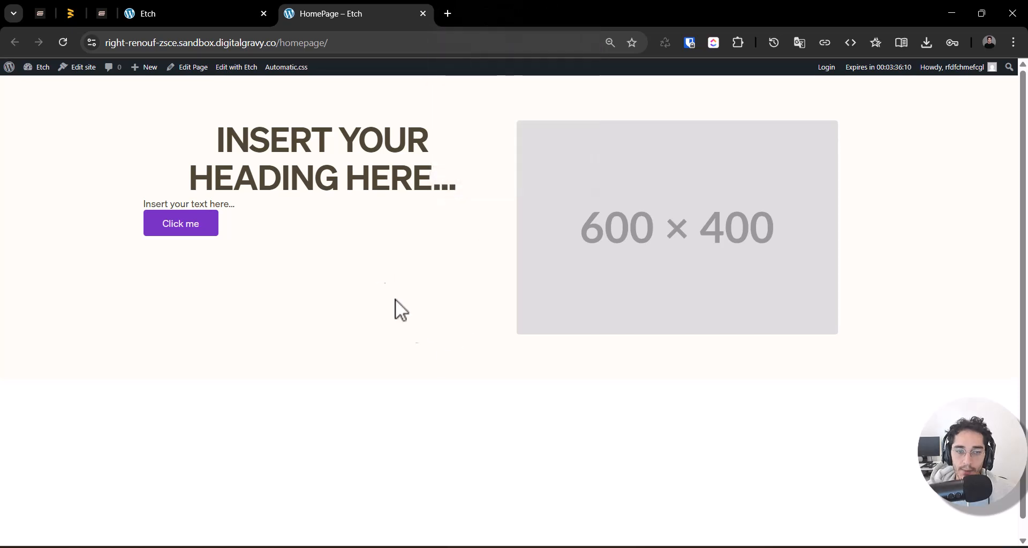
pyautogui.tripleClick(332, 155)
pyautogui.click(263, 177)
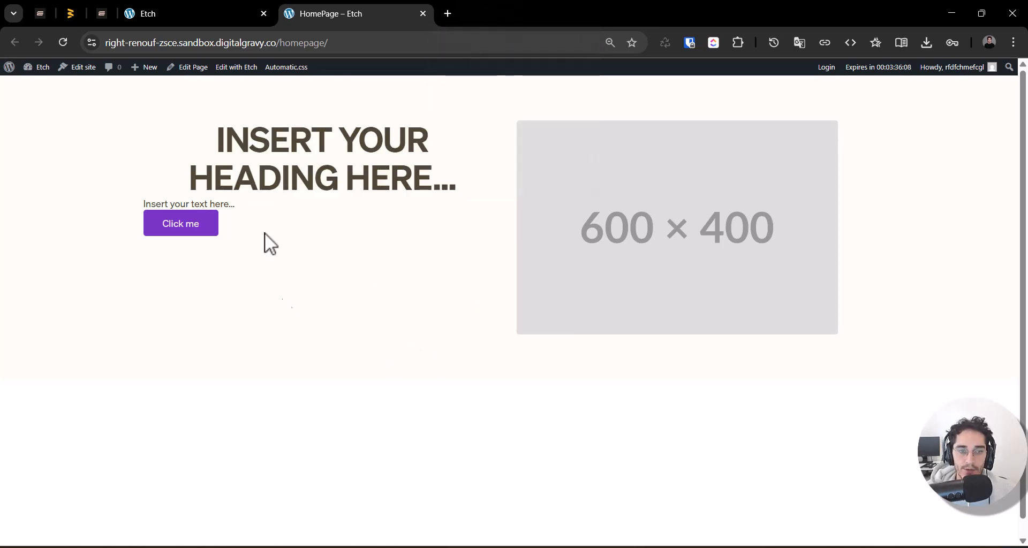
pyautogui.click(216, 2)
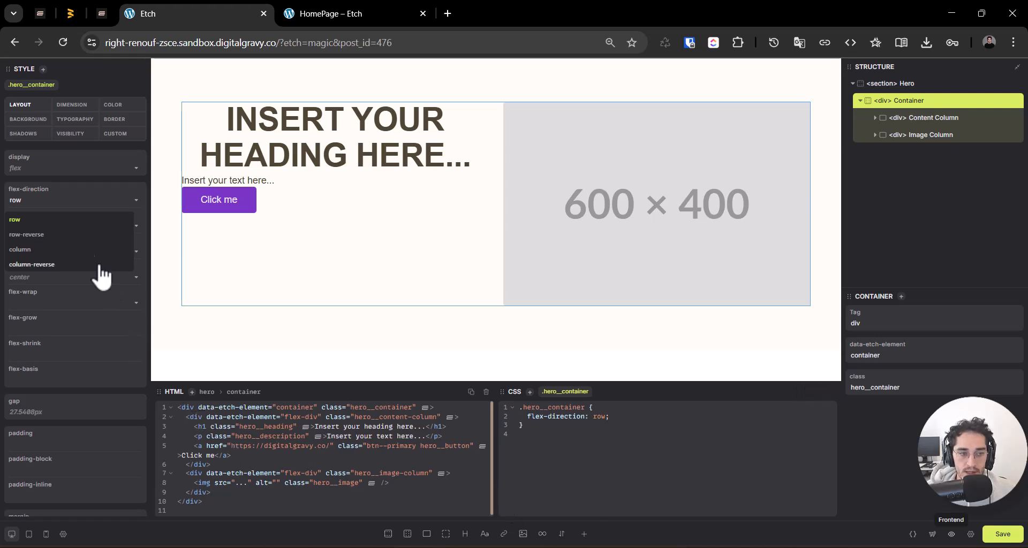
pyautogui.click(71, 219)
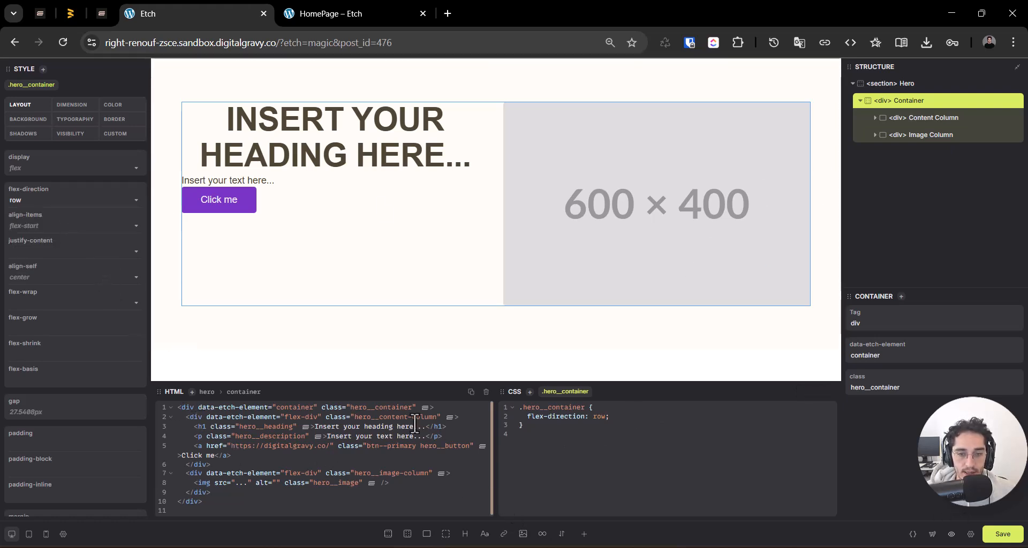
# Step: Examine the Container's CSS rule, switch to the Content Column element, and return to the Container
pyautogui.click(526, 421)
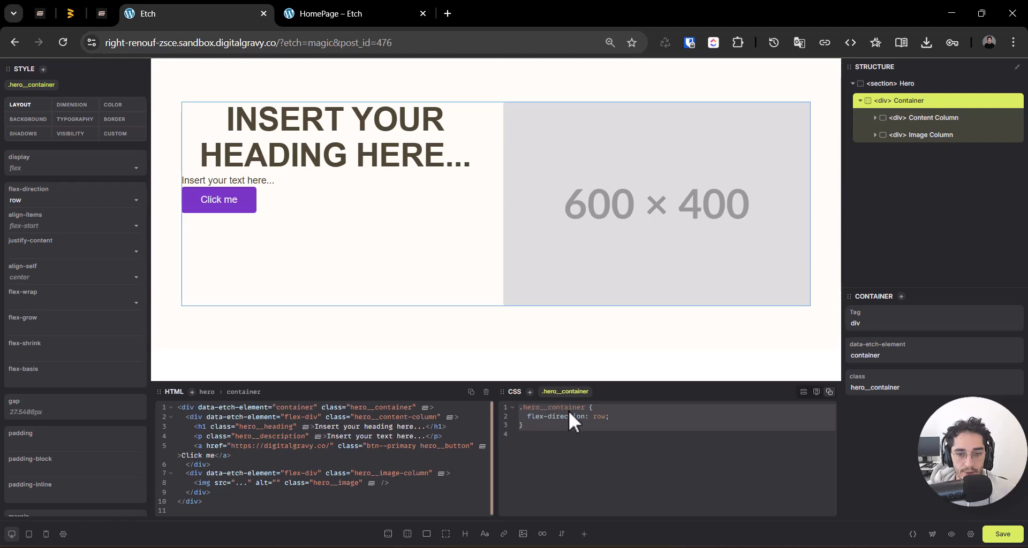
pyautogui.click(614, 452)
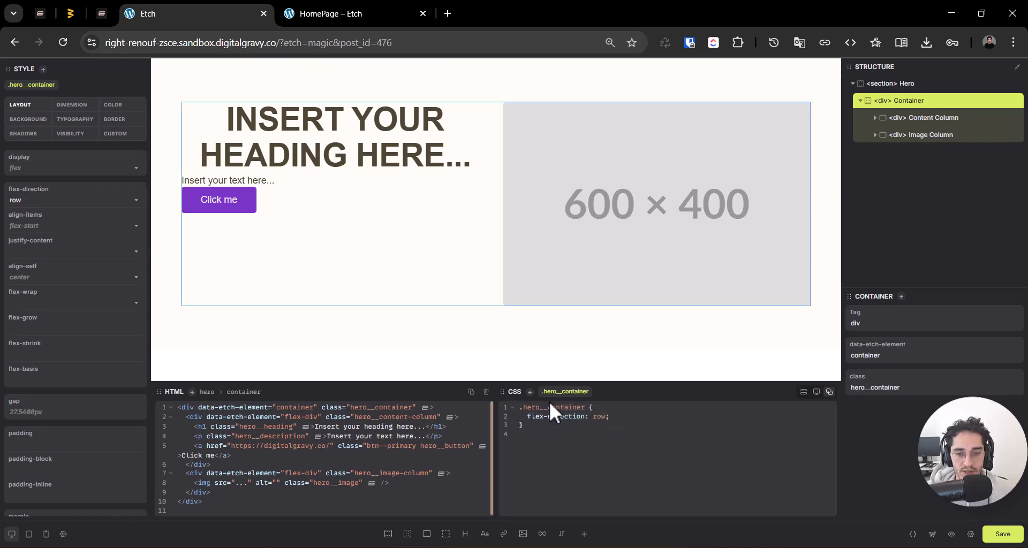
pyautogui.click(645, 417)
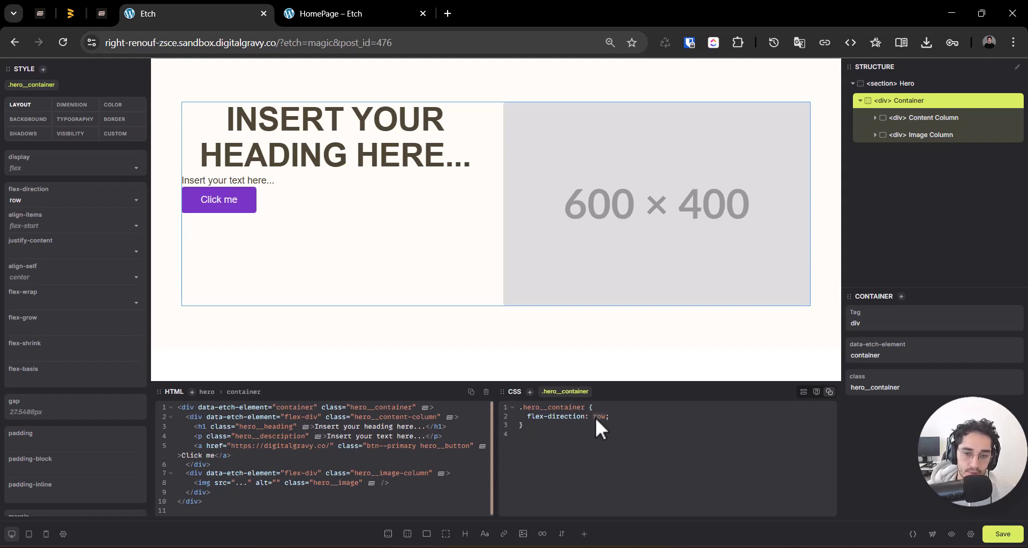
pyautogui.hotkey('alt', 'Down')
pyautogui.hotkey('alt', 'Down')
pyautogui.hotkey('alt', 'Up')
pyautogui.hotkey('alt', 'Up')
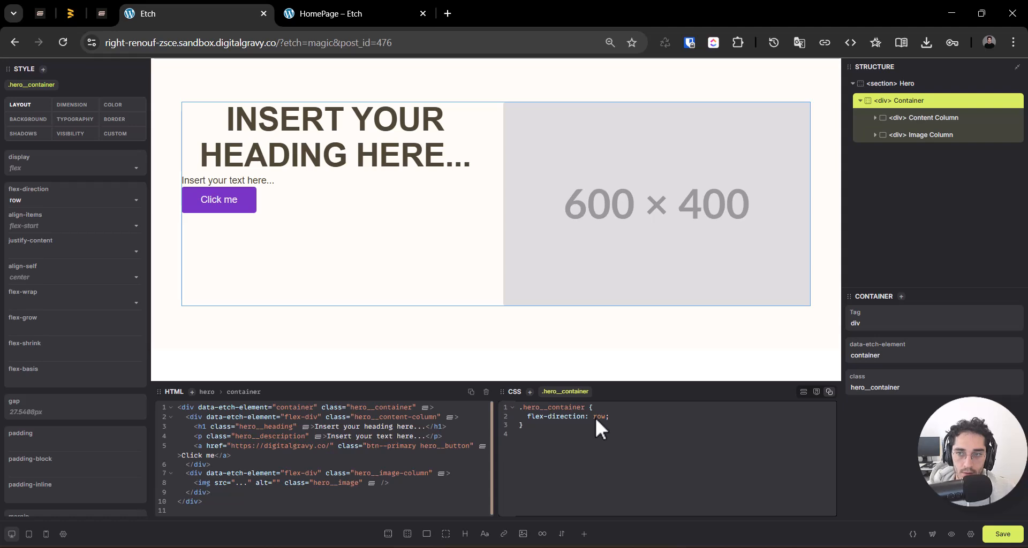
pyautogui.hotkey('alt', 'Down')
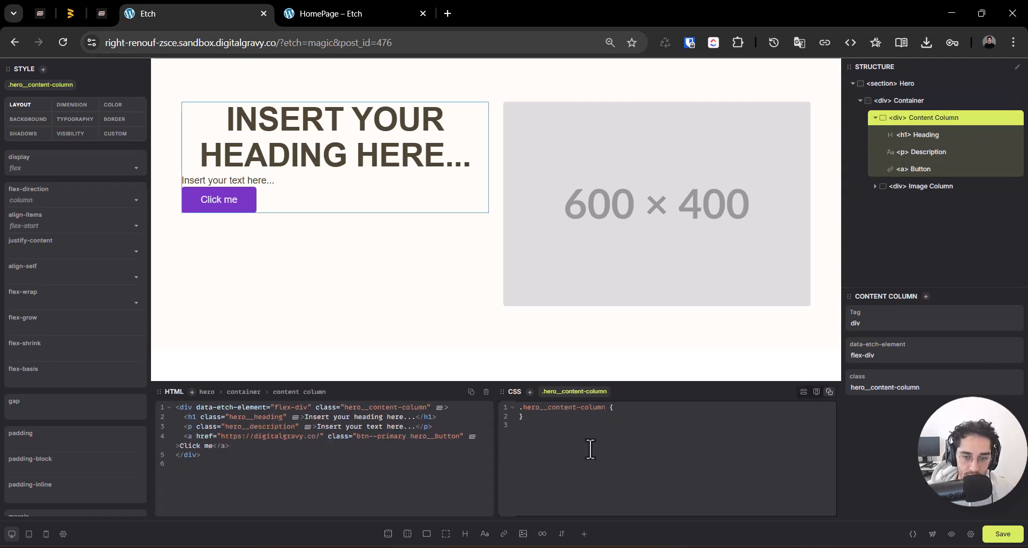
pyautogui.click(910, 100)
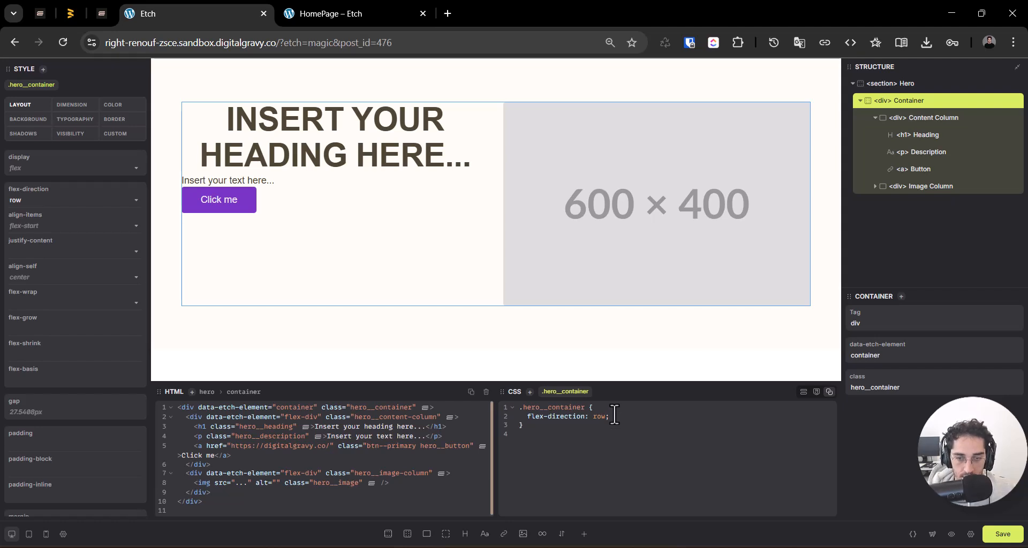
# Step: Try column as the flex-direction in the .hero__container CSS rule, and restore it to row
pyautogui.press('BackSpace')
pyautogui.write('column')
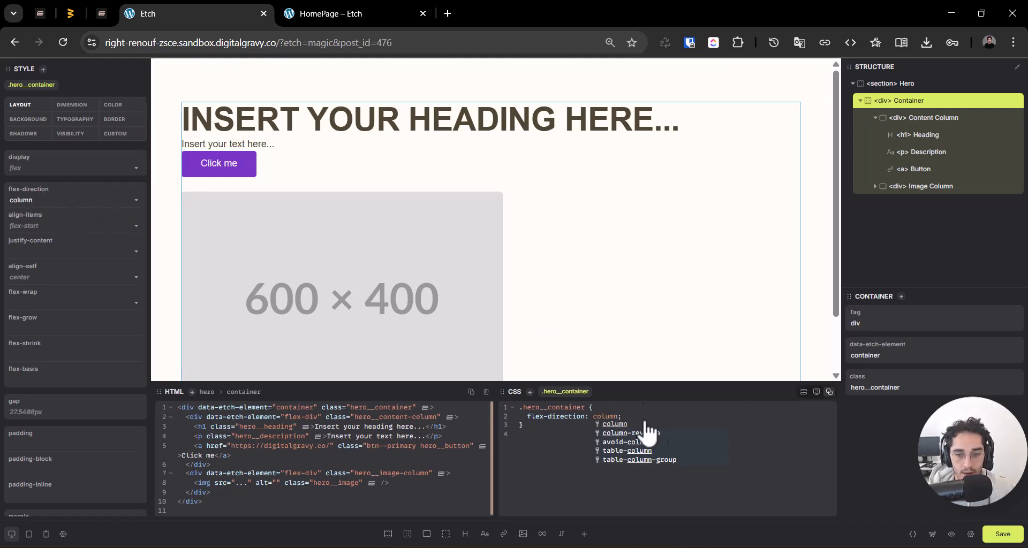
pyautogui.press('Right')
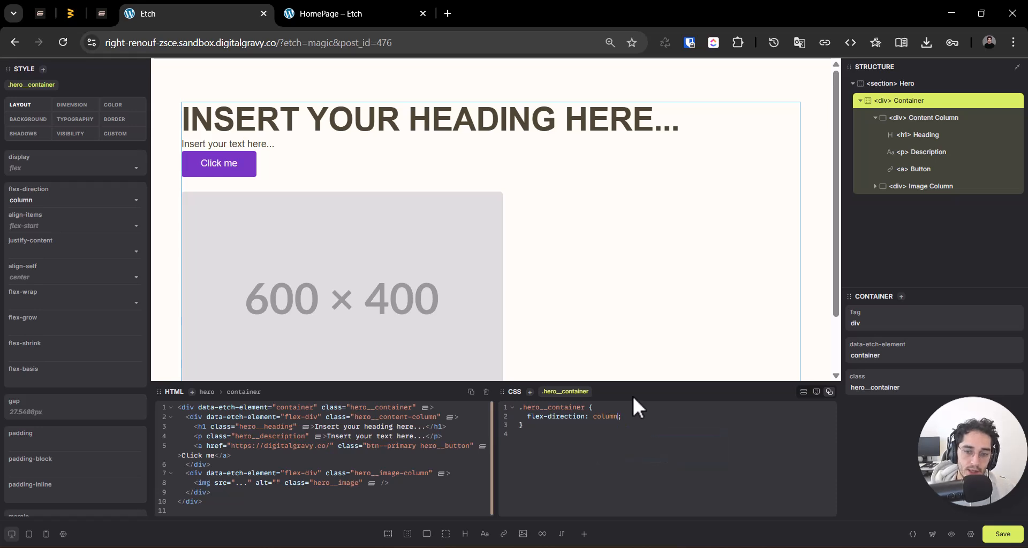
pyautogui.press('BackSpace')
pyautogui.press('BackSpace')
pyautogui.press('BackSpace')
pyautogui.press('BackSpace')
pyautogui.press('BackSpace')
pyautogui.write('row')
pyautogui.press('Right')
# Step: Add a gap of 20px to the .hero__container CSS rule, trying 70px before returning to 20px
pyautogui.press('Return')
pyautogui.write('gap: 20px;')
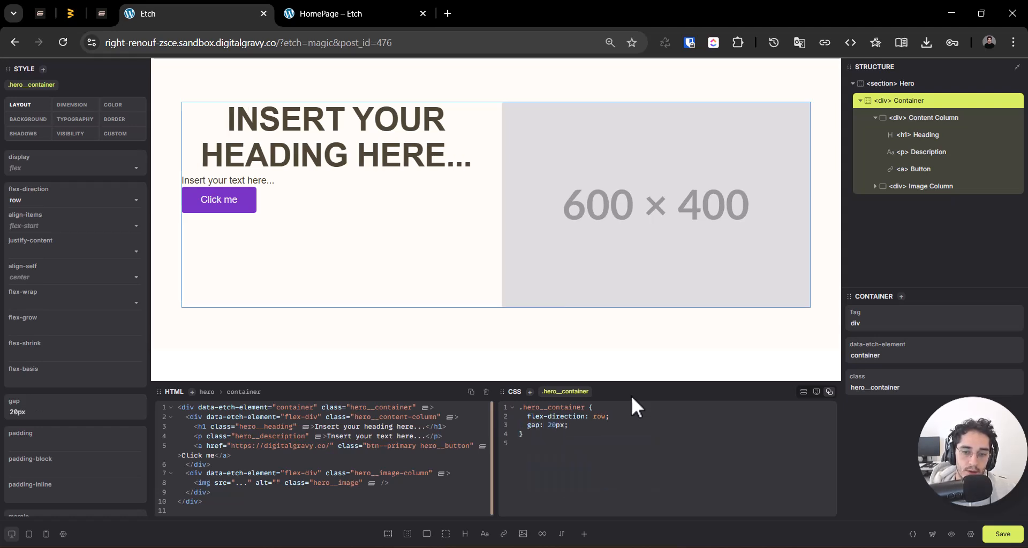
pyautogui.press('BackSpace')
pyautogui.write('7')
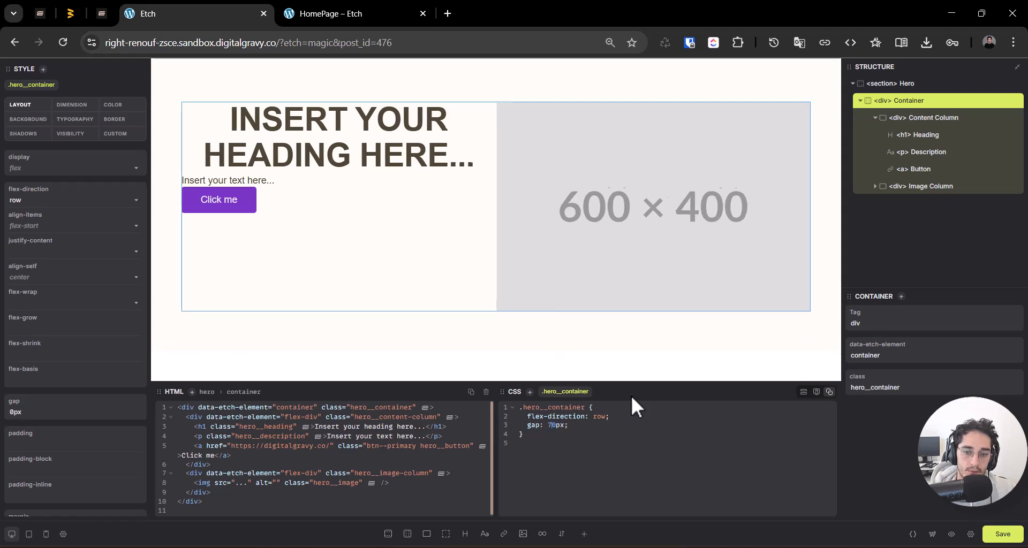
pyautogui.press('BackSpace')
pyautogui.write('2')
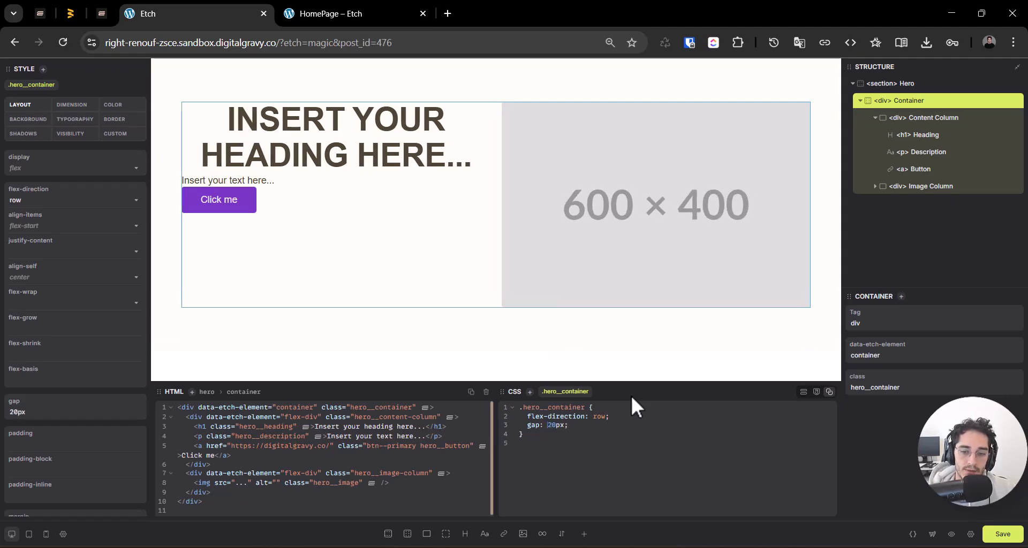
# Step: Replace the gap value in the .hero__container CSS rule with var(--space-m)
pyautogui.hotkey('shift', 'Right')
pyautogui.write('var(-')
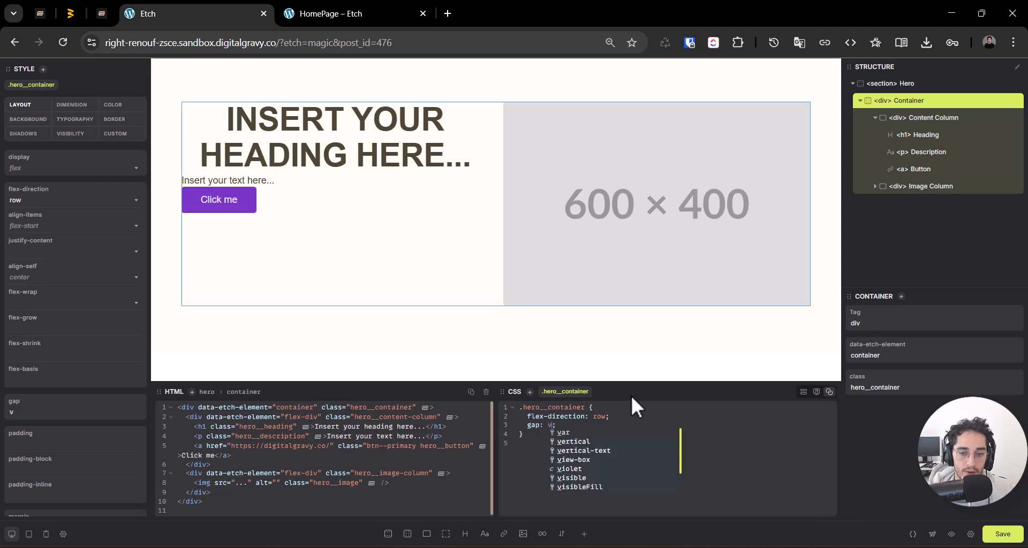
pyautogui.write('-space-m')
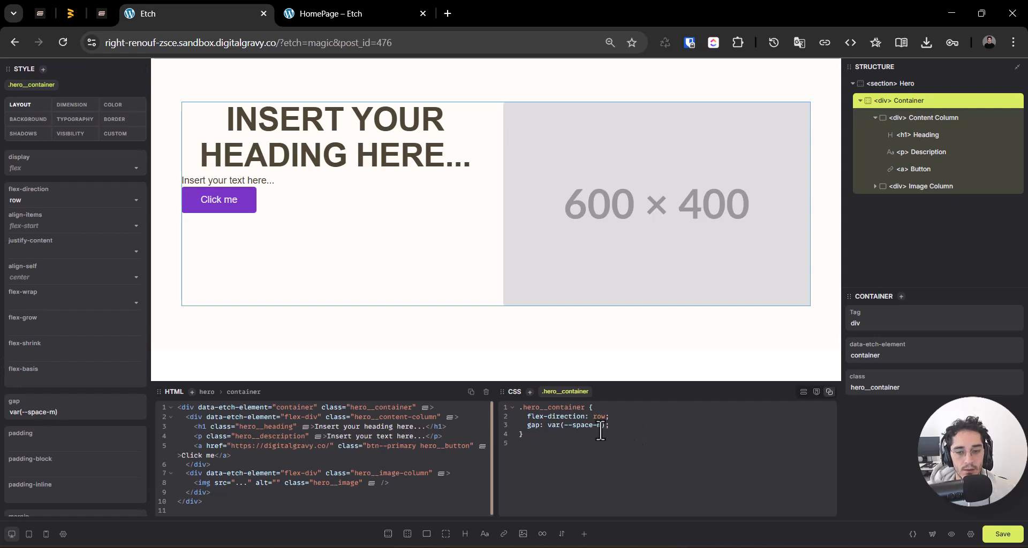
# Step: Save the page, check the Hero section on the front end, and return to the builder
pyautogui.hotkey('ctrl', 's')
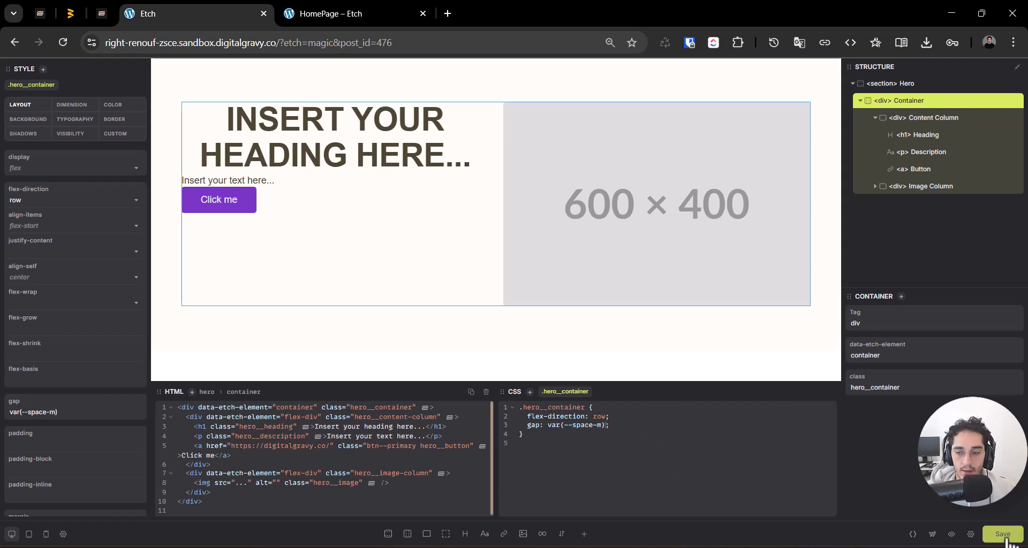
pyautogui.hotkey('ctrl', 'Tab')
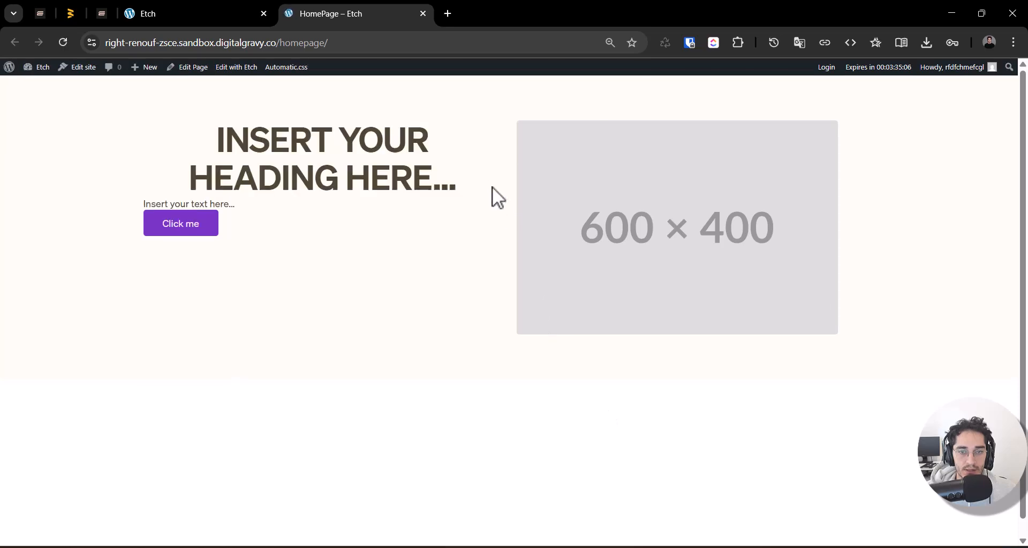
pyautogui.hotkey('ctrl', 'shift', 'Tab')
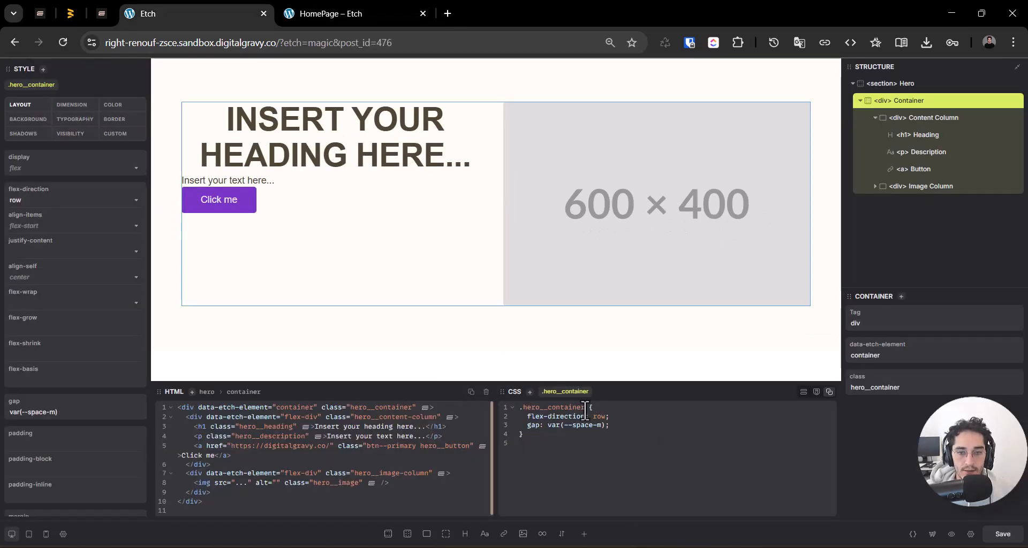
# Step: Set the Hero heading's text-align to start in its typography properties
pyautogui.click(301, 154)
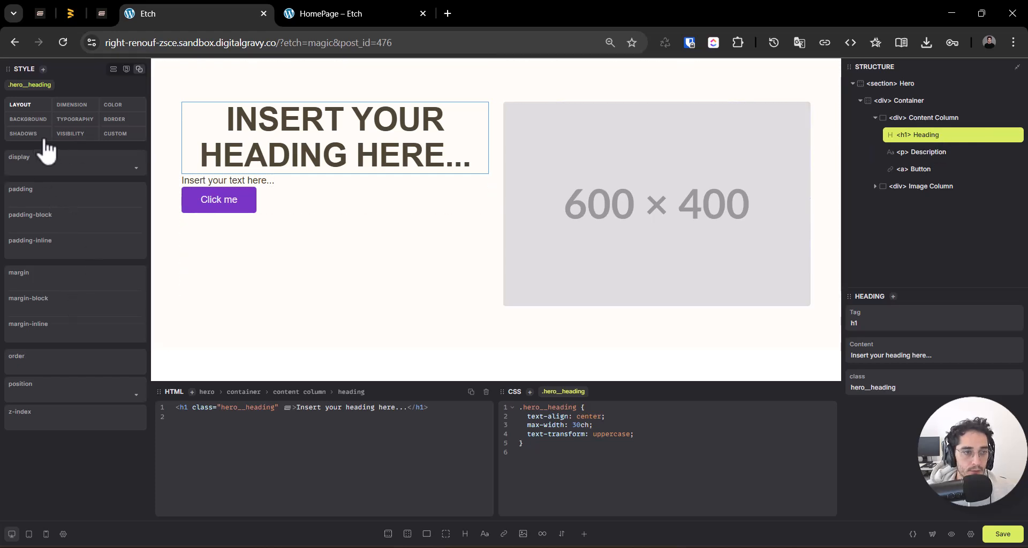
pyautogui.click(75, 119)
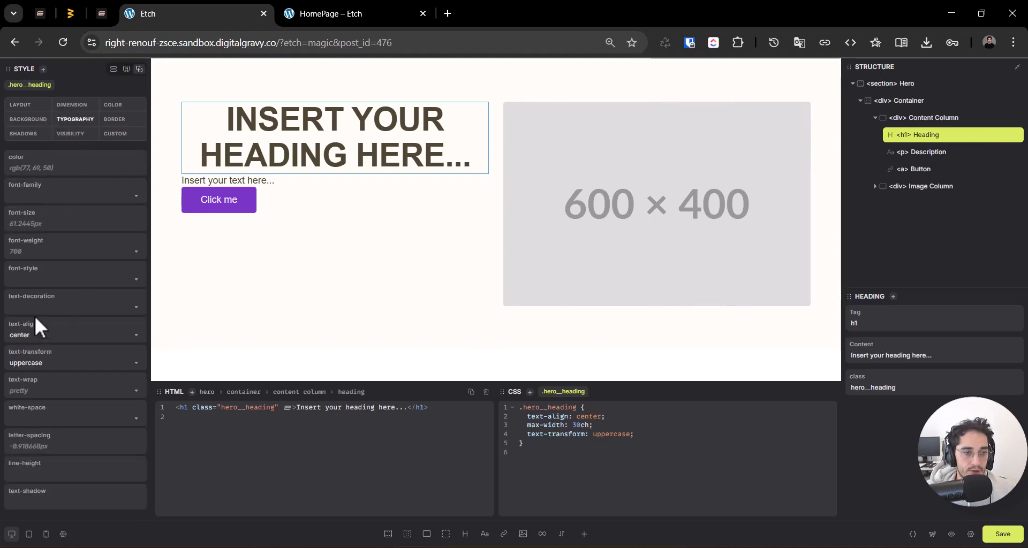
pyautogui.click(17, 332)
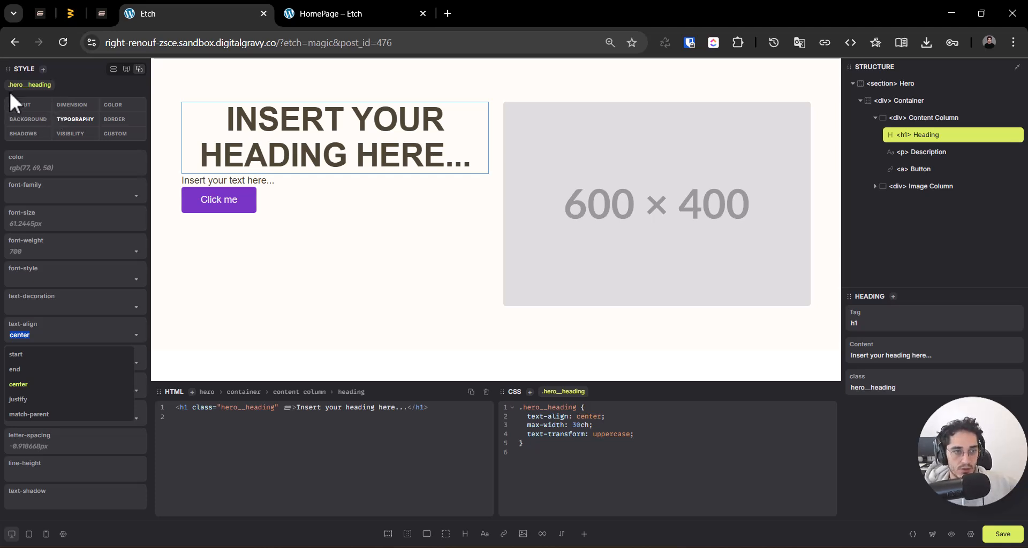
pyautogui.click(45, 355)
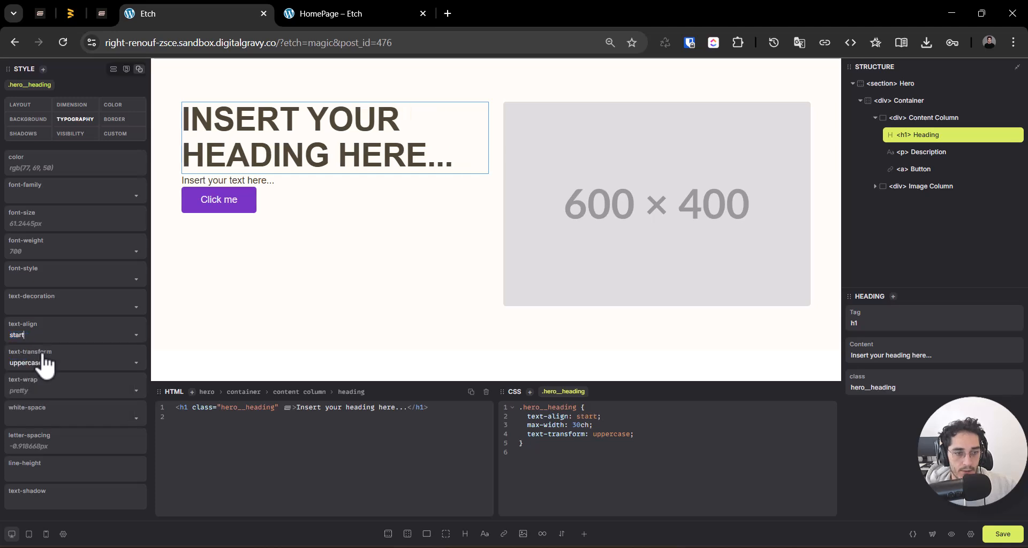
# Step: Set the Hero heading's text-transform to none after trying capitalize
pyautogui.click(40, 364)
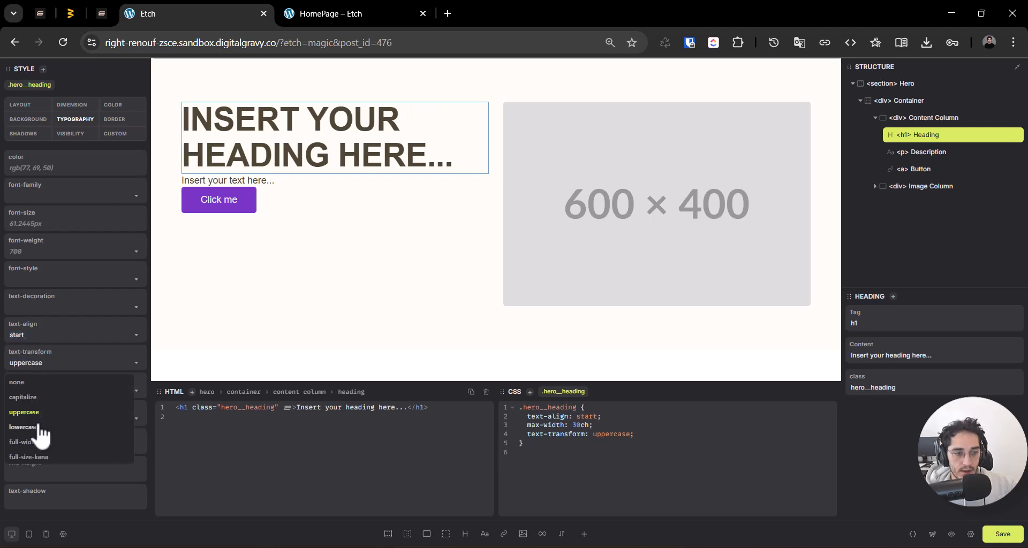
pyautogui.click(34, 395)
pyautogui.click(64, 395)
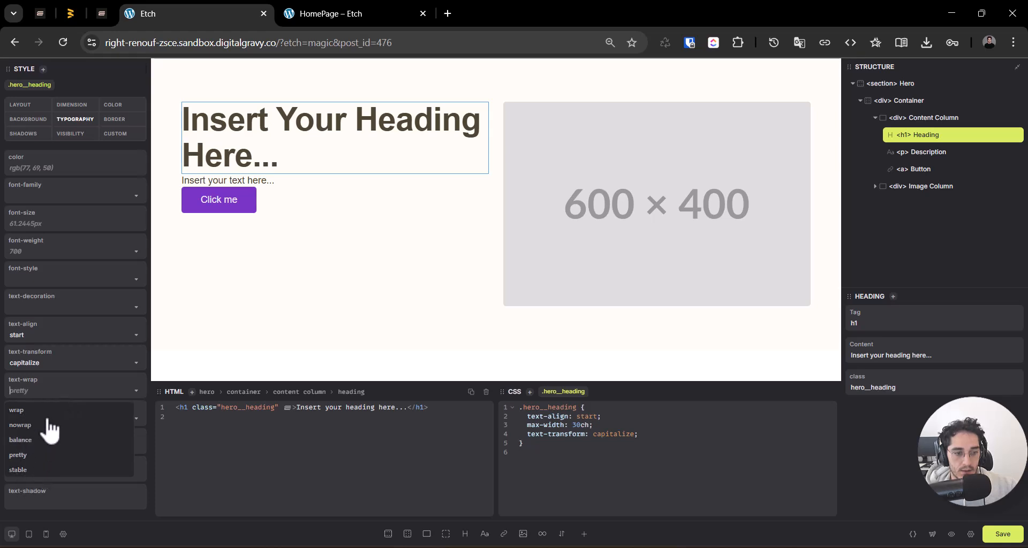
pyautogui.click(54, 367)
pyautogui.click(25, 384)
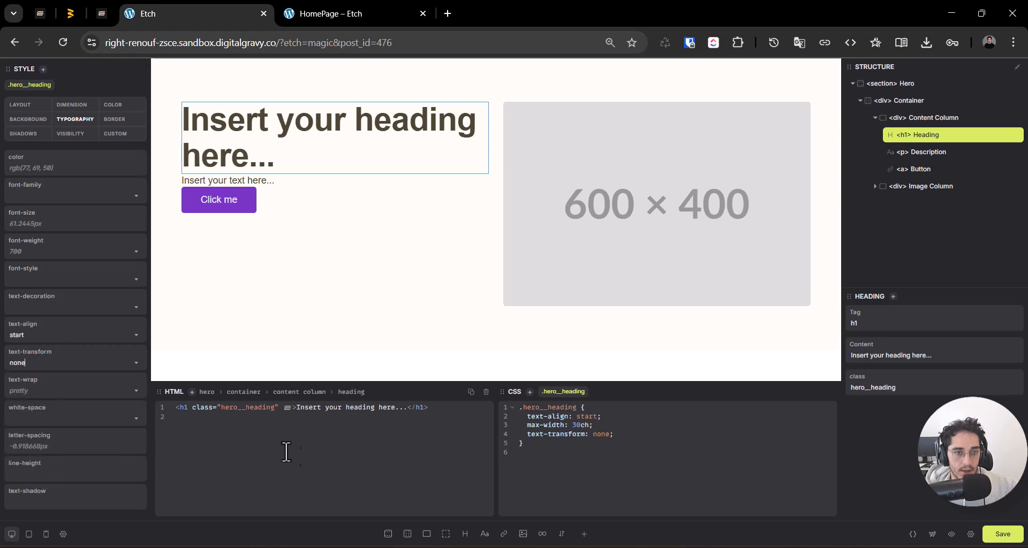
# Step: Replace the Hero heading's placeholder text with "Development of the future"
pyautogui.tripleClick(316, 115)
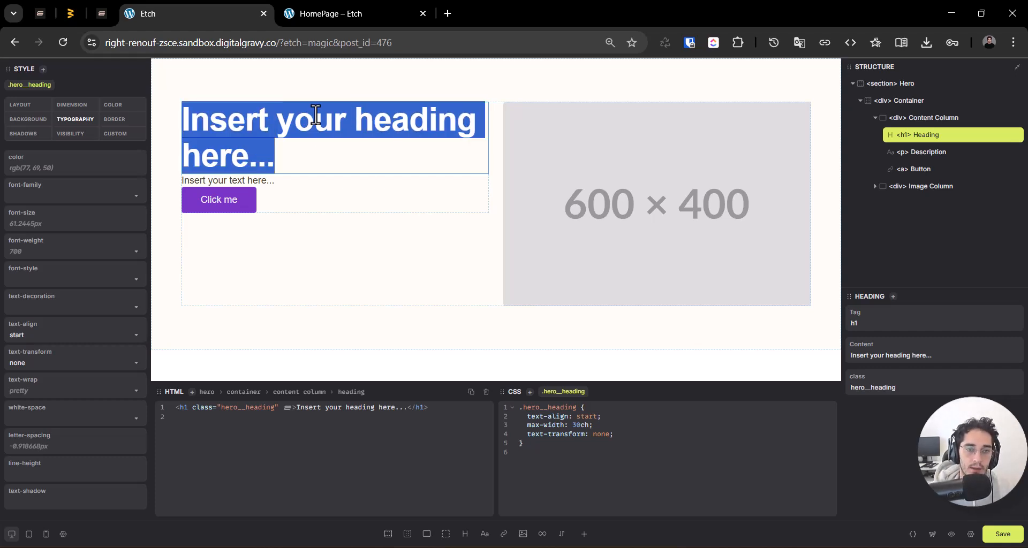
pyautogui.write('Developm')
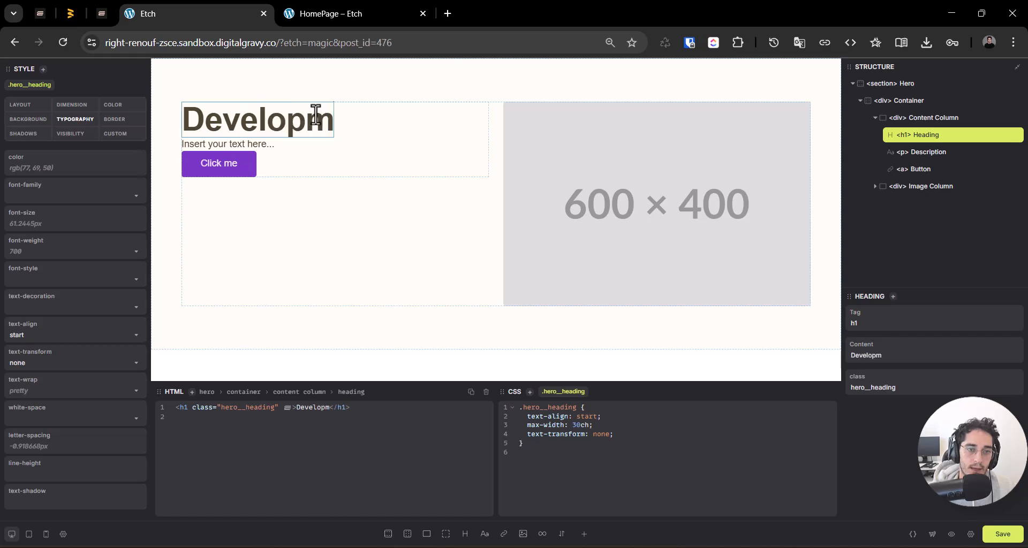
pyautogui.write('ent the future')
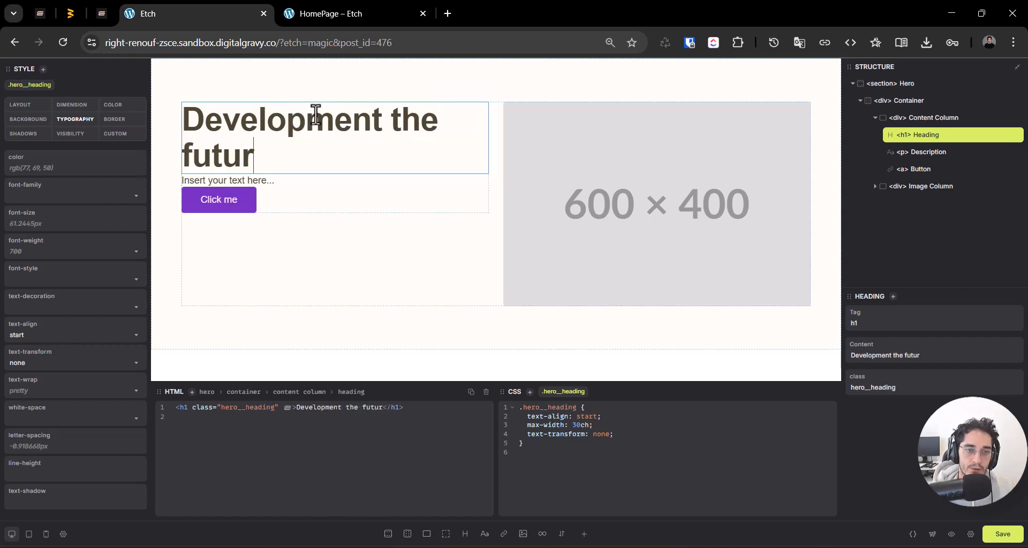
pyautogui.hotkey('ctrl', 'Left')
pyautogui.hotkey('ctrl', 'Left')
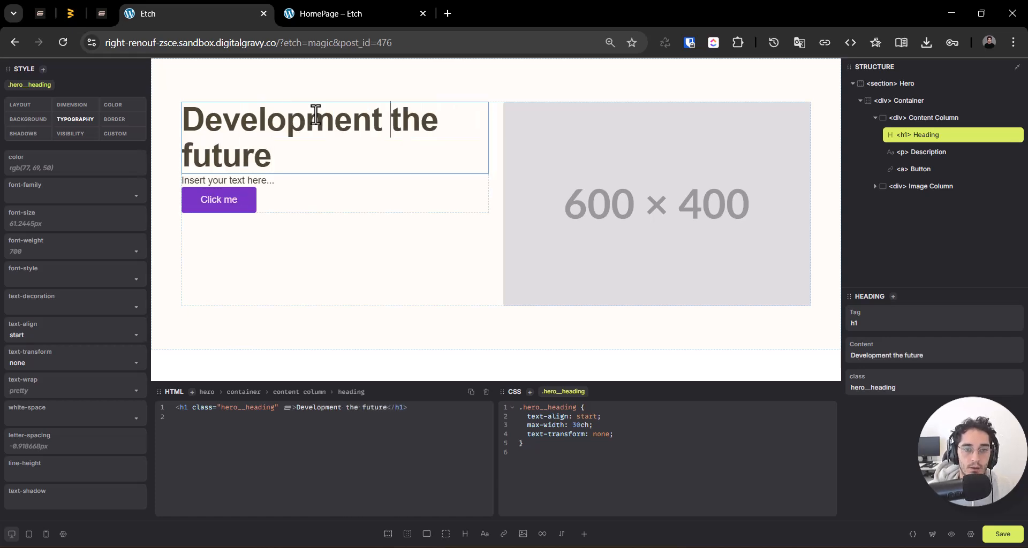
pyautogui.write('of')
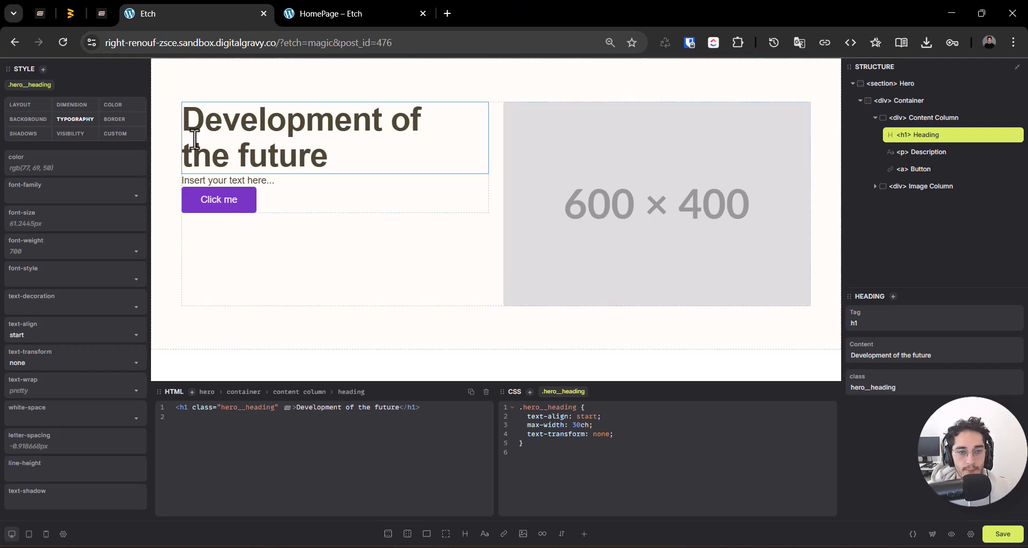
# Step: Replace the Hero description's placeholder text with a Lorem ipsum paragraph using the ";l" text snippet
pyautogui.click(224, 182)
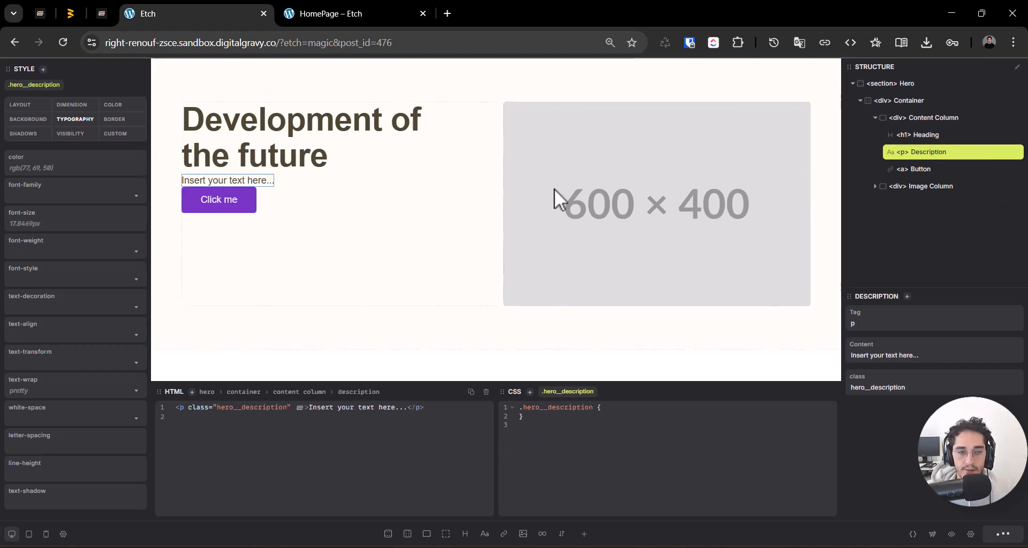
pyautogui.click(242, 173)
pyautogui.doubleClick(238, 181)
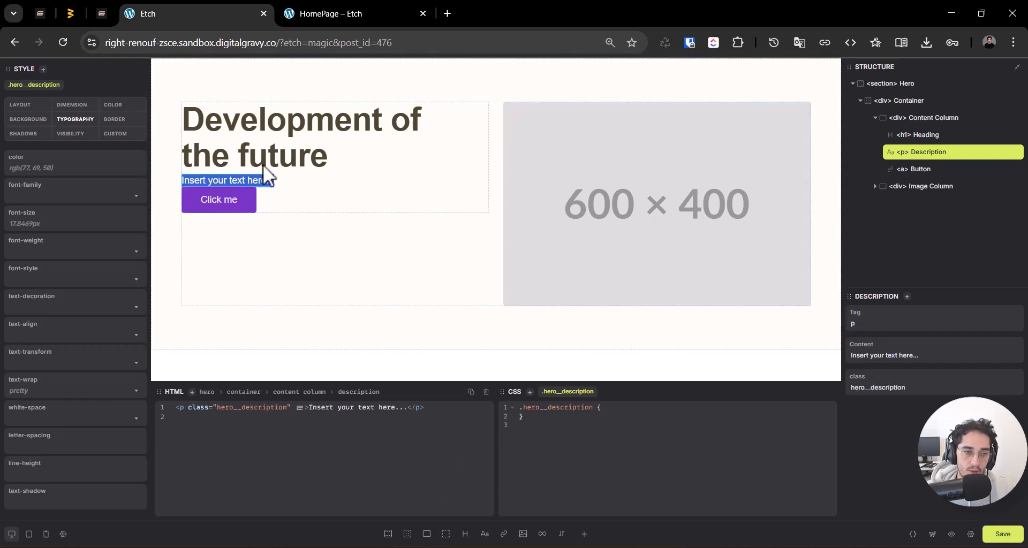
pyautogui.click(922, 155)
pyautogui.tripleClick(903, 357)
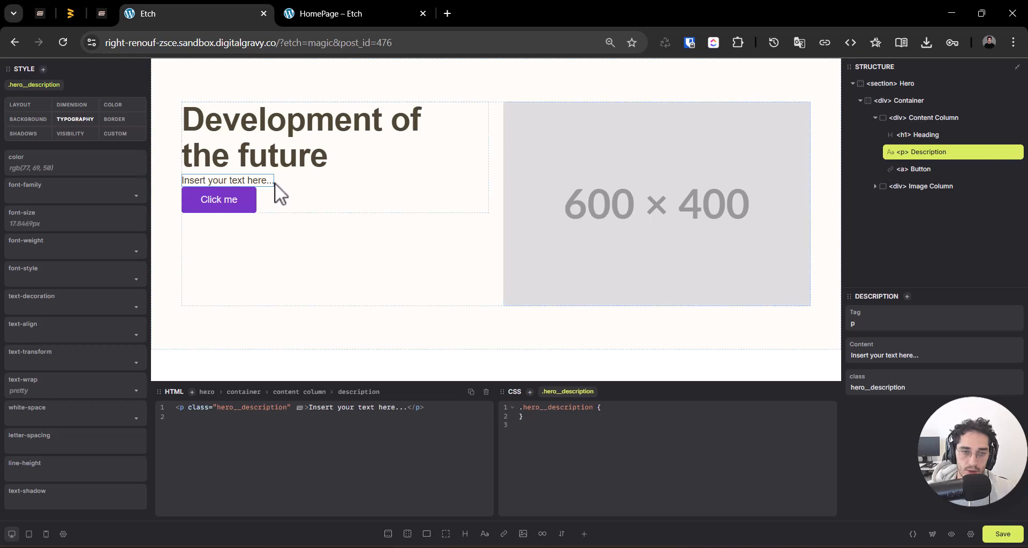
pyautogui.tripleClick(203, 180)
pyautogui.write(';l')
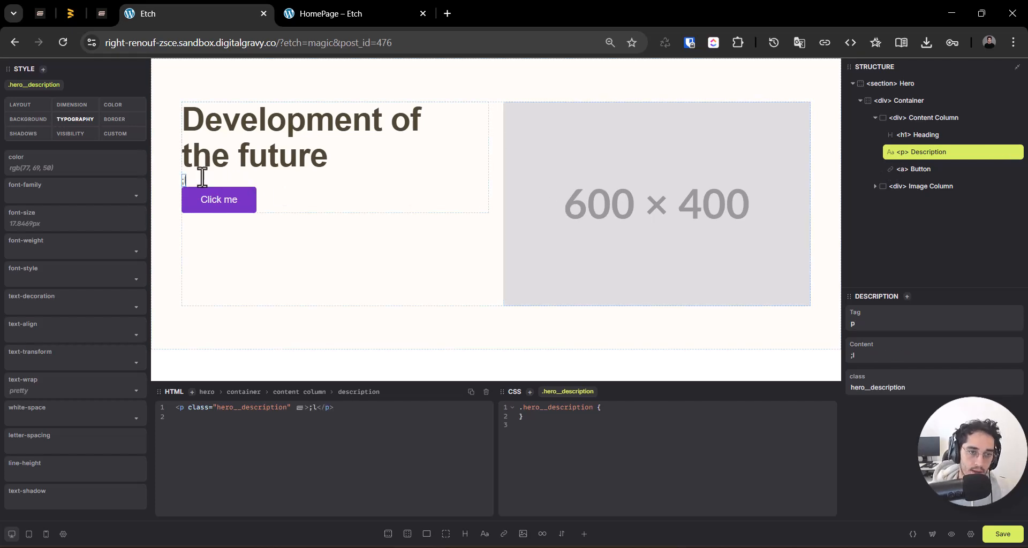
# Step: Shorten the Hero description by deleting everything after "commodo consequat."
pyautogui.hotkey('shift', 'Up')
pyautogui.hotkey('shift', 'Up')
pyautogui.hotkey('shift', 'Up')
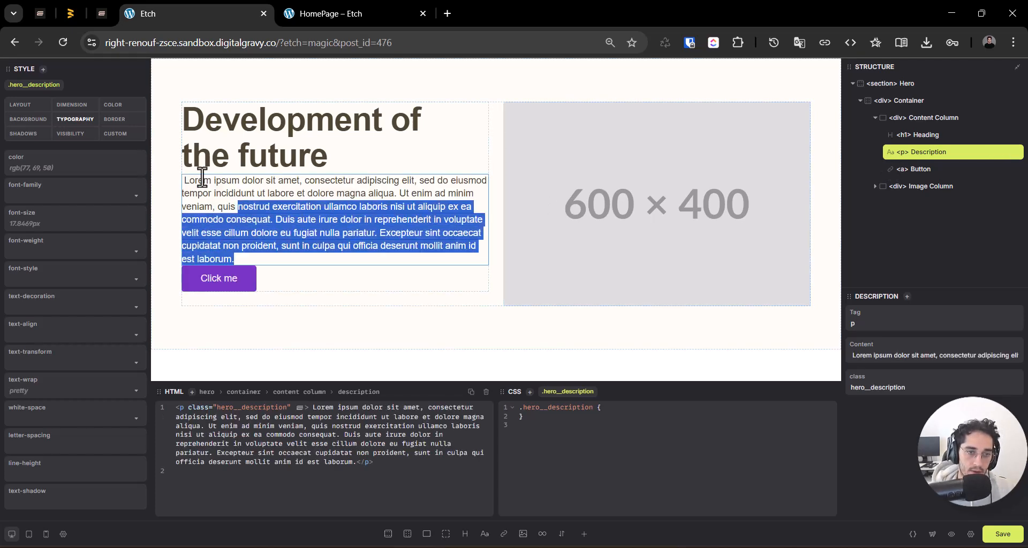
pyautogui.hotkey('shift', 'Down')
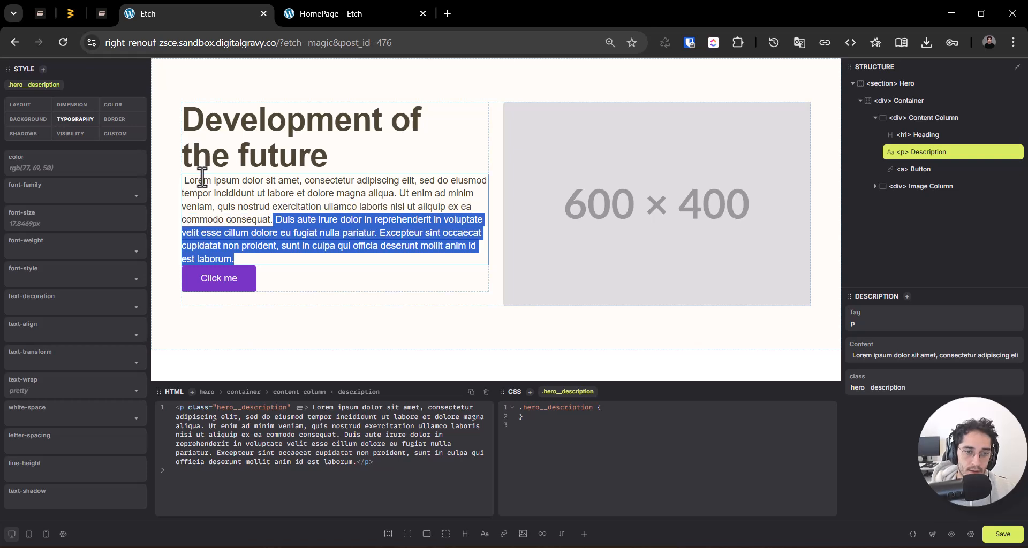
pyautogui.press('BackSpace')
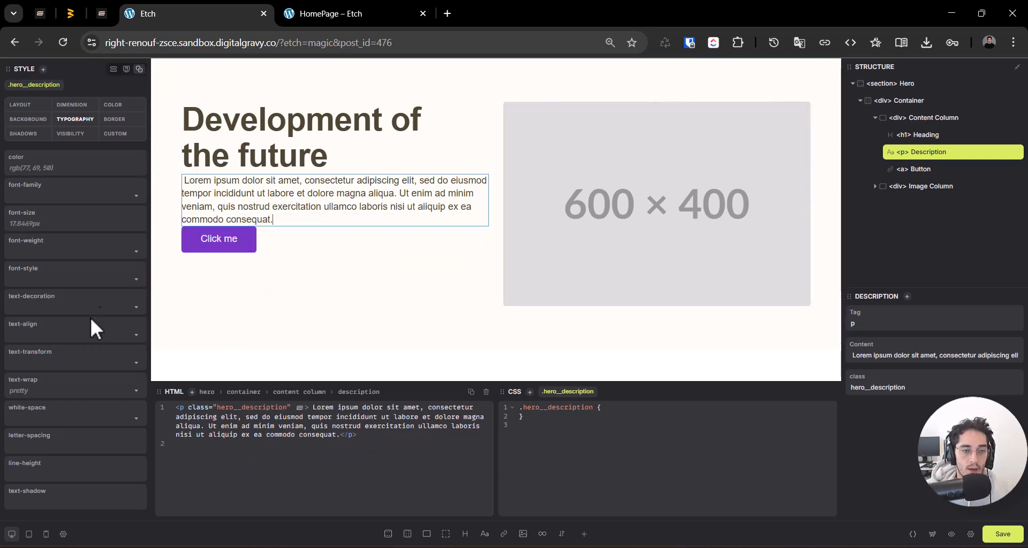
# Step: Change the Hero button's content to "Call To Action"
pyautogui.click(246, 237)
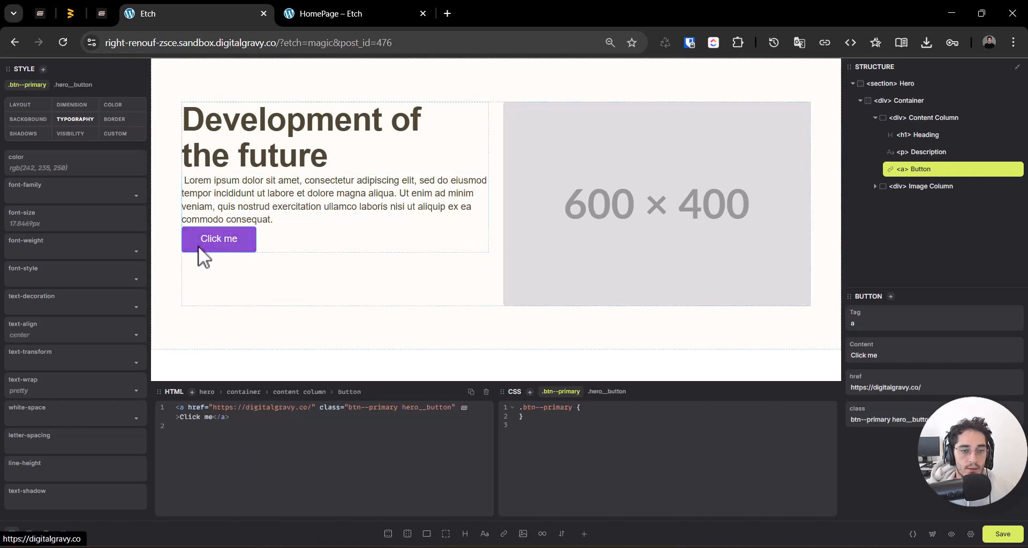
pyautogui.tripleClick(919, 352)
pyautogui.write('Call To Action')
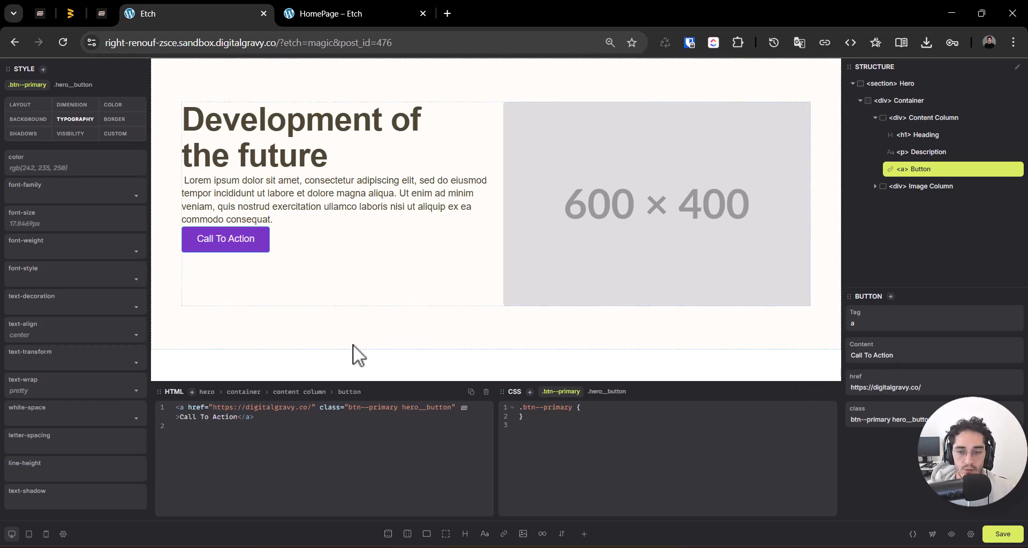
# Step: Add an exclamation mark to the end of the button's text in its HTML code and save the page
pyautogui.click(304, 460)
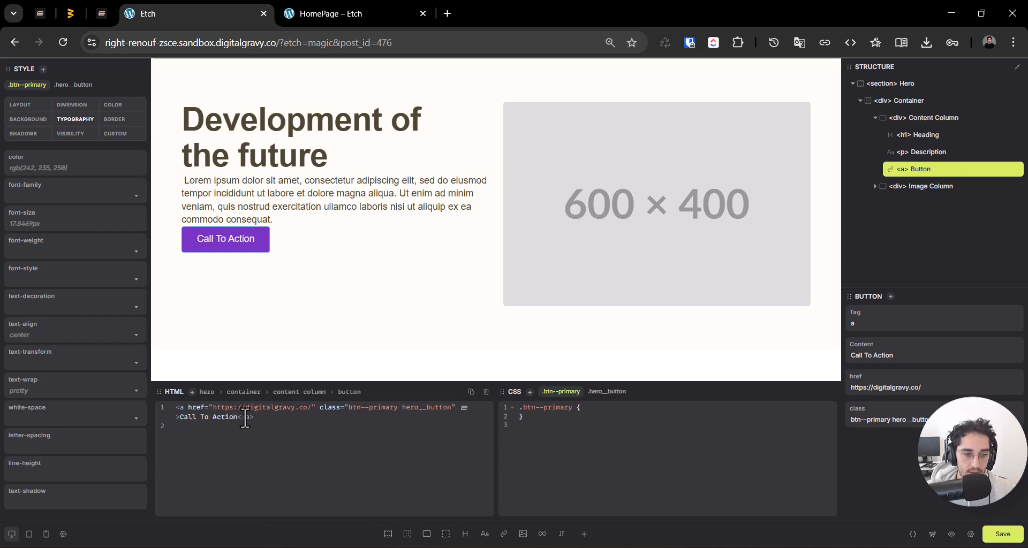
pyautogui.click(238, 417)
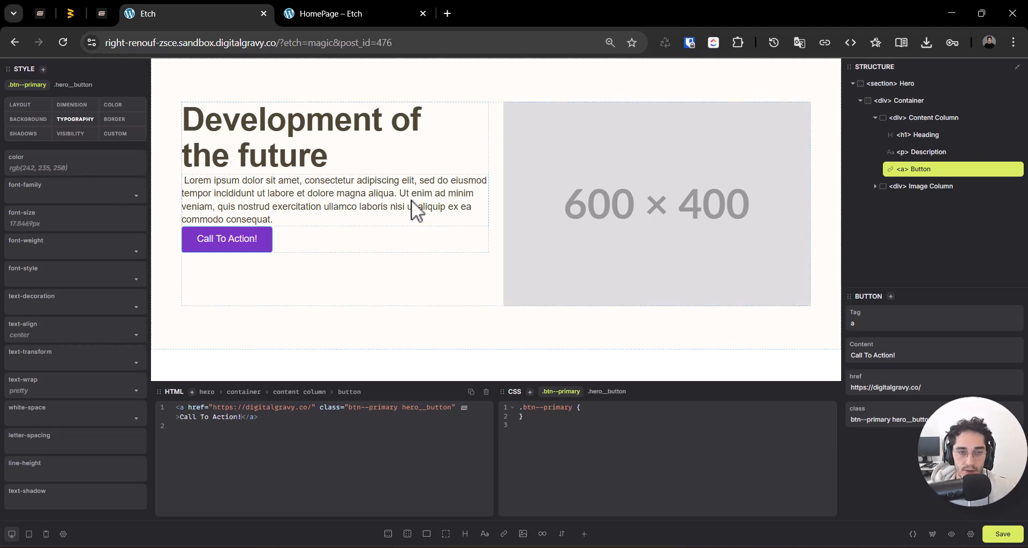
pyautogui.hotkey('ctrl', 's')
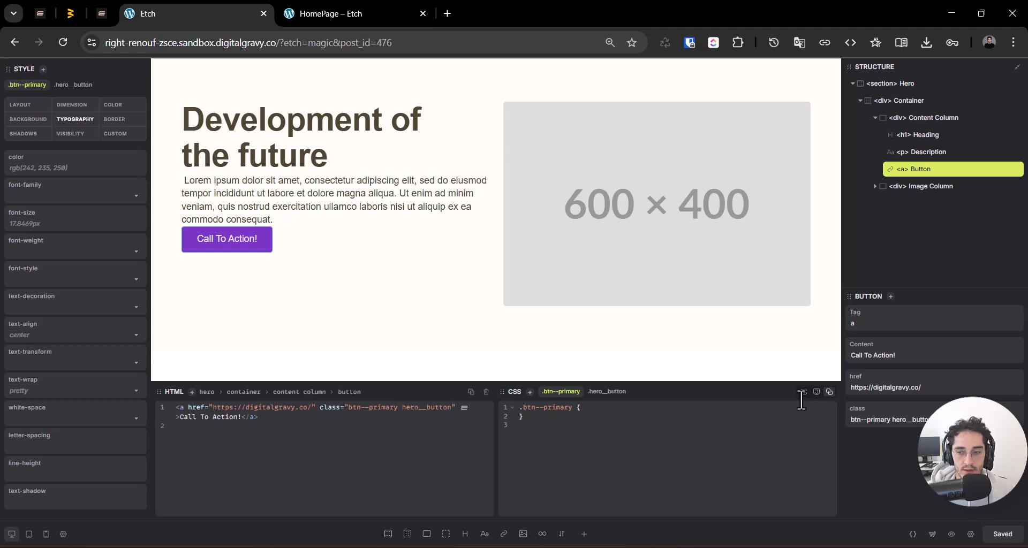
pyautogui.click(904, 355)
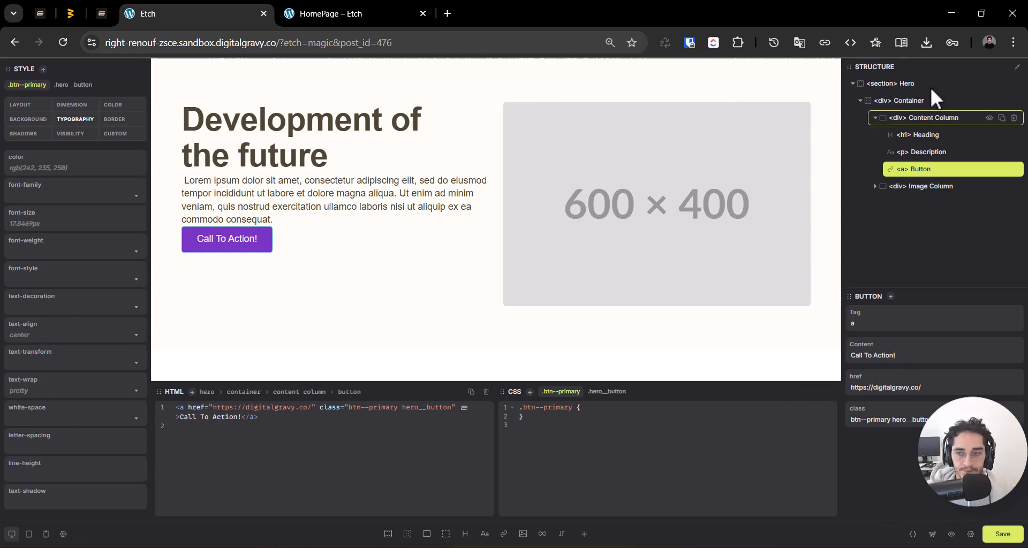
# Step: Look at the justify-content options in the layout properties of the Hero's Content Column
pyautogui.click(923, 119)
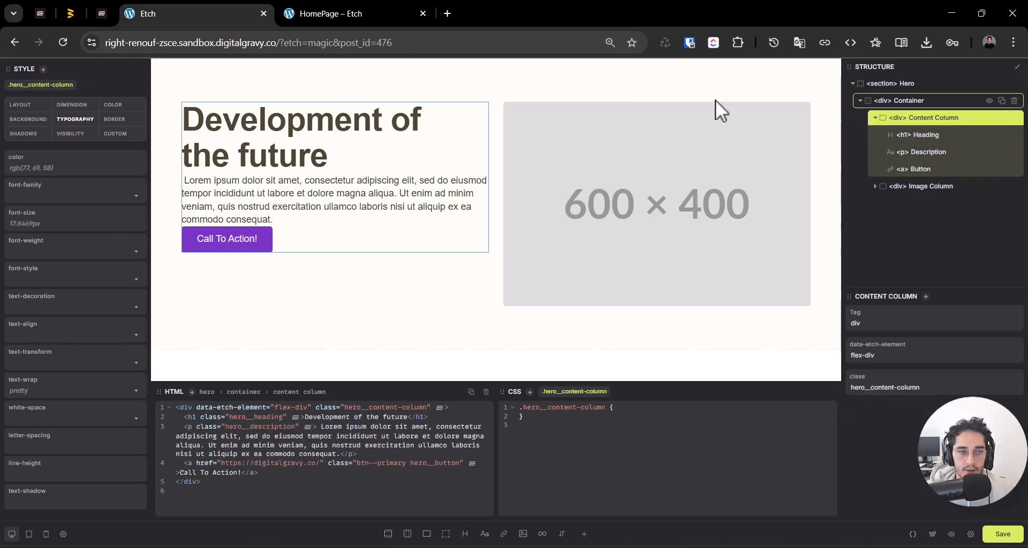
pyautogui.click(20, 105)
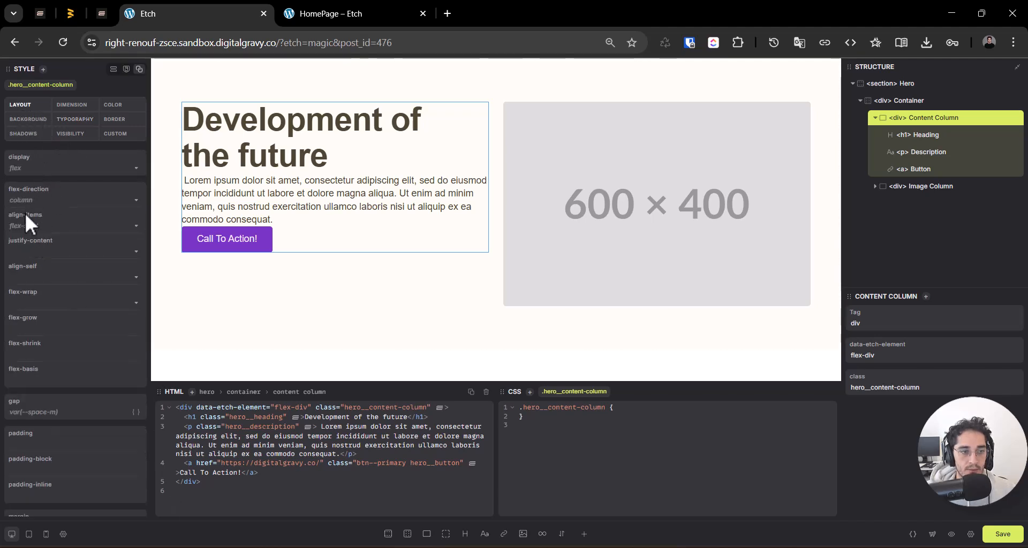
pyautogui.click(43, 251)
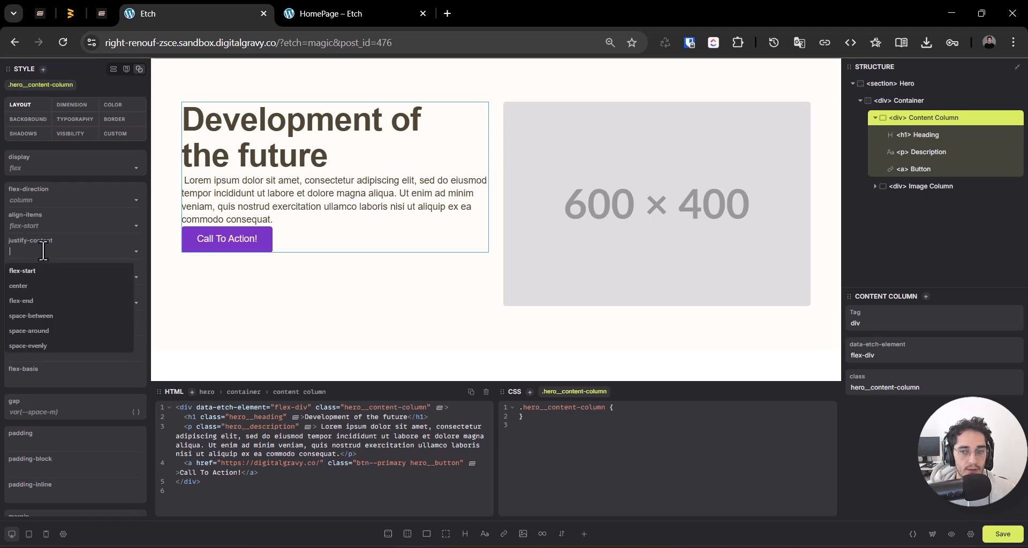
pyautogui.click(1, 239)
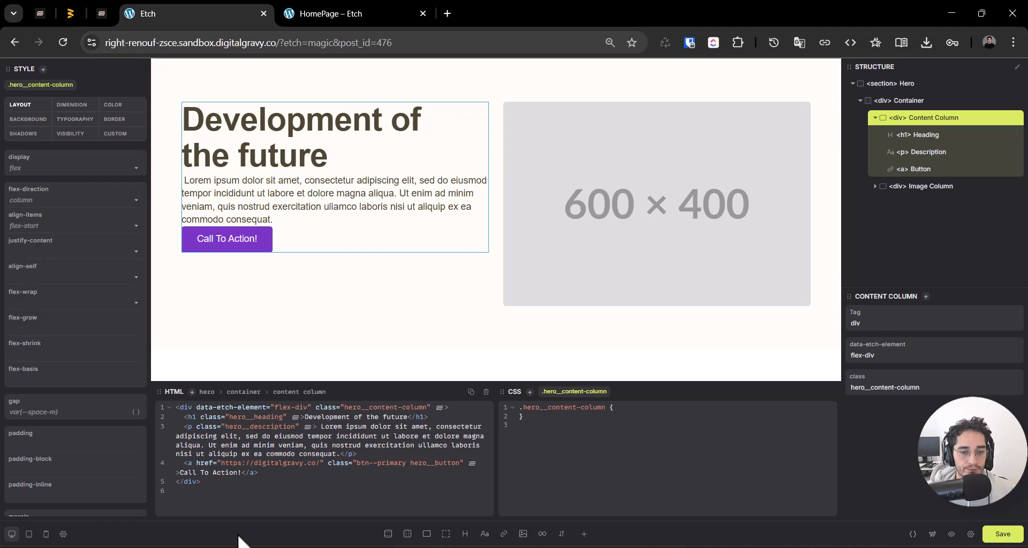
# Step: Try to add a gap to the Content Column and delete the malformed gap declarations from its CSS rule
pyautogui.click(633, 412)
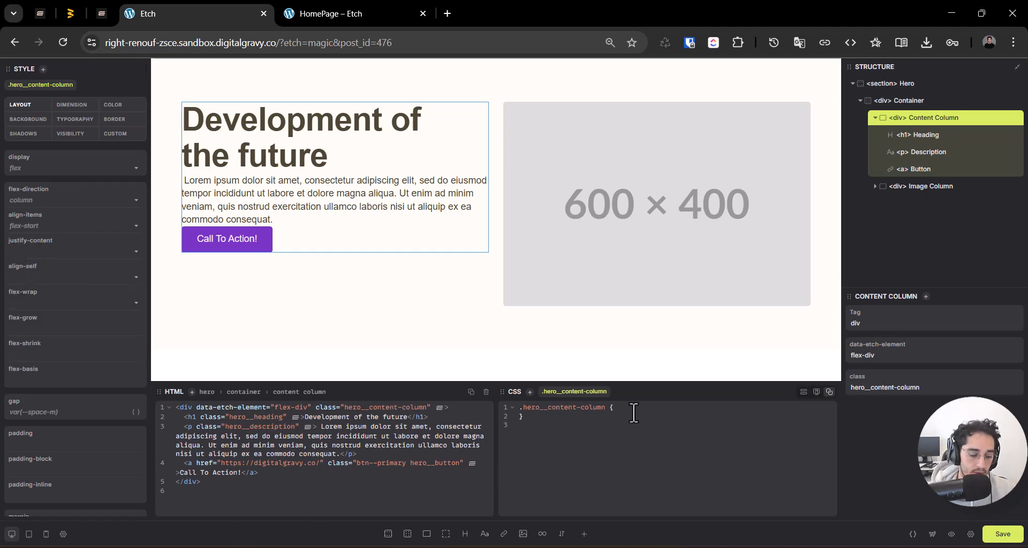
pyautogui.write('gap: ')
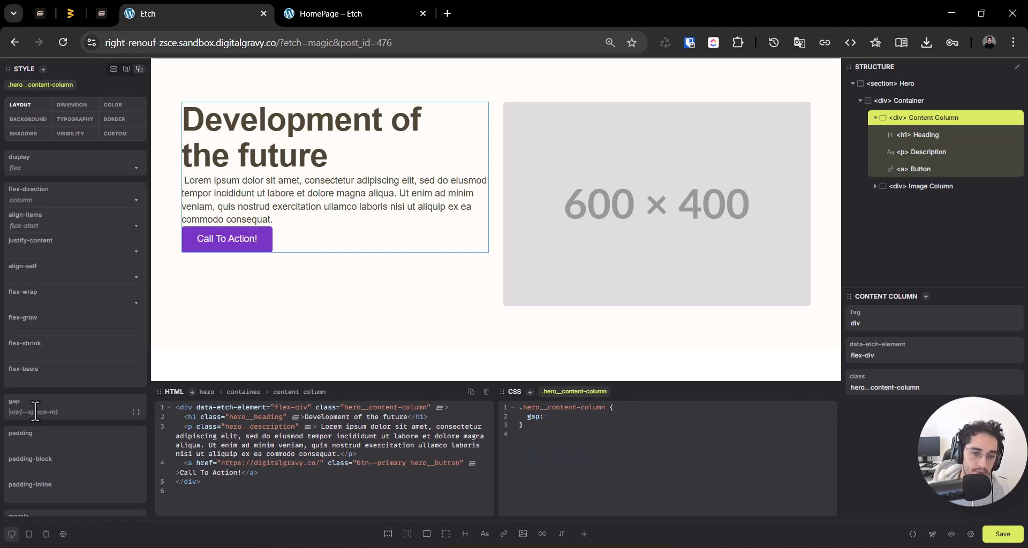
pyautogui.write('ar;')
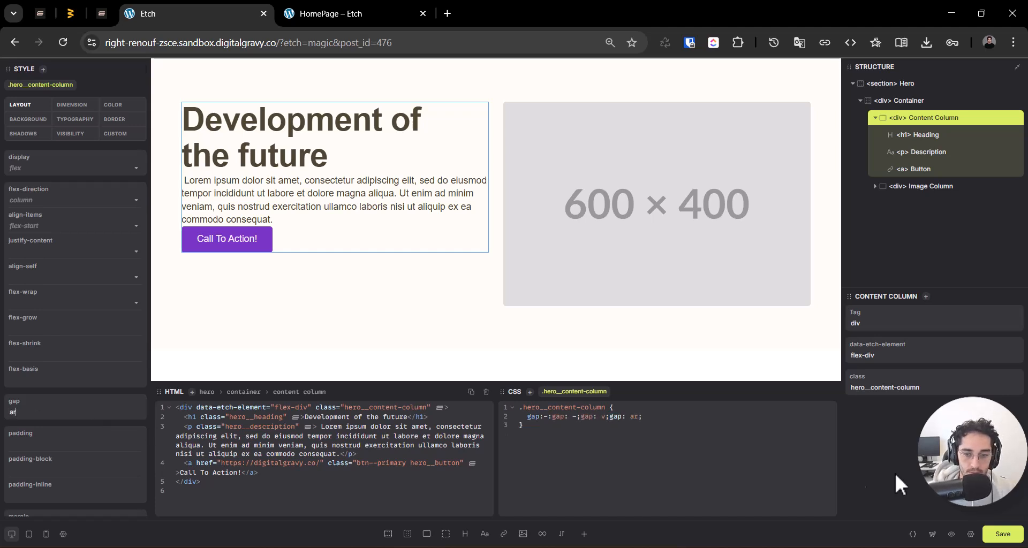
pyautogui.tripleClick(639, 420)
pyautogui.press('BackSpace')
pyautogui.press('Return')
pyautogui.click(643, 411)
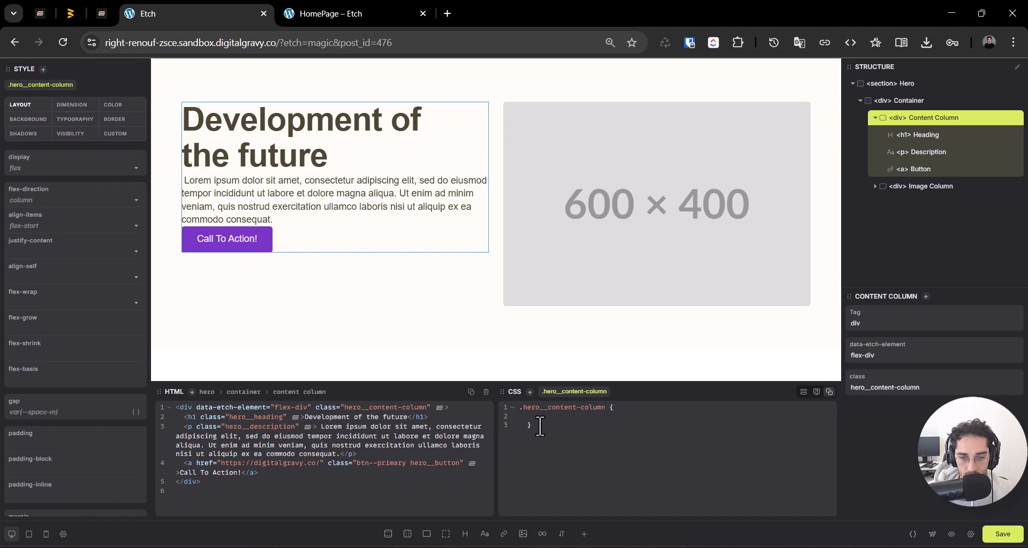
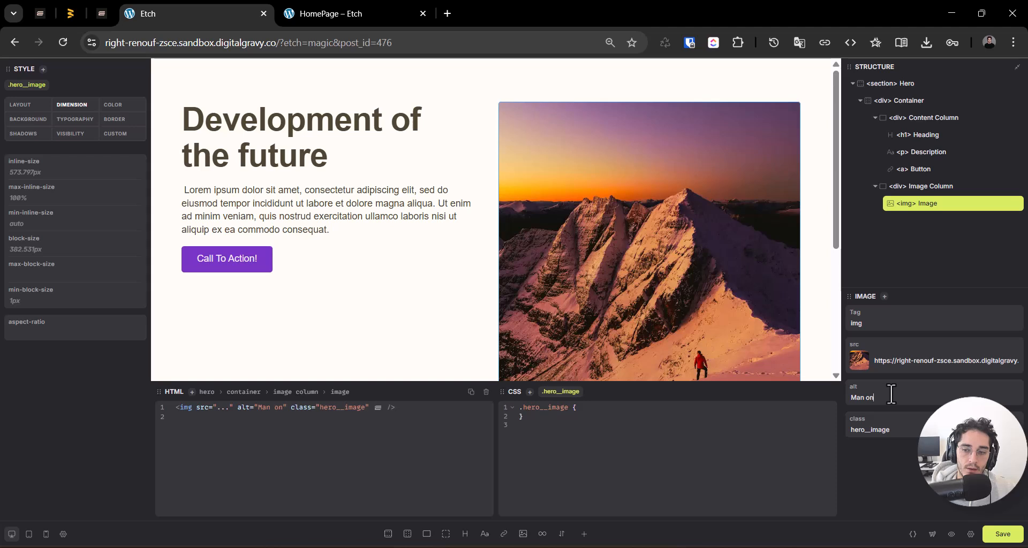
# Step: Complete the Hero image's alt text as "Man on the snow Mountain" and save the page
pyautogui.write('snow')
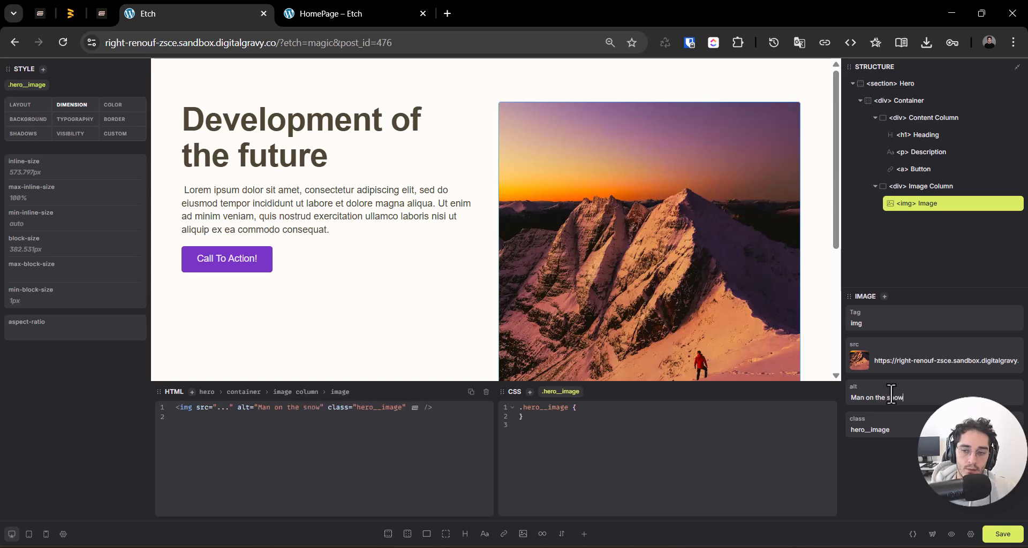
pyautogui.write(' Moauntain')
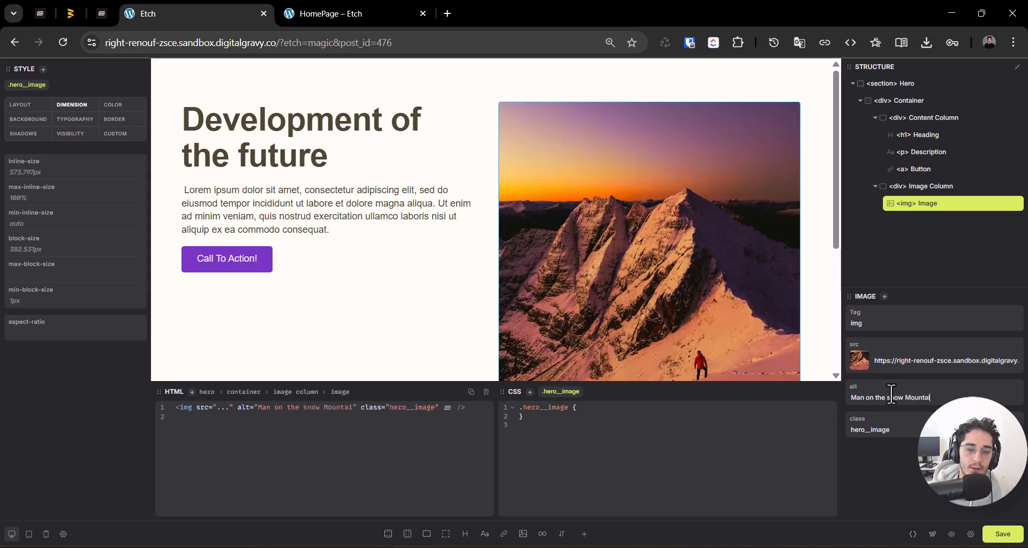
pyautogui.hotkey('ctrl', 's')
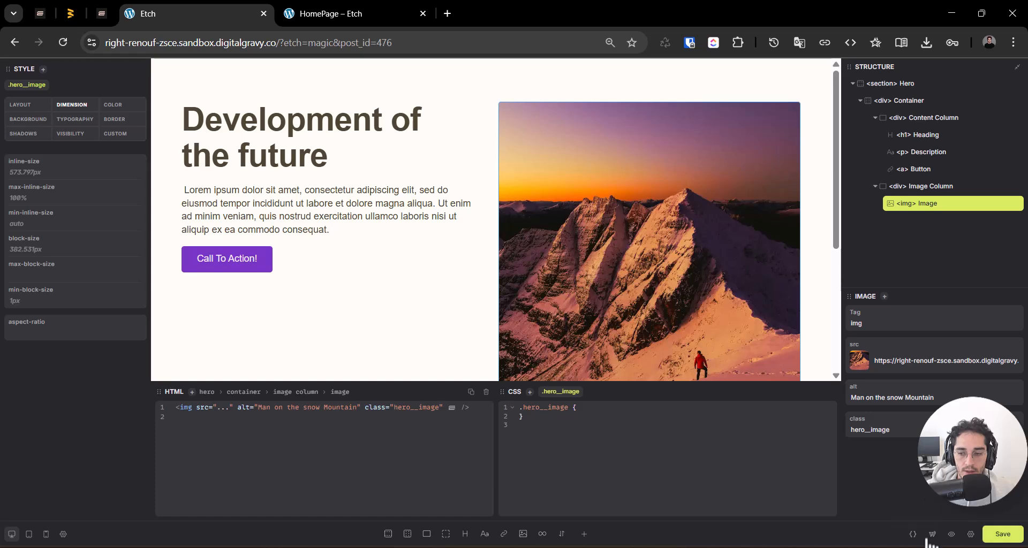
# Step: Review the published HomePage with its new Hero image and return to the Etch builder
pyautogui.click(951, 534)
pyautogui.click(582, 13)
pyautogui.scroll(-3, 464, 380)
pyautogui.scroll(3, 516, 477)
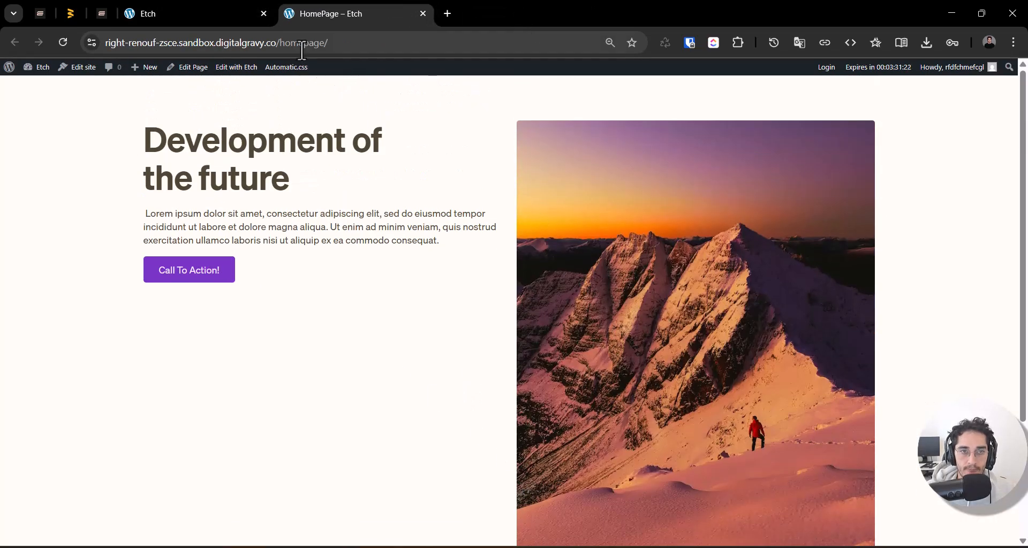
pyautogui.click(182, 13)
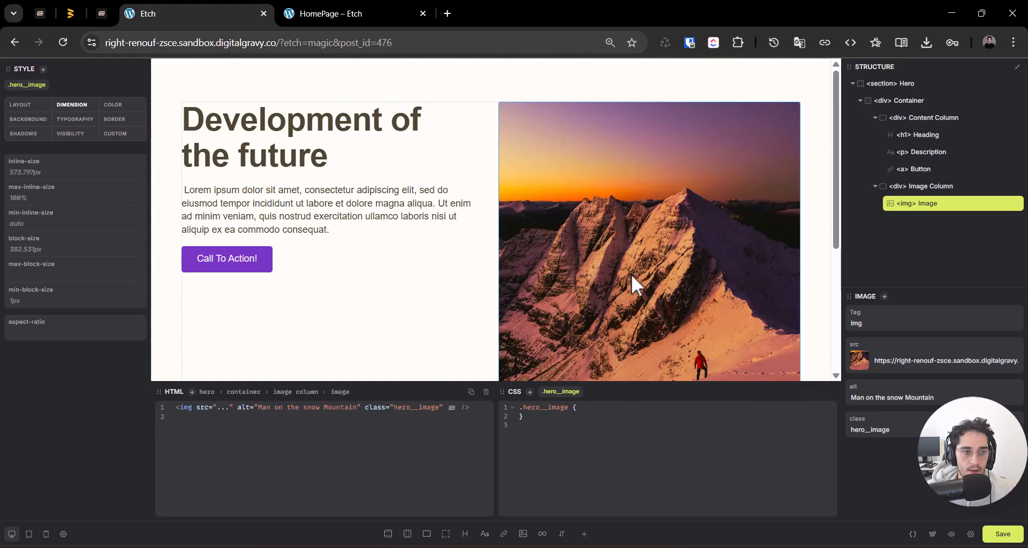
# Step: Try an inline-size of 400px on the Hero image and clear the value again
pyautogui.click(87, 179)
pyautogui.write('400px')
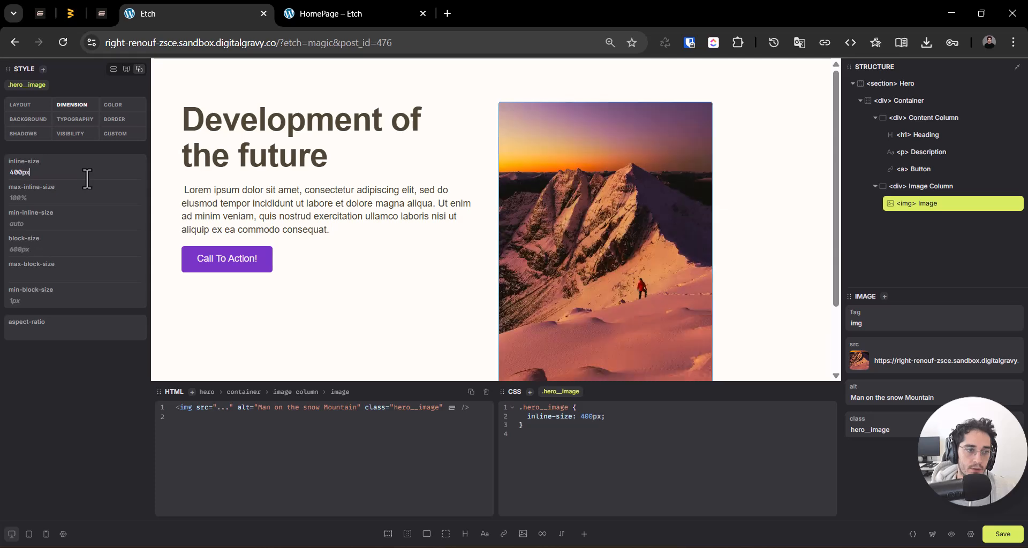
pyautogui.press('BackSpace')
pyautogui.press('BackSpace')
pyautogui.press('BackSpace')
pyautogui.press('BackSpace')
pyautogui.press('BackSpace')
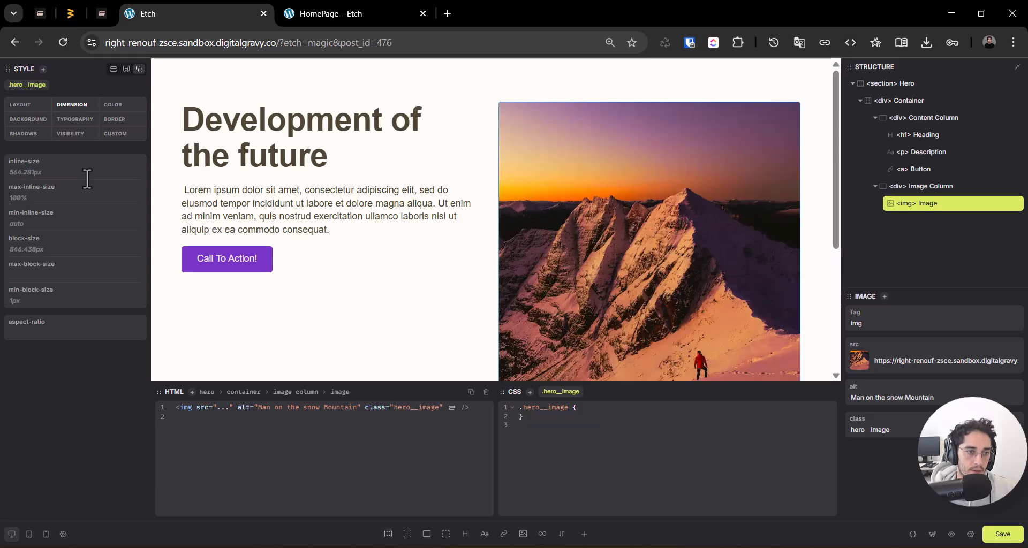
# Step: Set the Hero image's block-size to 500px and its inline-size to 100%
pyautogui.press('Tab')
pyautogui.press('Tab')
pyautogui.press('Tab')
pyautogui.write('500px')
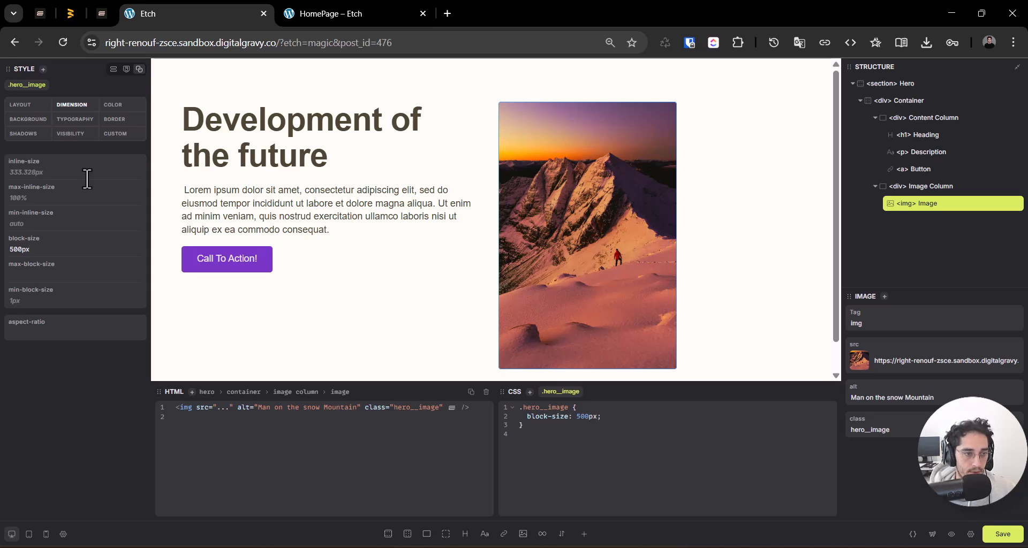
pyautogui.click(87, 178)
pyautogui.write('100%')
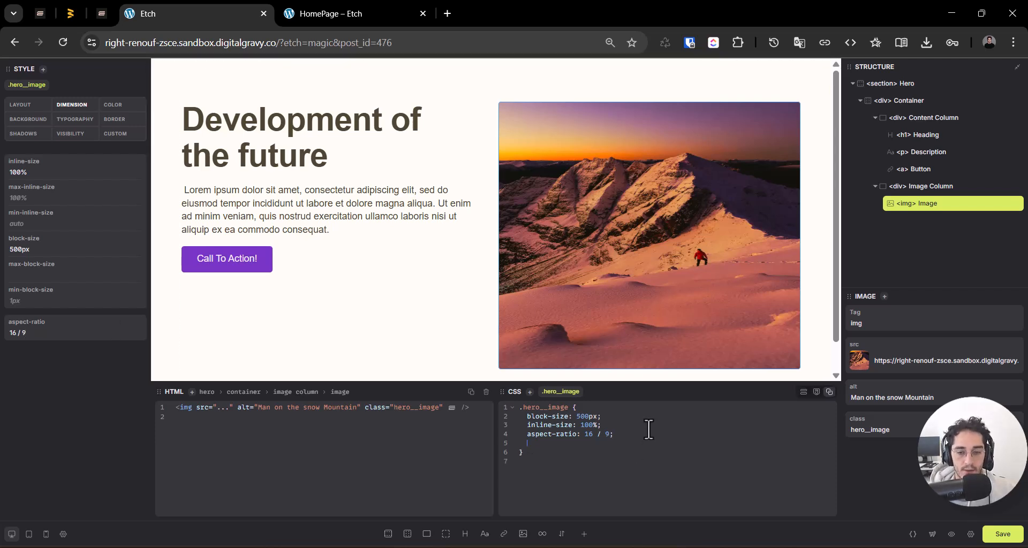
# Step: Add object-fit: cover to the Hero image's CSS code and set its border radius to 8px
pyautogui.write('hj')
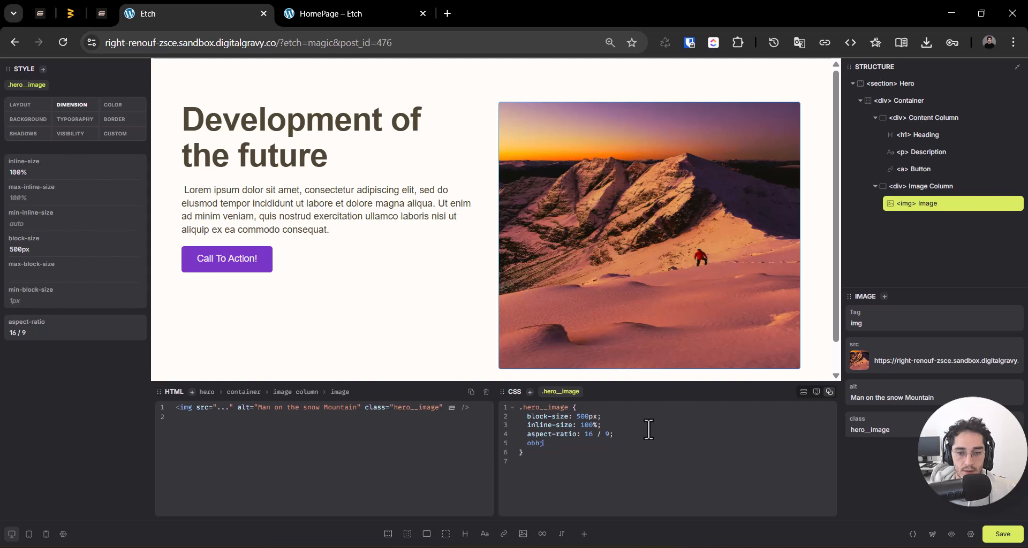
pyautogui.write('ject-fit: cover;')
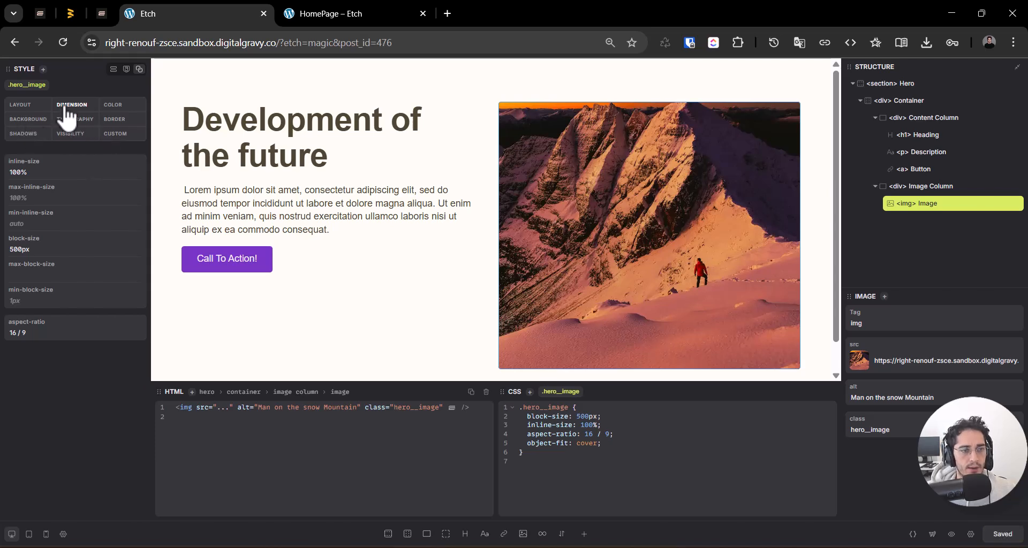
pyautogui.click(111, 133)
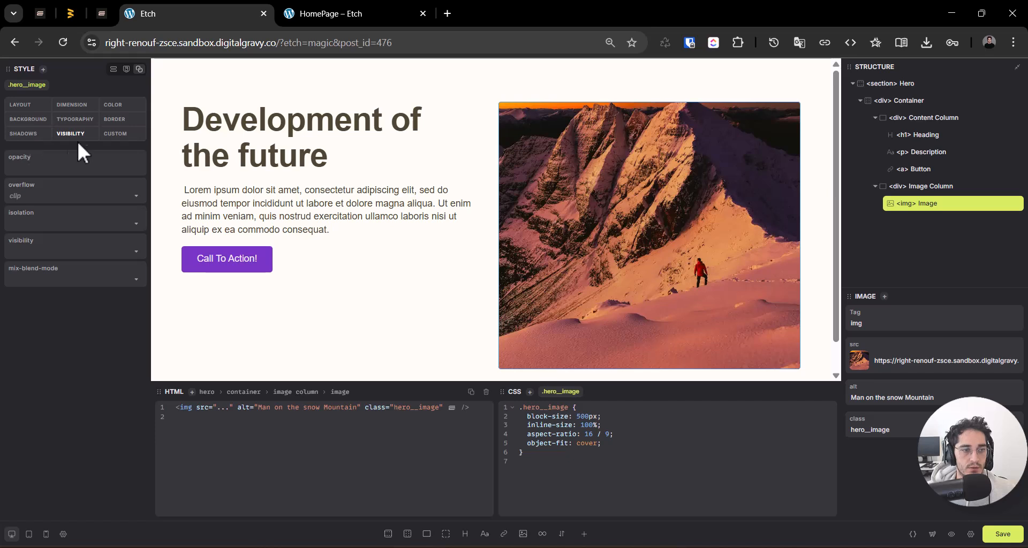
pyautogui.click(113, 134)
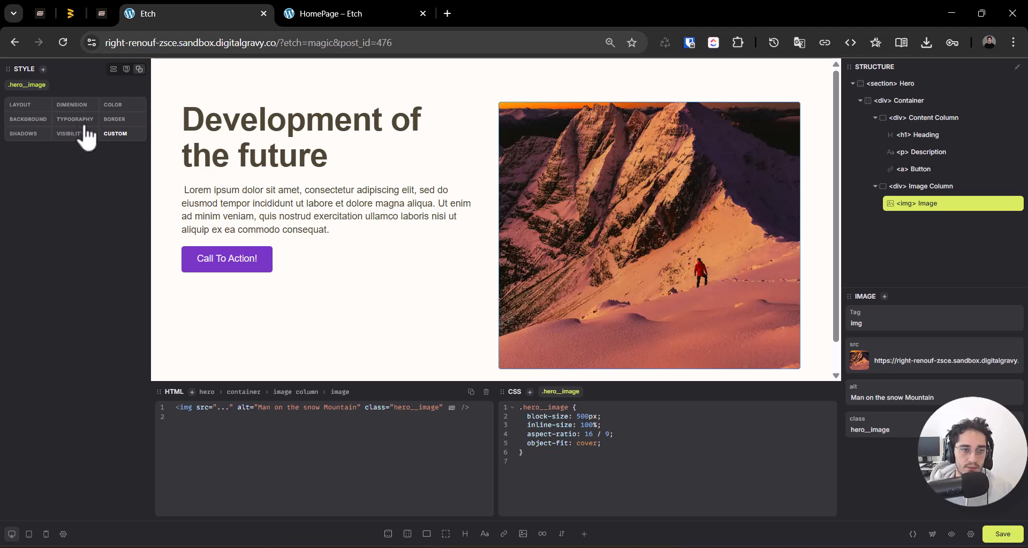
pyautogui.click(129, 120)
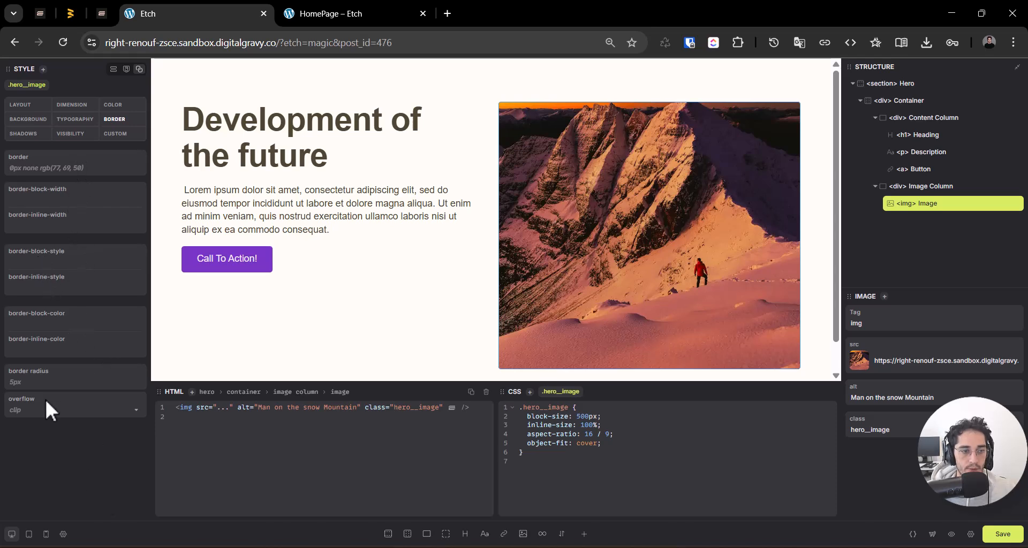
pyautogui.write('8px')
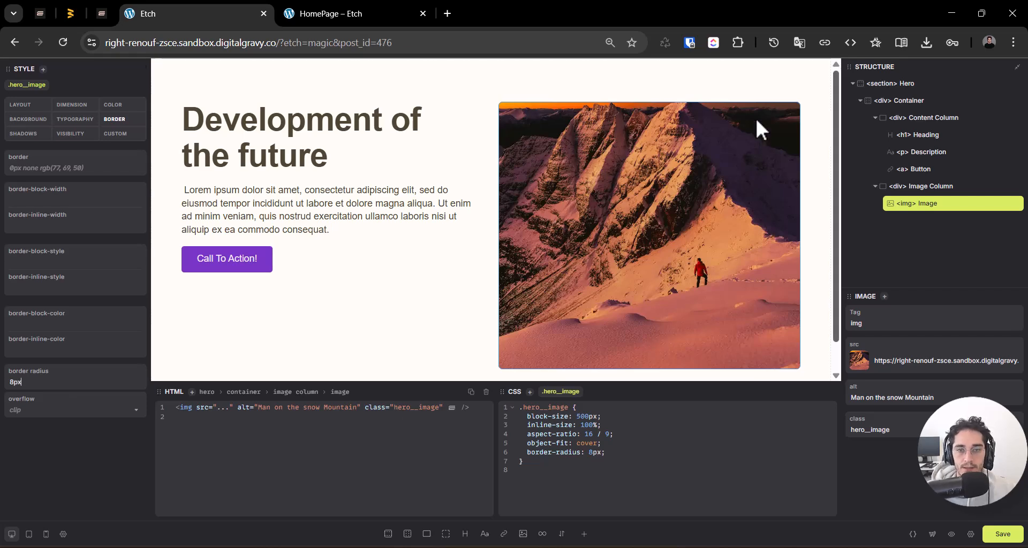
# Step: Try justify-content center and align-self flex-start on the Hero's Container, and revert them to flex-start and center
pyautogui.click(934, 119)
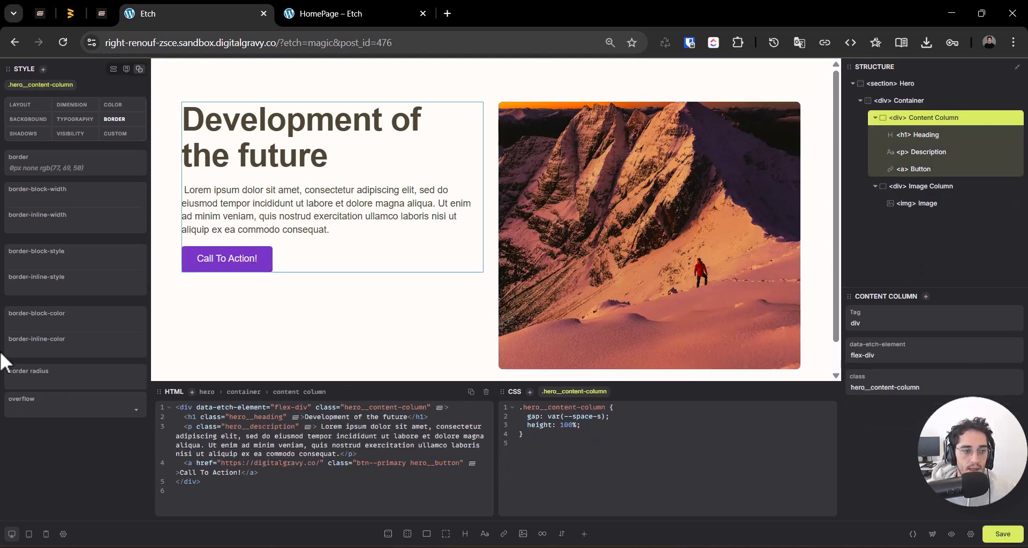
pyautogui.click(24, 106)
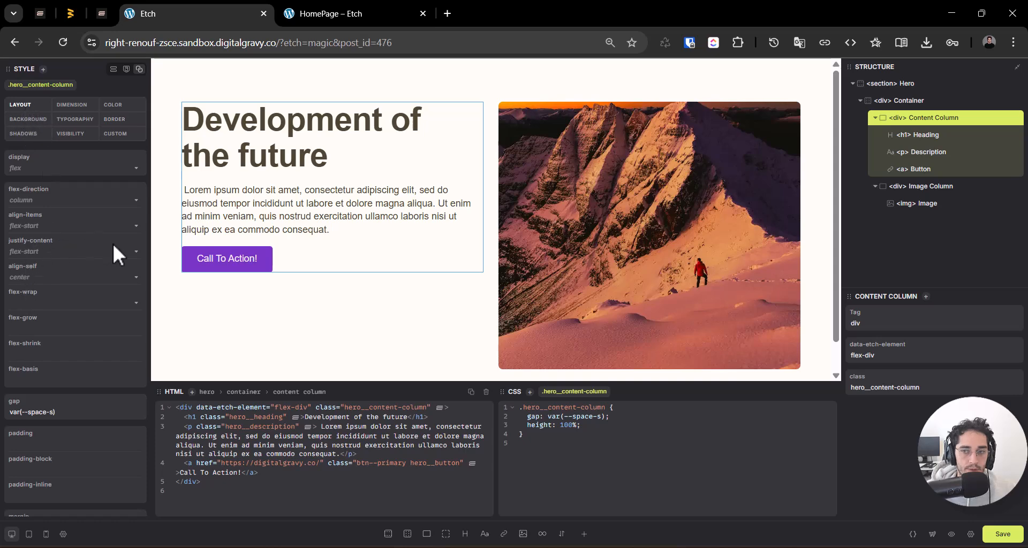
pyautogui.click(926, 102)
pyautogui.click(78, 252)
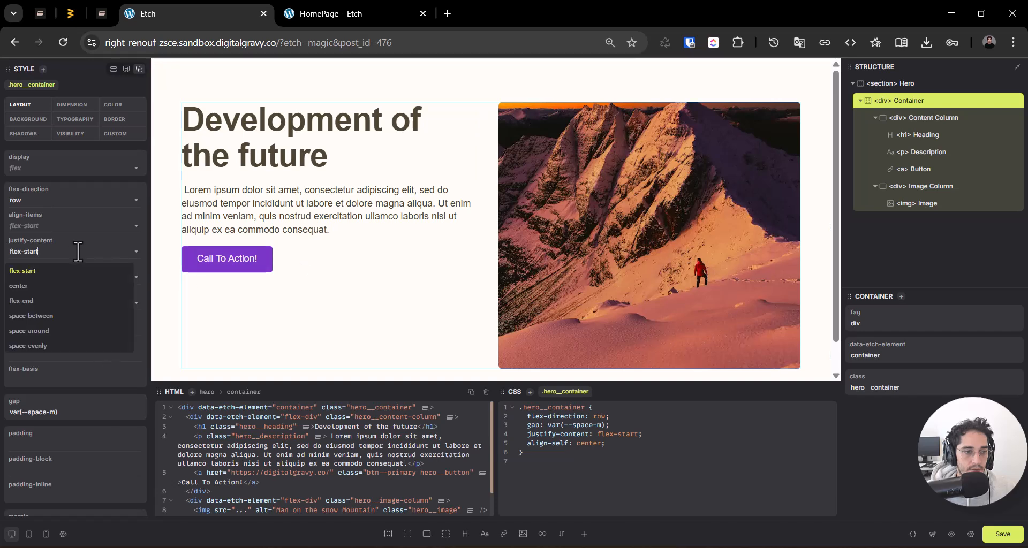
pyautogui.click(57, 290)
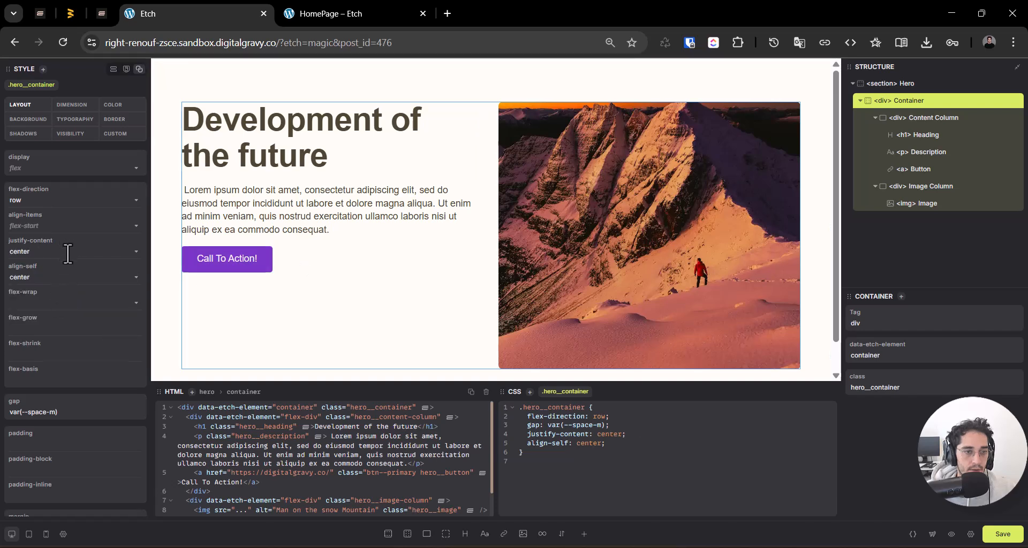
pyautogui.click(64, 277)
pyautogui.click(23, 312)
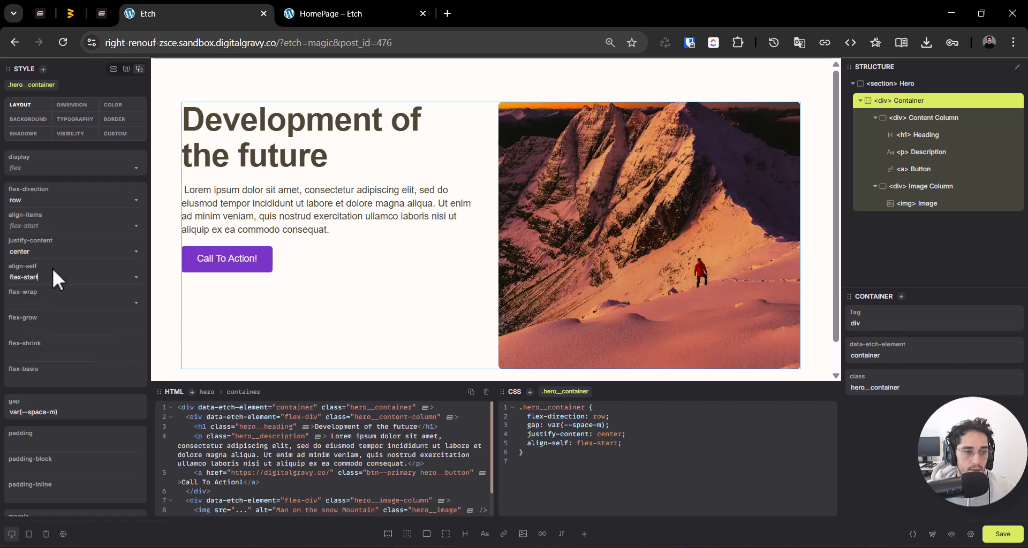
pyautogui.click(38, 253)
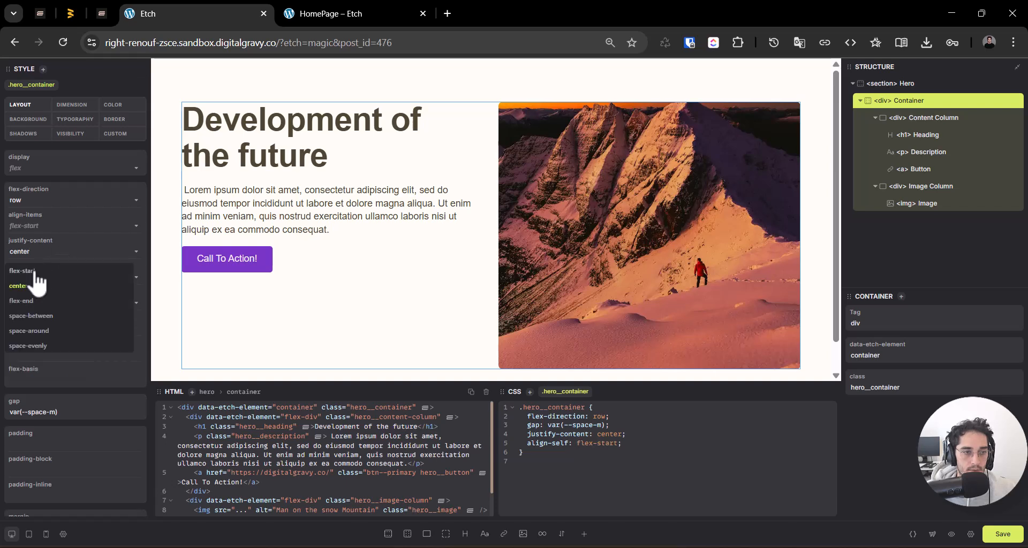
pyautogui.click(36, 269)
pyautogui.click(38, 277)
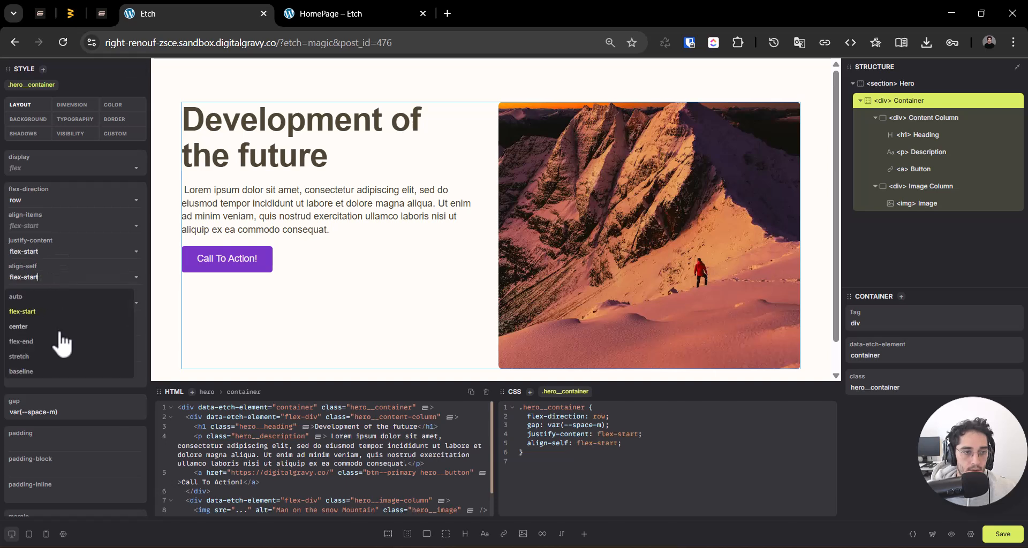
pyautogui.click(50, 327)
# Step: Set align-items to center on the Hero's Container, remove its align-self value, and save the page
pyautogui.click(47, 229)
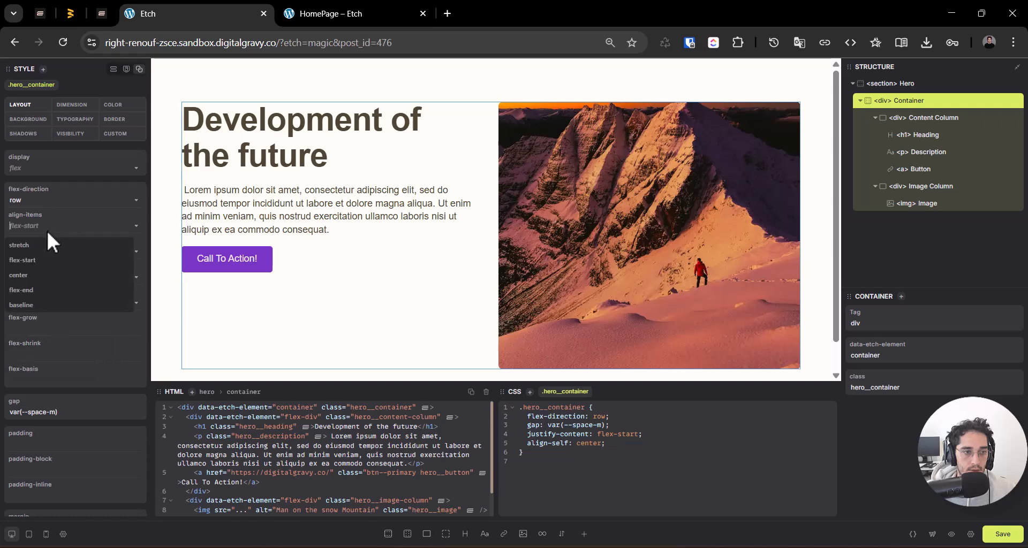
pyautogui.click(31, 275)
pyautogui.click(34, 276)
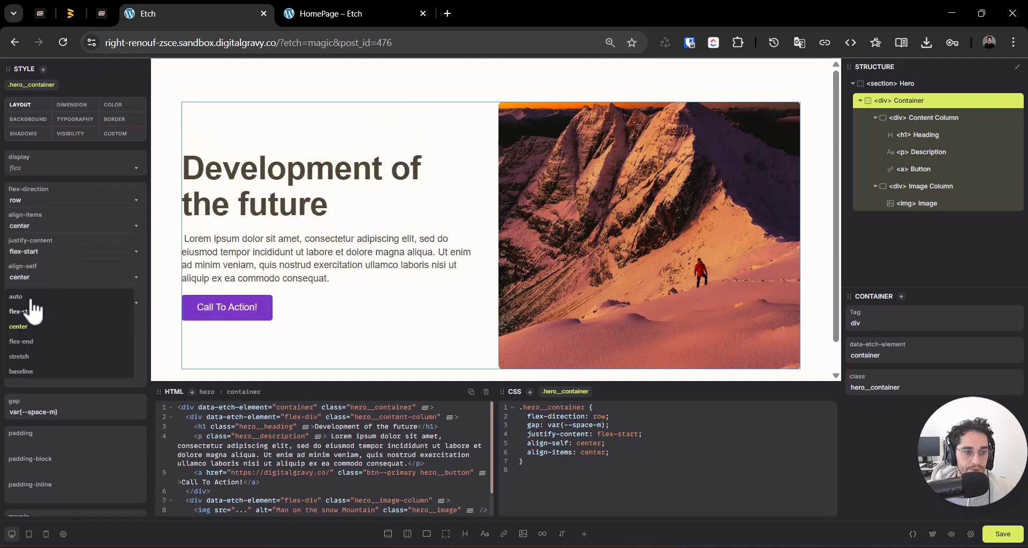
pyautogui.click(34, 292)
pyautogui.press('BackSpace')
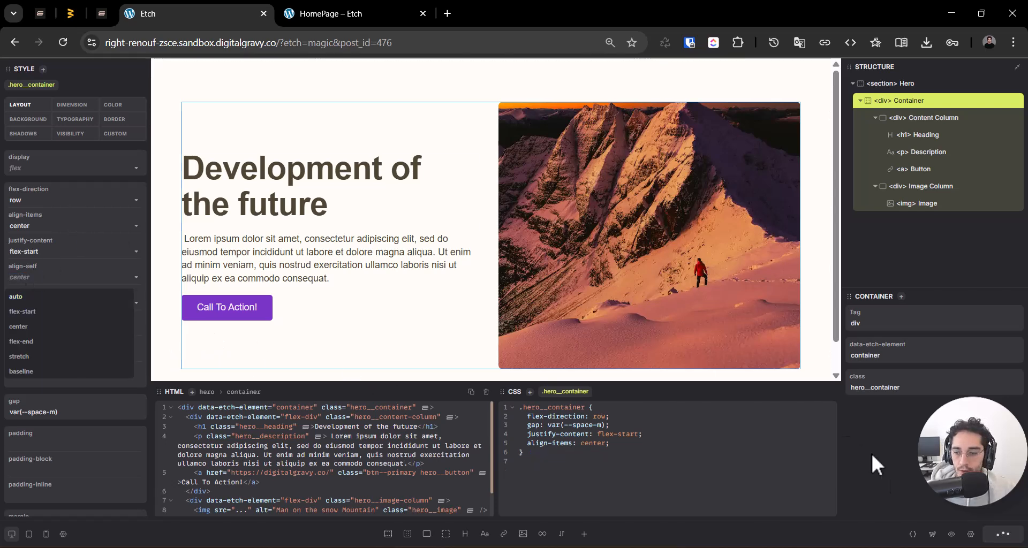
pyautogui.click(608, 444)
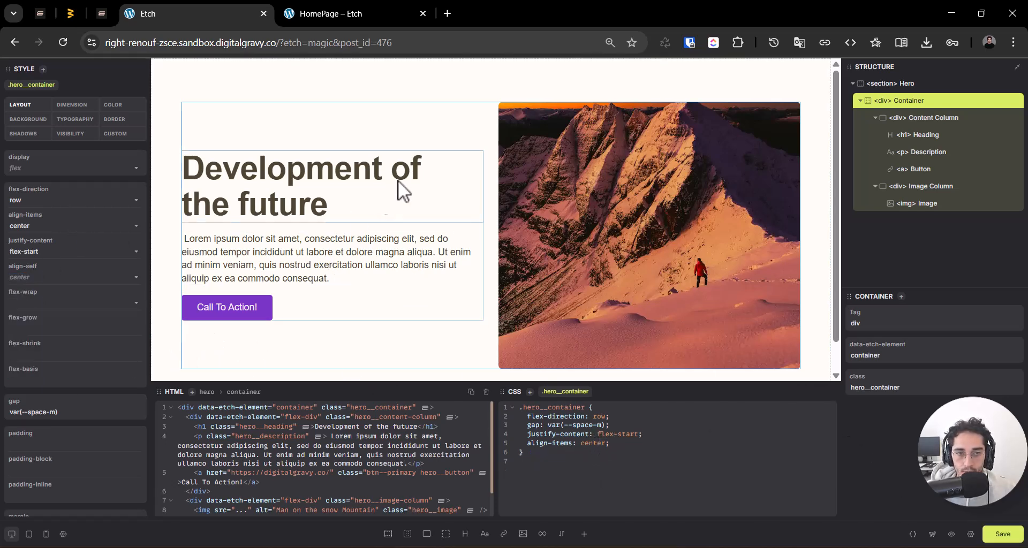
# Step: Switch to the HomePage front end and check how the Hero section's centered layout renders
pyautogui.hotkey('ctrl', 'Tab')
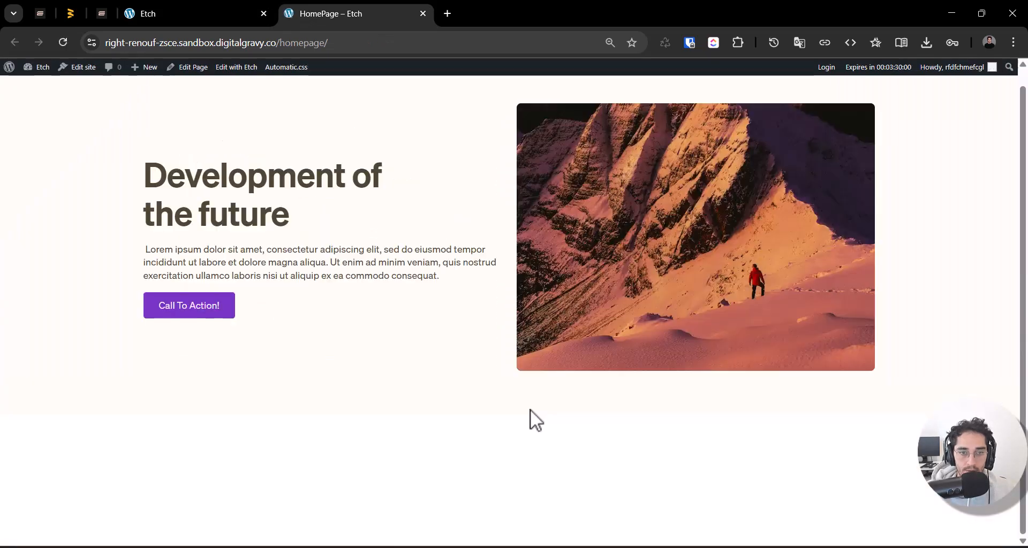
pyautogui.tripleClick(371, 287)
pyautogui.click(447, 403)
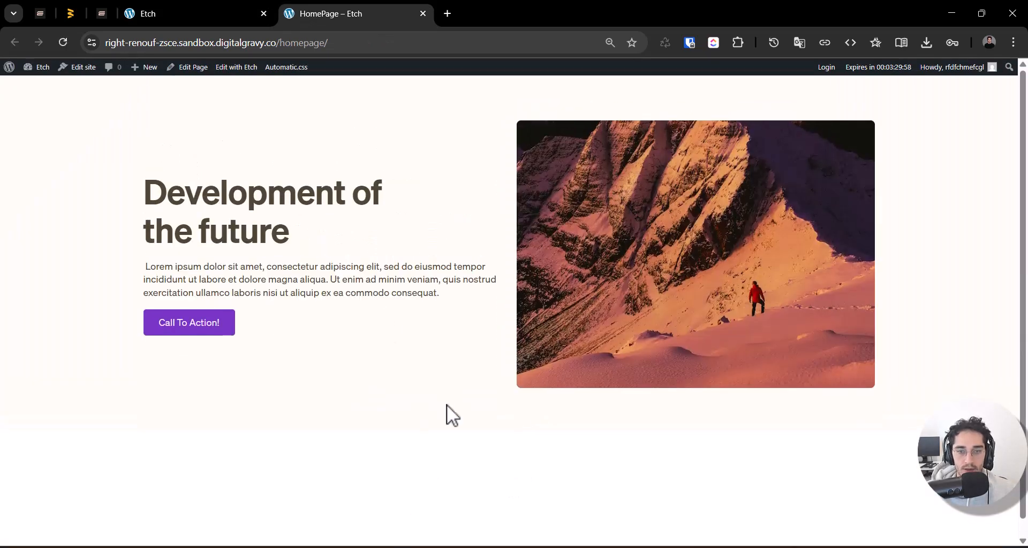
pyautogui.rightClick(416, 484)
pyautogui.click(385, 483)
pyautogui.rightClick(385, 465)
pyautogui.click(413, 474)
pyautogui.hotkey('ctrl', 'shift', 'Tab')
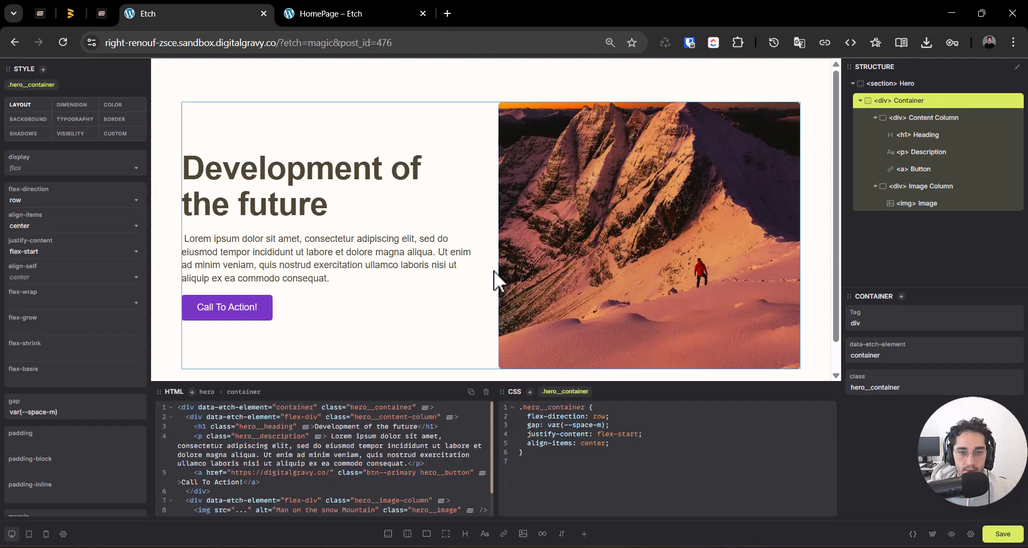
# Step: Set the Hero Container's gap to var(--space-xl) in its CSS code, save, and check the spacing on the HomePage
pyautogui.click(913, 117)
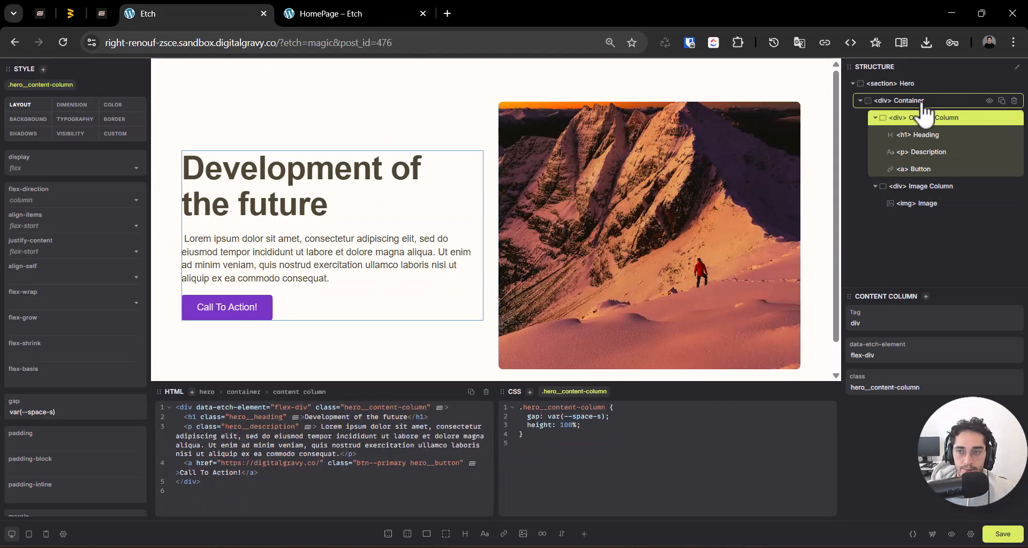
pyautogui.click(921, 102)
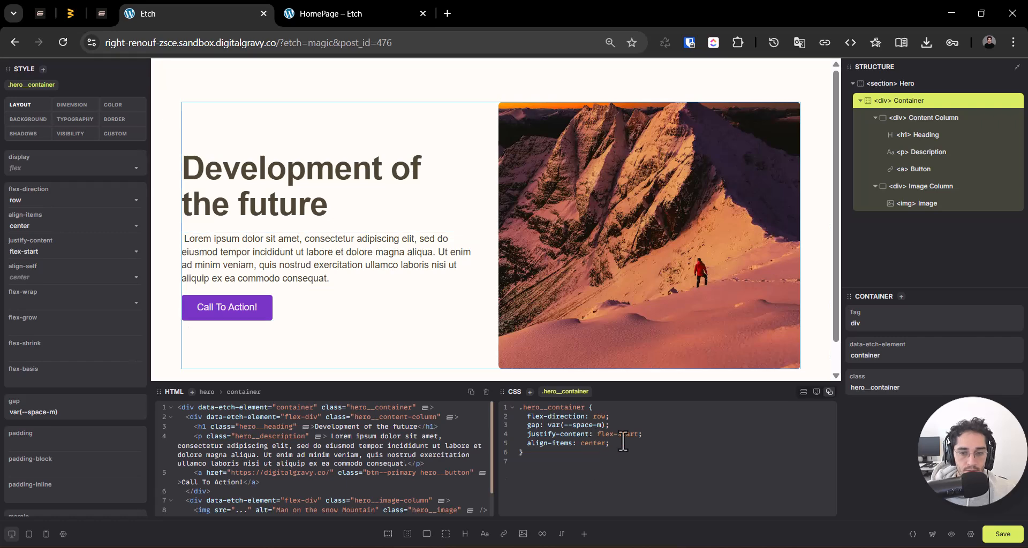
pyautogui.write('l')
pyautogui.hotkey('ctrl', 'Tab')
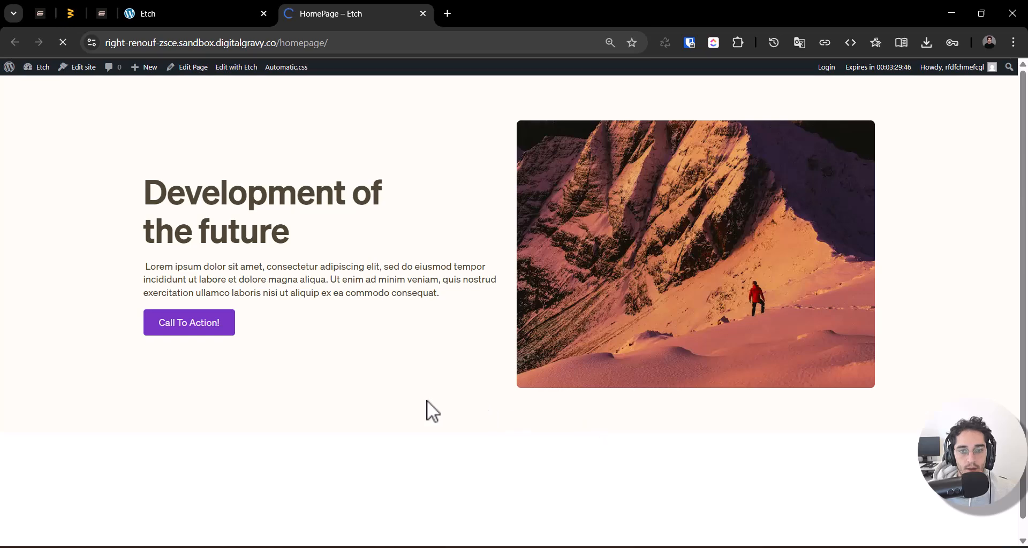
pyautogui.hotkey('ctrl', 'shift', 'Tab')
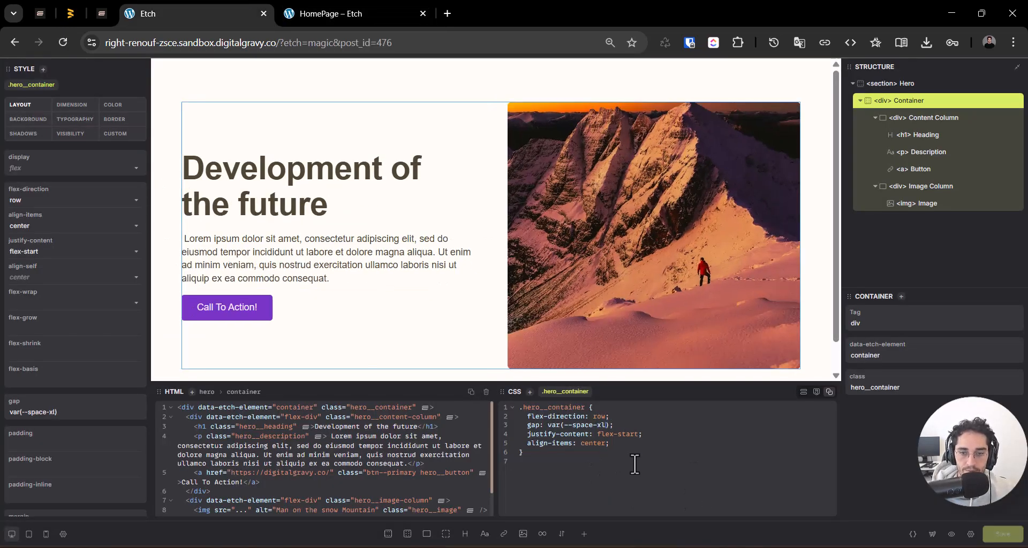
pyautogui.hotkey('ctrl', 'Tab')
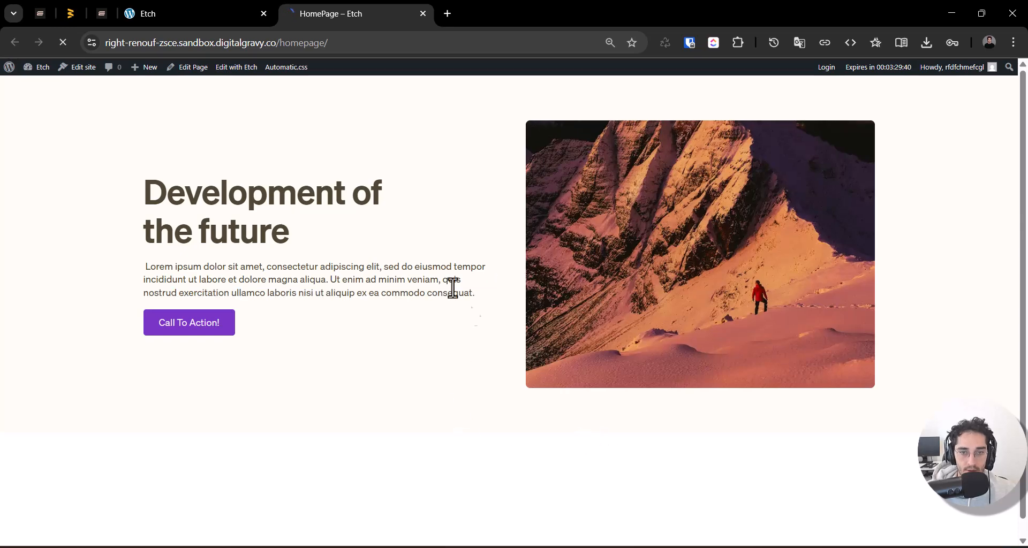
pyautogui.tripleClick(445, 274)
pyautogui.hotkey('ctrl', 'shift', 'Tab')
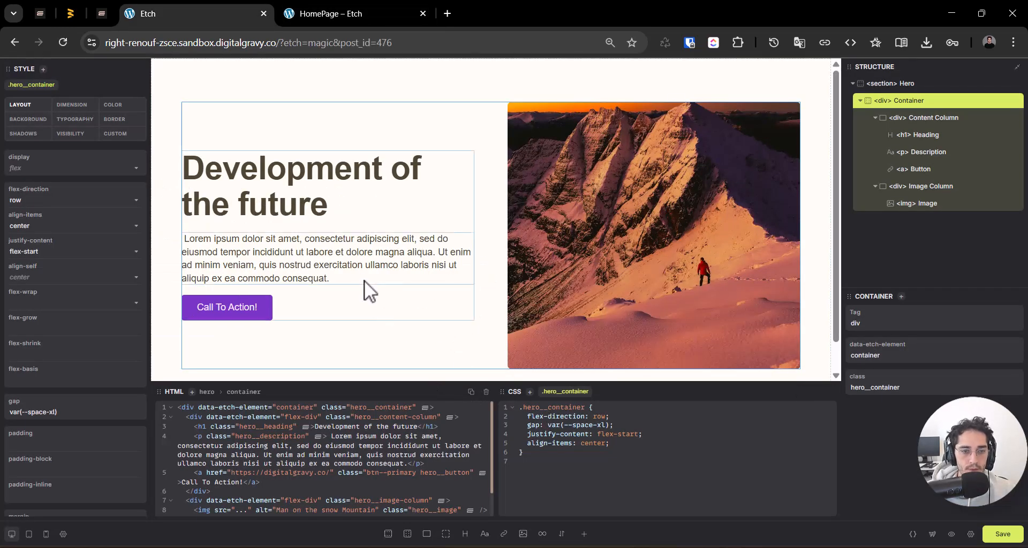
# Step: Set text-wrap to balance in the typography properties of the Hero's Description
pyautogui.click(208, 265)
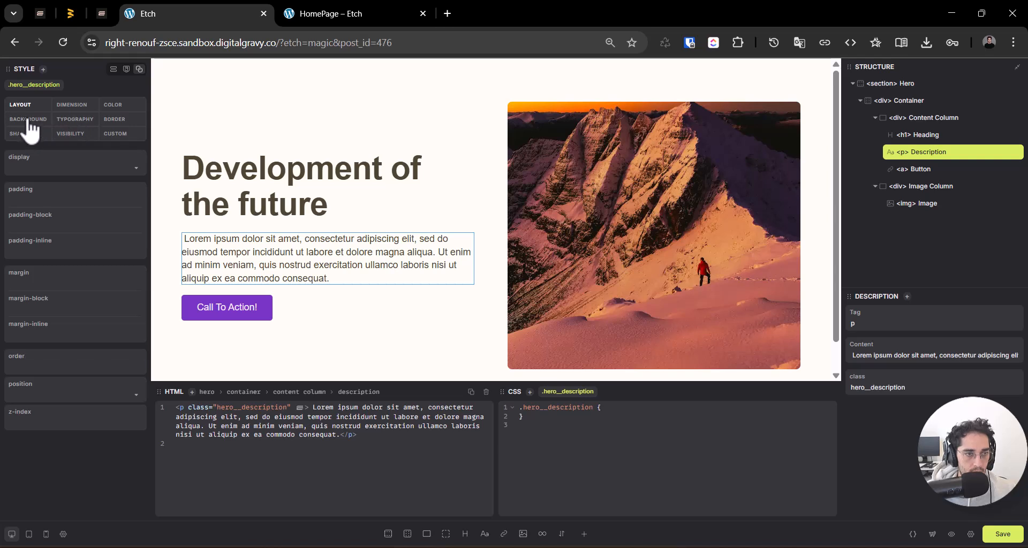
pyautogui.click(81, 105)
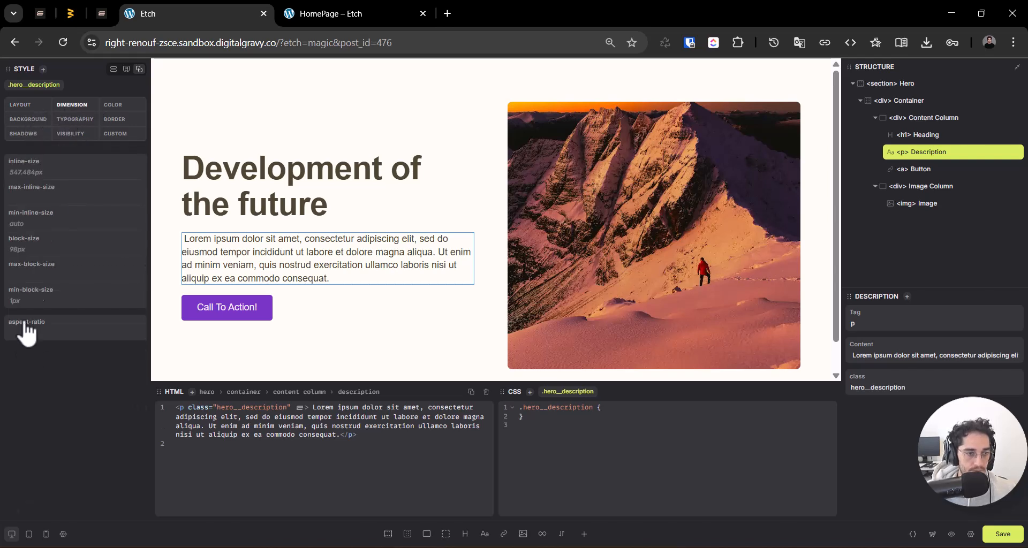
pyautogui.click(71, 119)
pyautogui.click(57, 391)
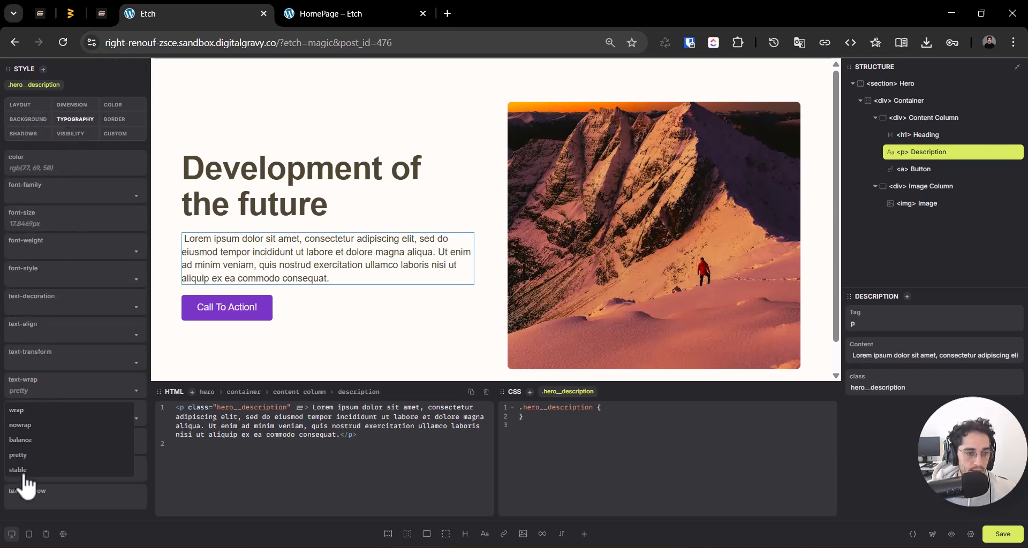
pyautogui.click(24, 440)
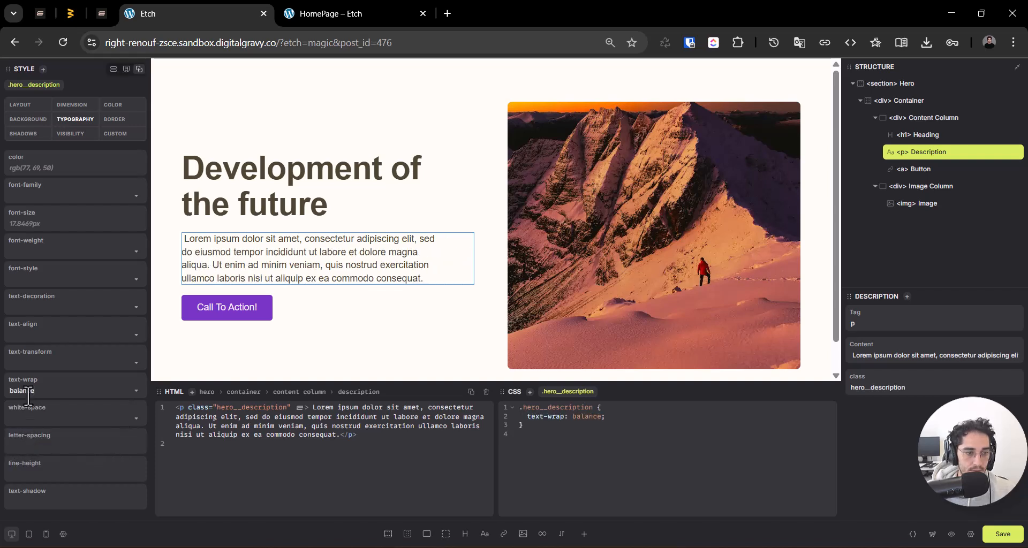
# Step: Try wrap, pretty and stable as the Description's text-wrap value, and return it to balance
pyautogui.click(134, 389)
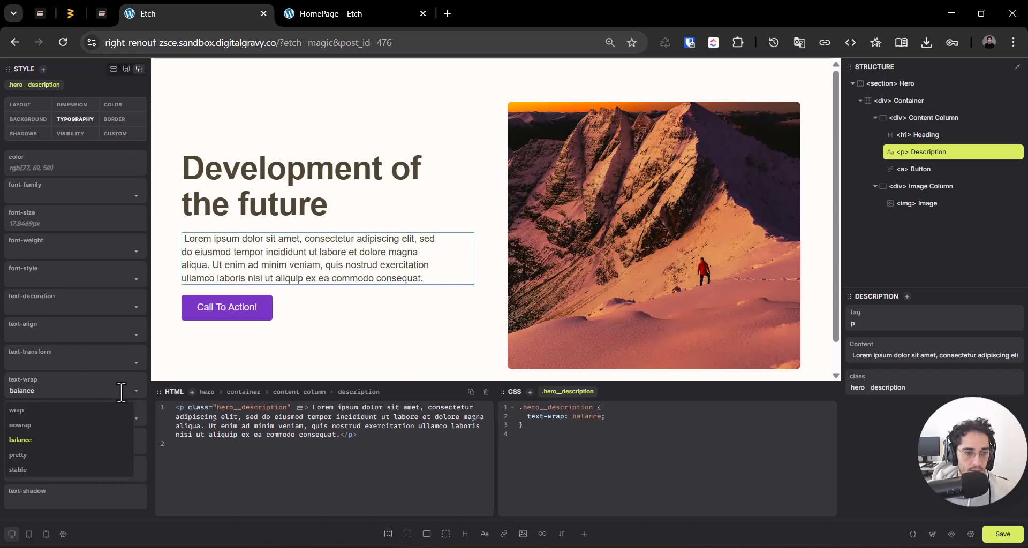
pyautogui.click(59, 411)
pyautogui.click(133, 389)
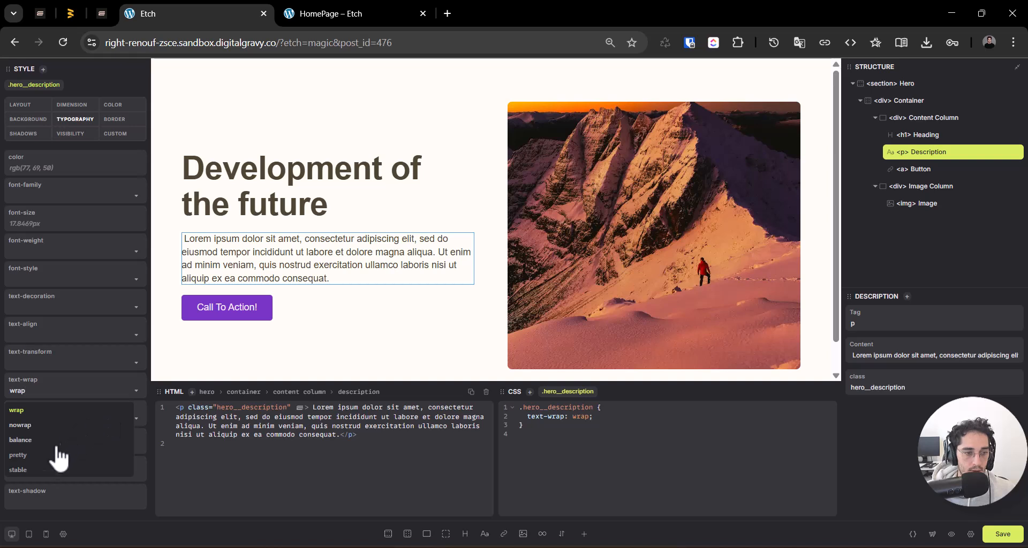
pyautogui.click(46, 457)
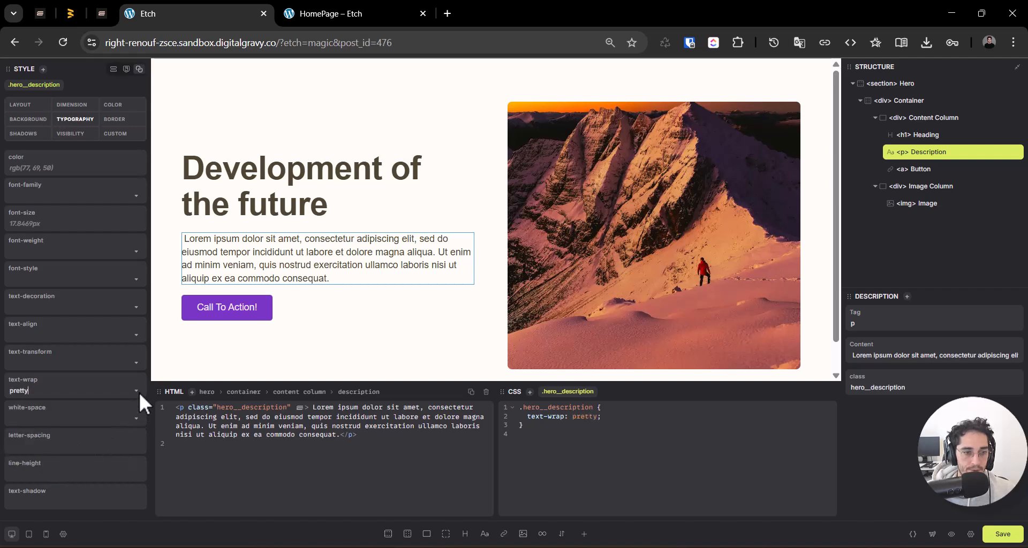
pyautogui.click(134, 389)
pyautogui.click(33, 474)
pyautogui.click(136, 390)
pyautogui.click(33, 440)
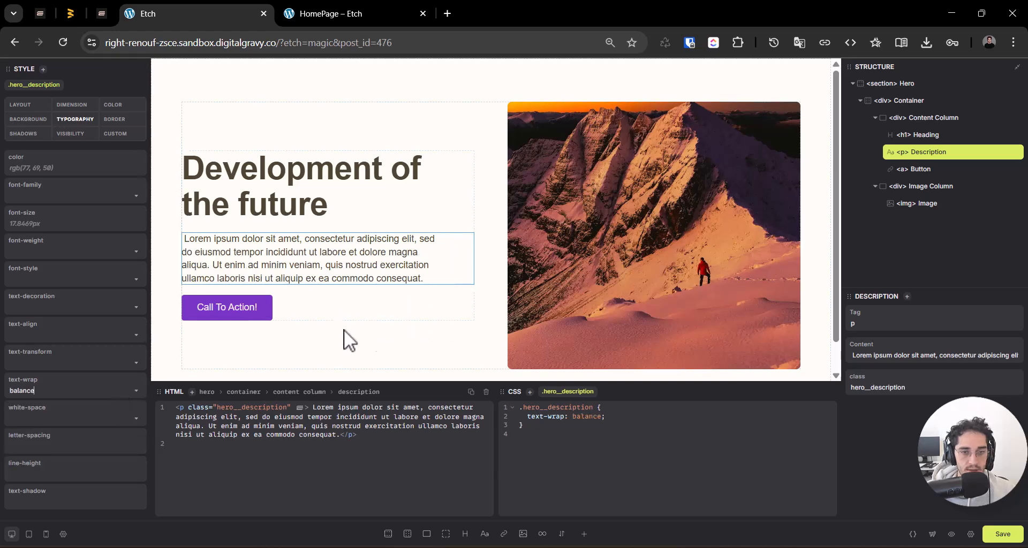
# Step: Check how the Description text wraps on the HomePage front end, and return to the builder
pyautogui.hotkey('ctrl', 'Tab')
pyautogui.tripleClick(402, 271)
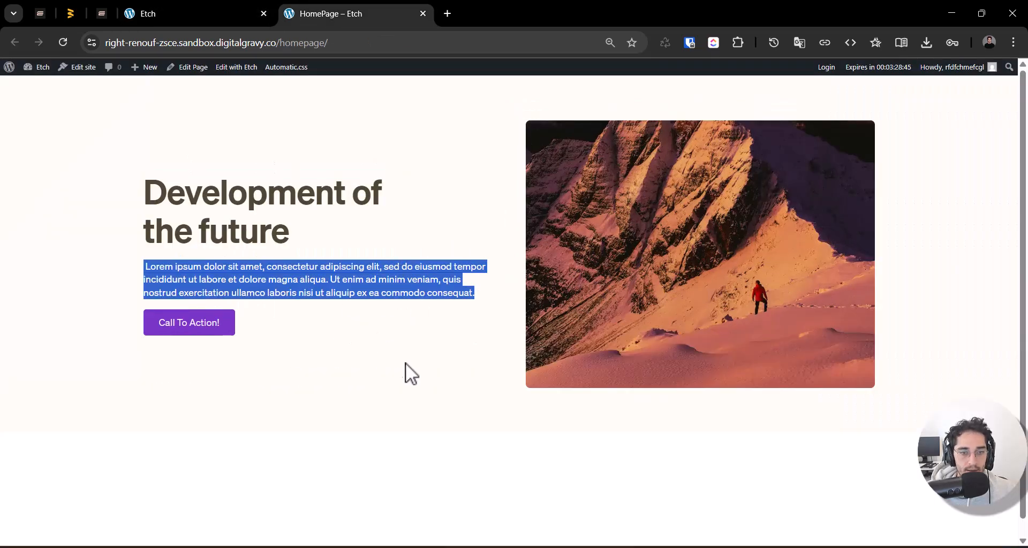
pyautogui.click(342, 434)
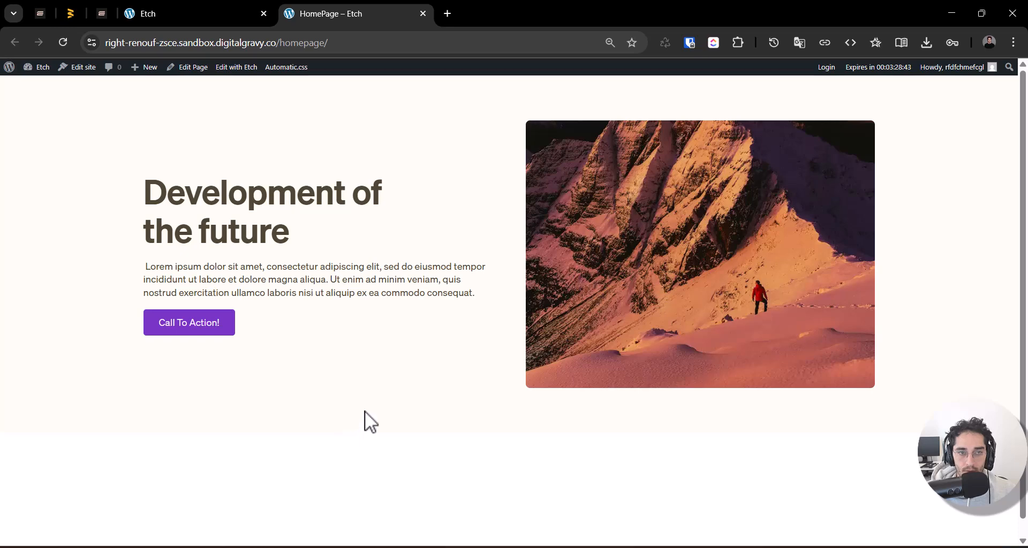
pyautogui.hotkey('ctrl', 'shift', 'Tab')
# Step: Set the Hero Heading's text color to var(--color-primary) in its typography properties
pyautogui.click(420, 214)
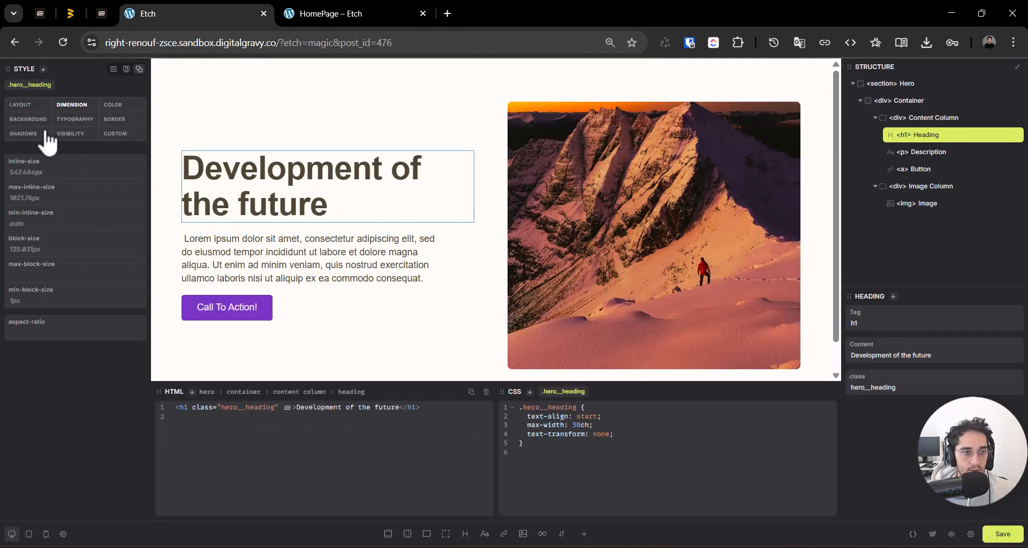
pyautogui.click(86, 121)
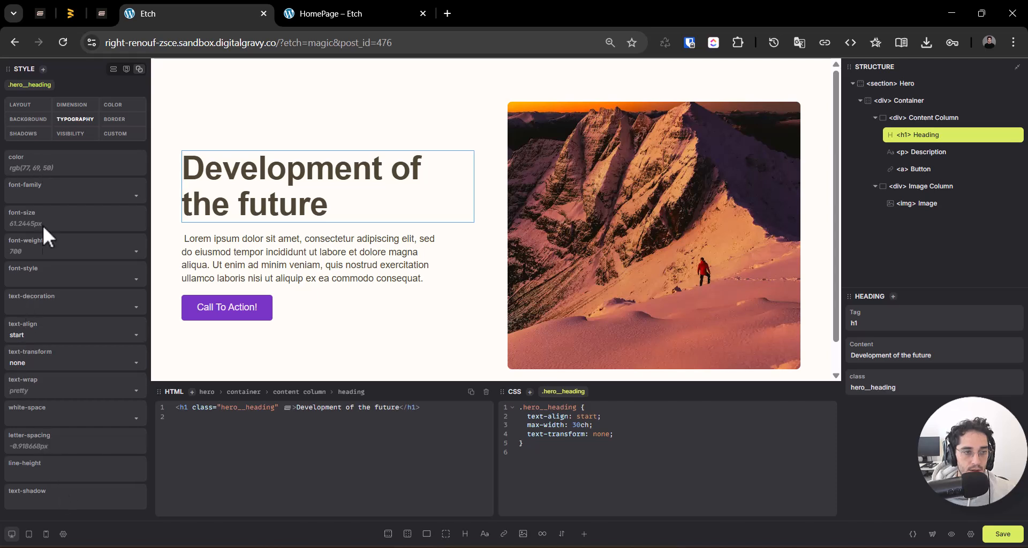
pyautogui.click(141, 168)
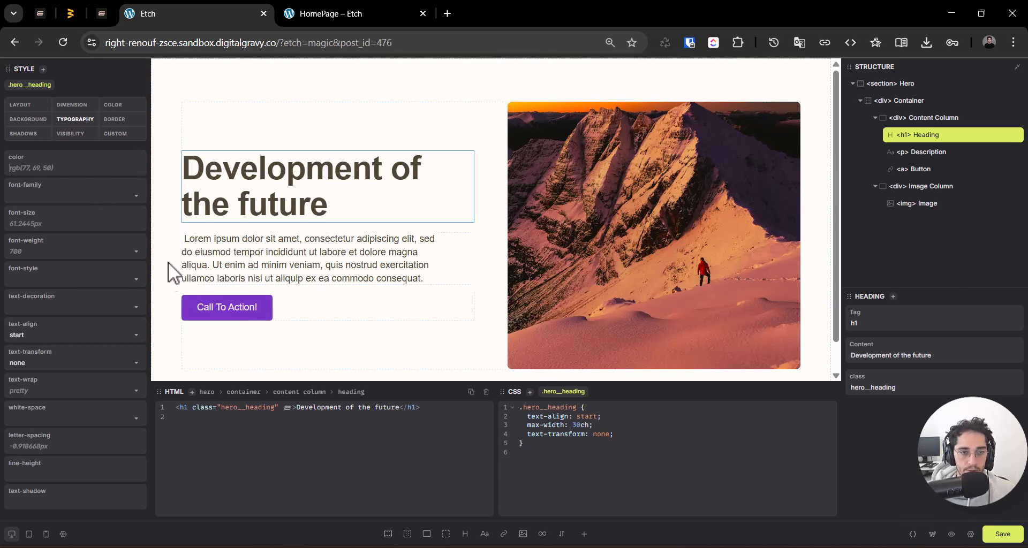
pyautogui.write('--color-rprimary')
pyautogui.press('Return')
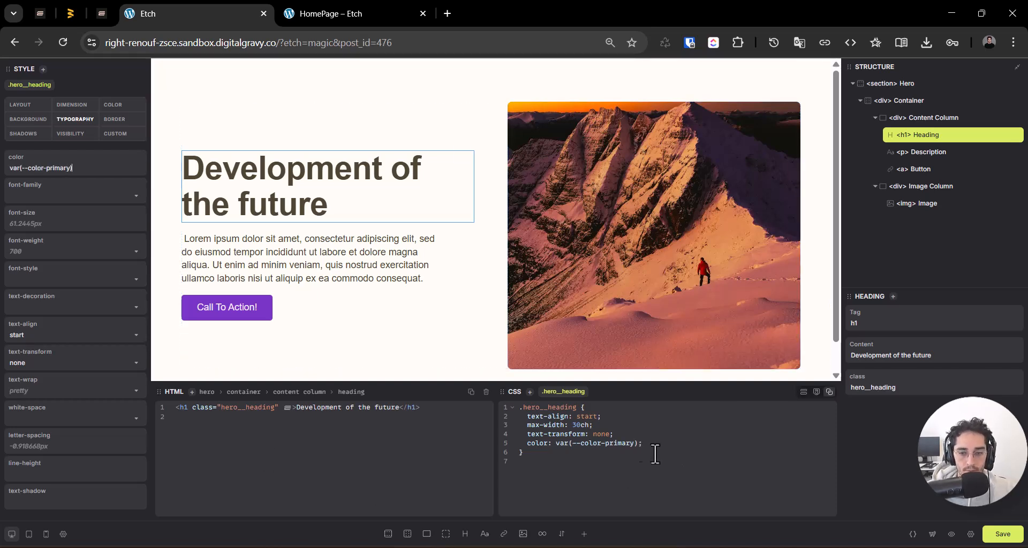
# Step: Correct the Heading's color variable to var(--primary) and save the page
pyautogui.click(46, 167)
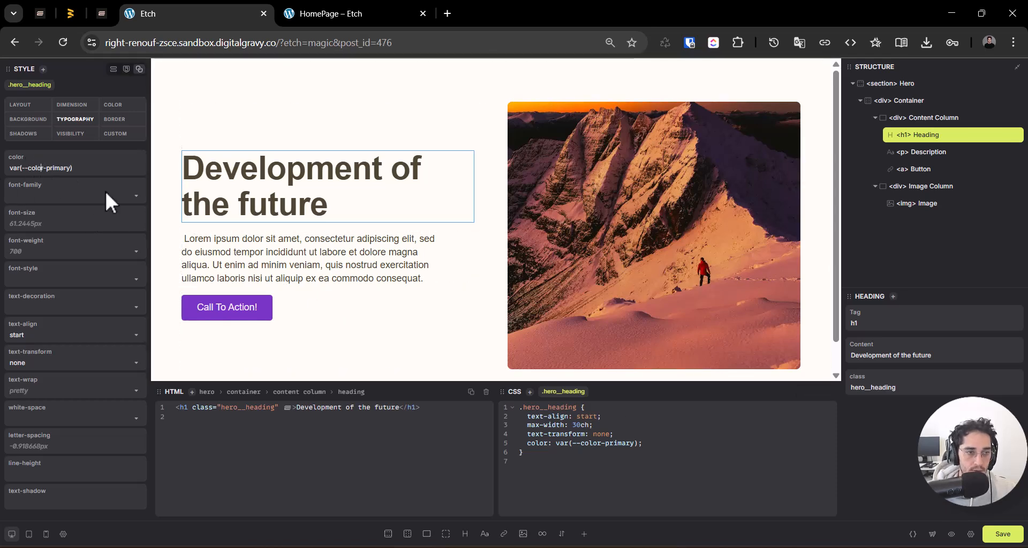
pyautogui.press('BackSpace')
pyautogui.press('BackSpace')
pyautogui.press('BackSpace')
pyautogui.press('BackSpace')
pyautogui.press('BackSpace')
pyautogui.press('BackSpace')
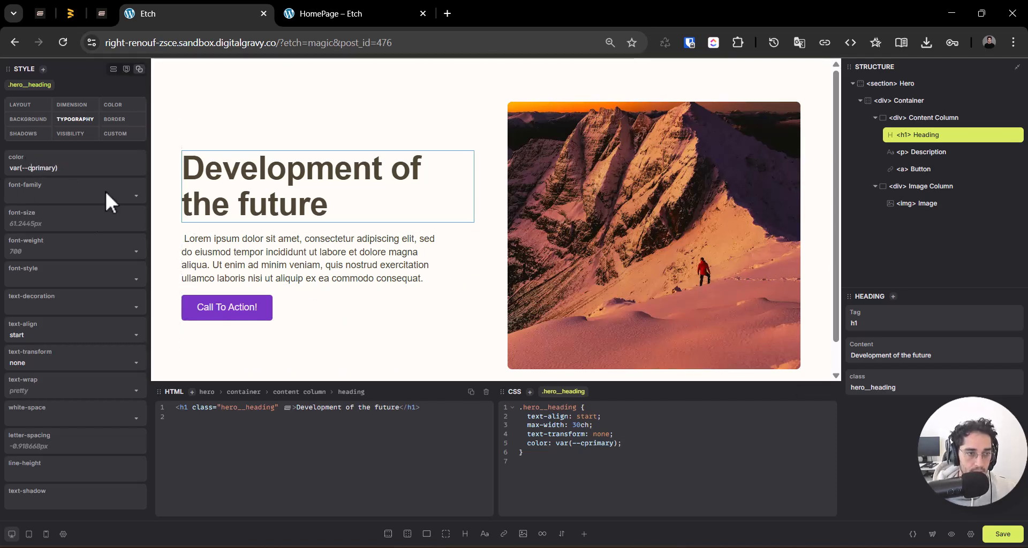
pyautogui.hotkey('ctrl', 's')
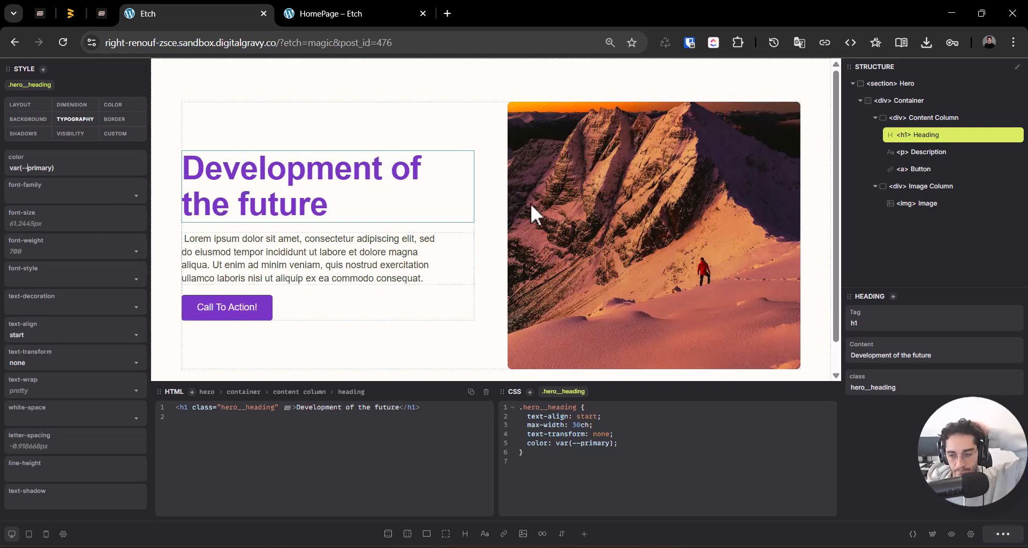
# Step: Check the Heading's new color and the Description on the HomePage front end
pyautogui.click(323, 2)
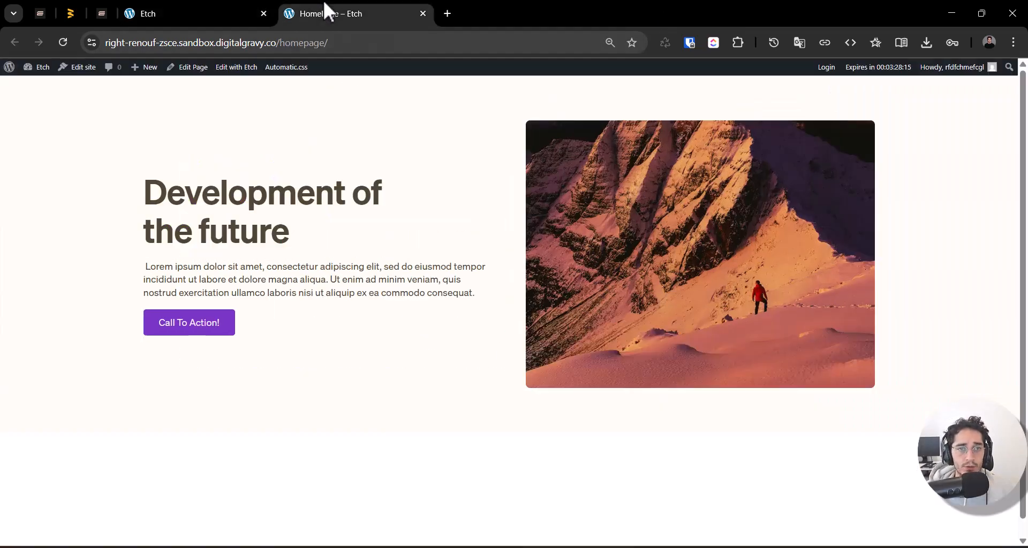
pyautogui.tripleClick(304, 262)
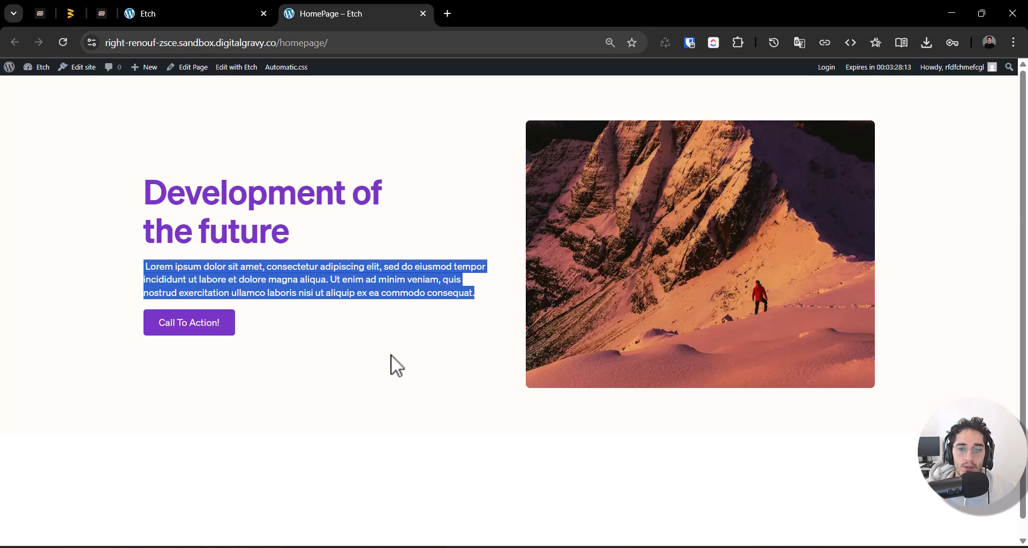
pyautogui.scroll(-1, 397, 358)
pyautogui.scroll(1, 403, 370)
pyautogui.click(278, 233)
# Step: Open the browser's developer tools on the HomePage, turn off device emulation, and shrink the tools pane to widen the page
pyautogui.rightClick(482, 461)
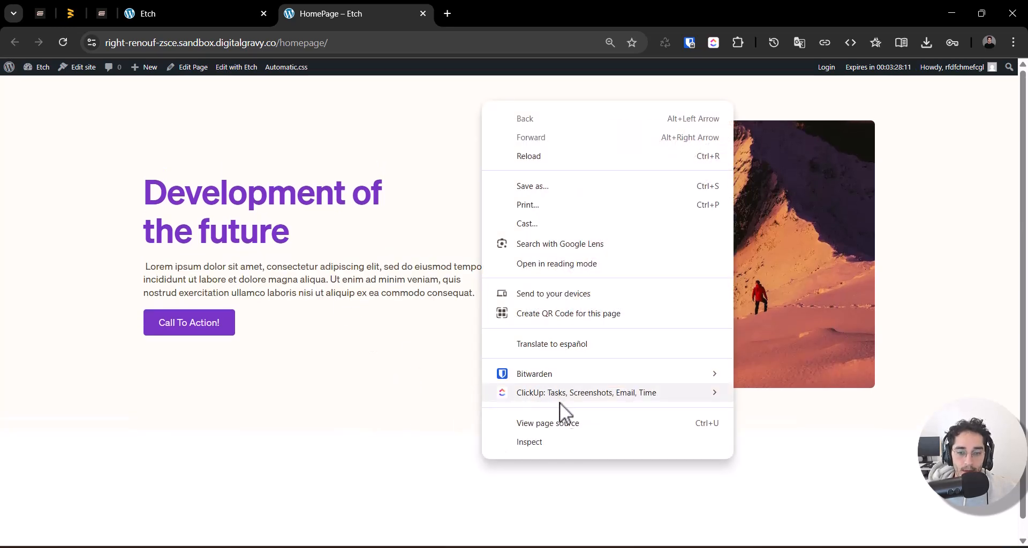
pyautogui.click(563, 440)
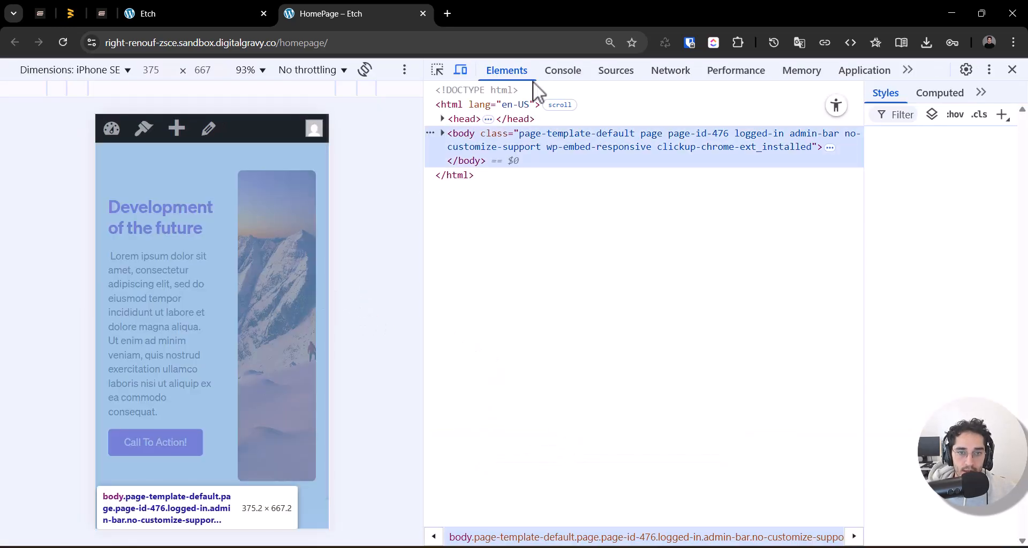
pyautogui.hotkey('ctrl', 'shift', 'm')
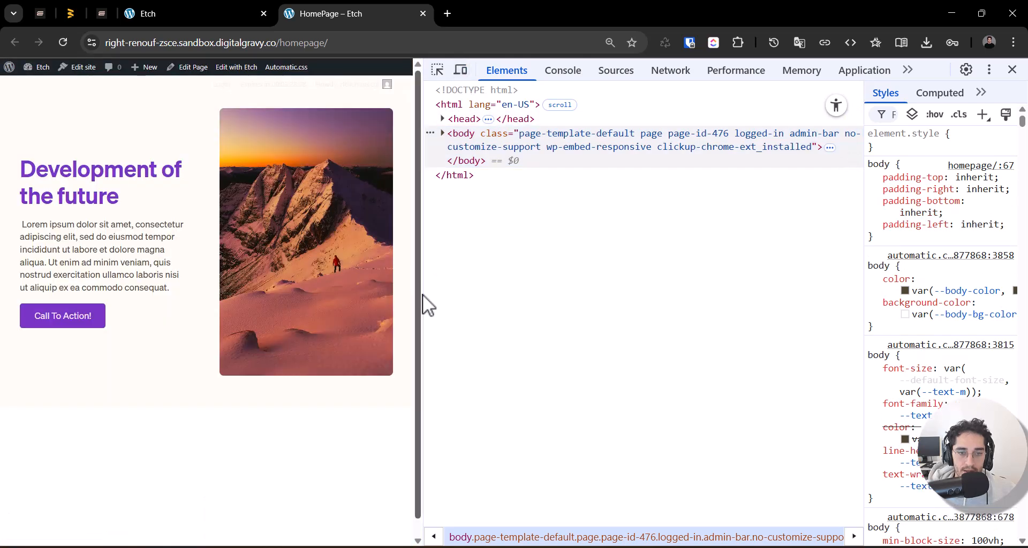
pyautogui.moveTo(423, 316); pyautogui.dragTo(822, 344)
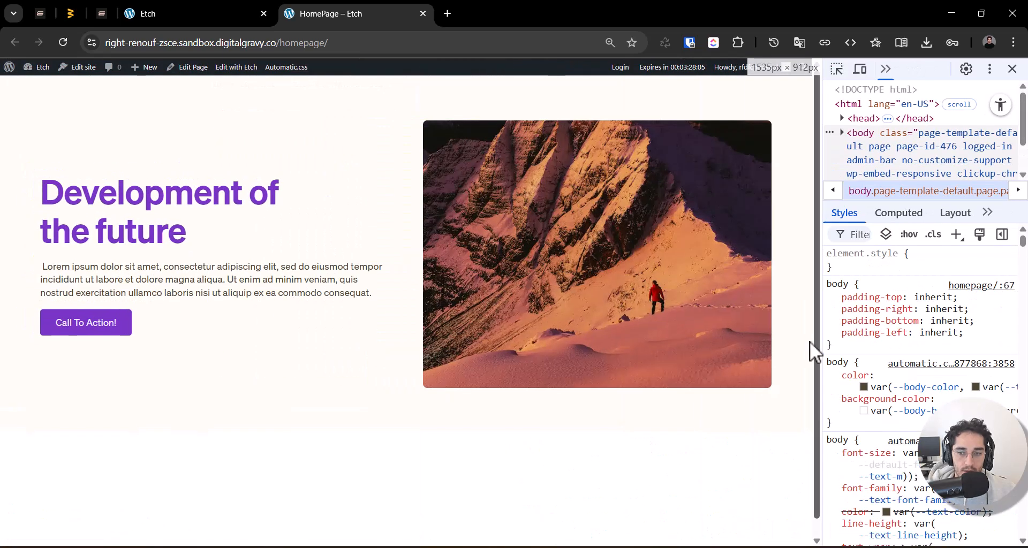
# Step: Turn device emulation back on with Responsive dimensions, and narrow the emulated viewport
pyautogui.click(860, 70)
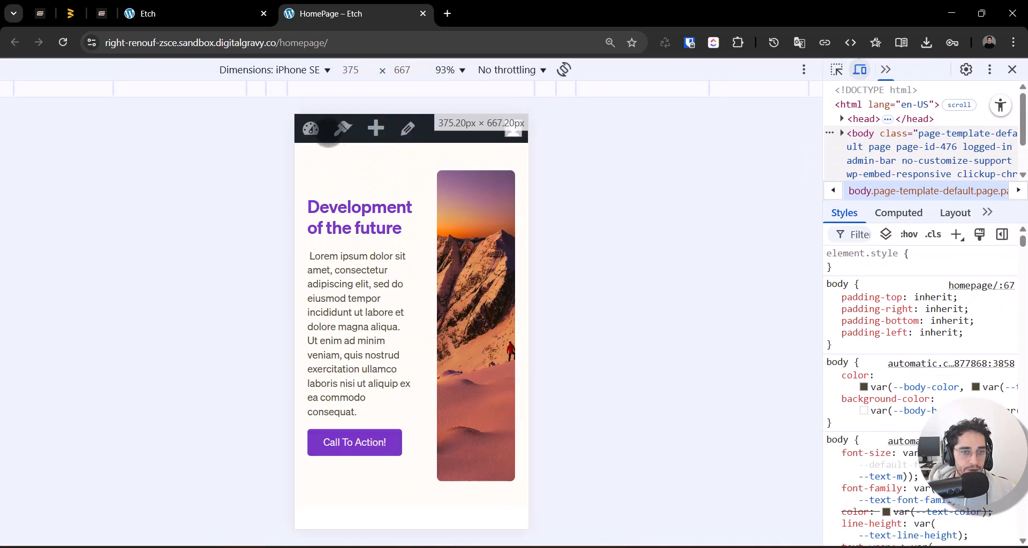
pyautogui.click(312, 76)
pyautogui.click(305, 92)
pyautogui.moveTo(819, 324); pyautogui.dragTo(686, 327)
# Step: Save the page in the Etch builder, reload the HomePage, and widen the emulated viewport to about 1267 px
pyautogui.hotkey('ctrl', 'pageup')
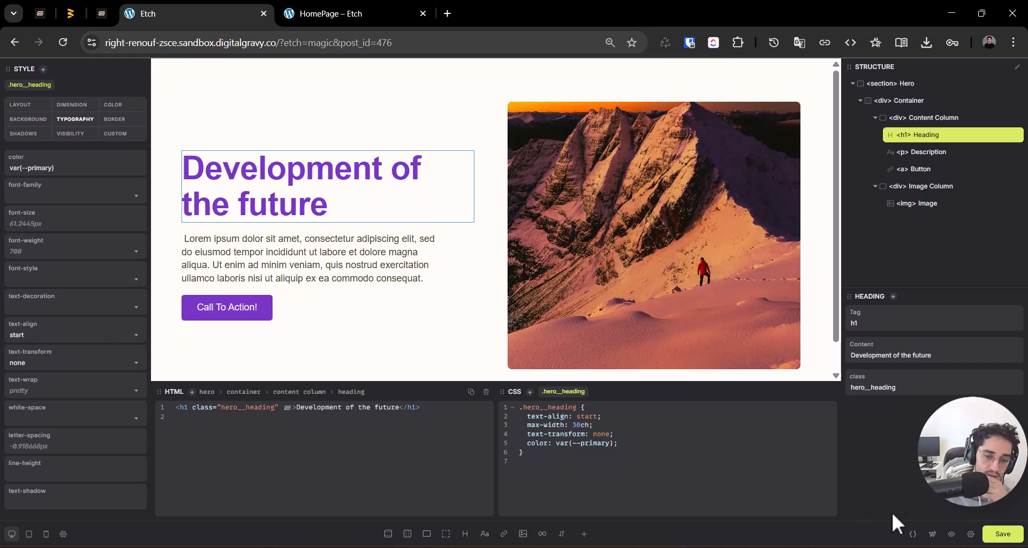
pyautogui.click(1000, 534)
pyautogui.hotkey('ctrl', 'Tab')
pyautogui.hotkey('ctrl', 'r')
pyautogui.moveTo(684, 306); pyautogui.dragTo(814, 314)
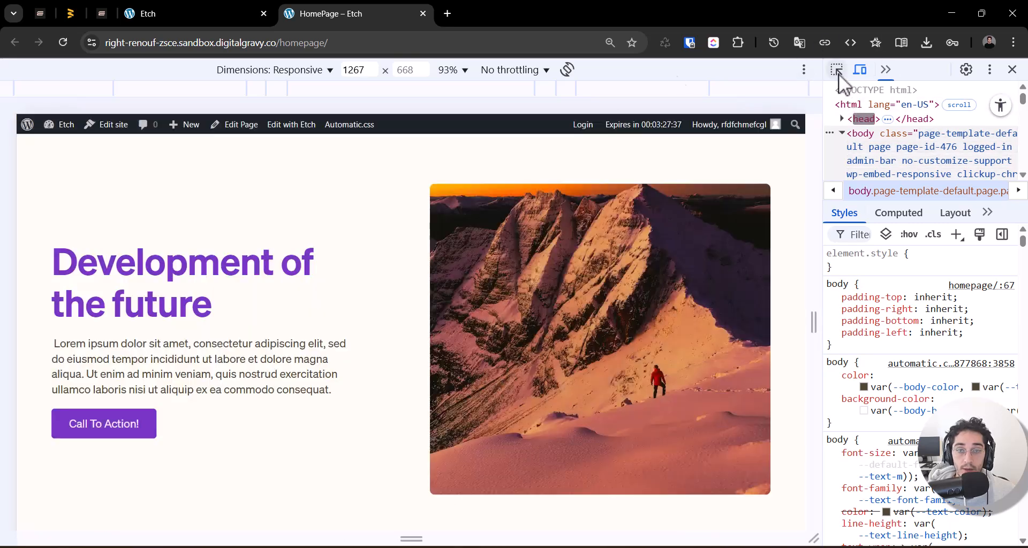
# Step: Return to the Etch builder and preview the Hero section at the tablet, mobile and desktop widths, ending on tablet
pyautogui.hotkey('ctrl', 'shift', 'Tab')
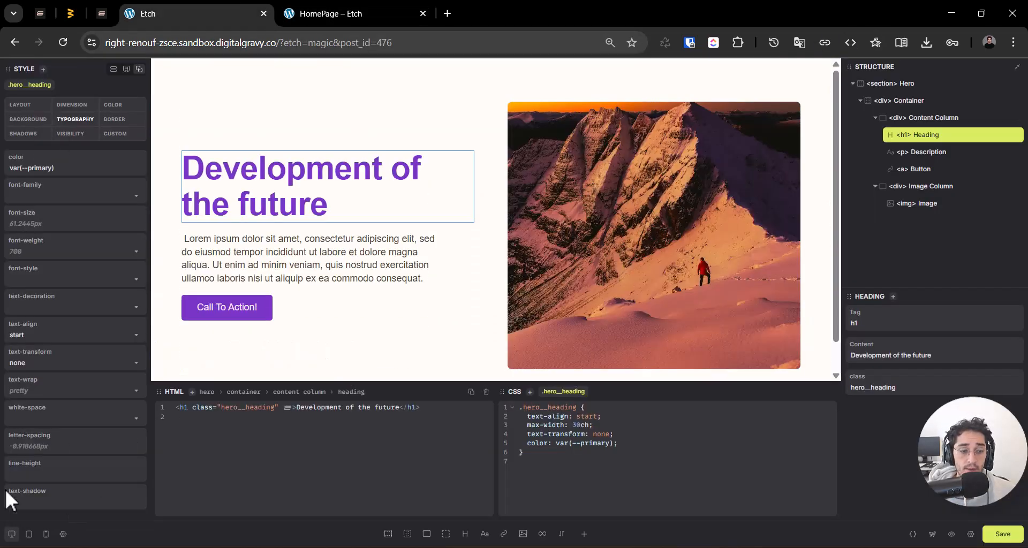
pyautogui.click(28, 534)
pyautogui.click(46, 533)
pyautogui.click(11, 534)
pyautogui.click(29, 533)
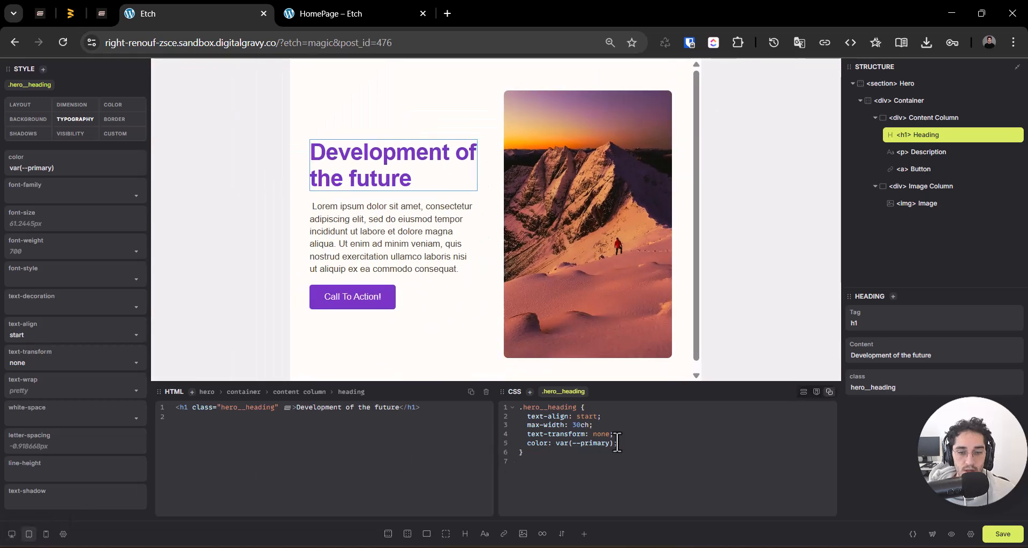
pyautogui.click(635, 427)
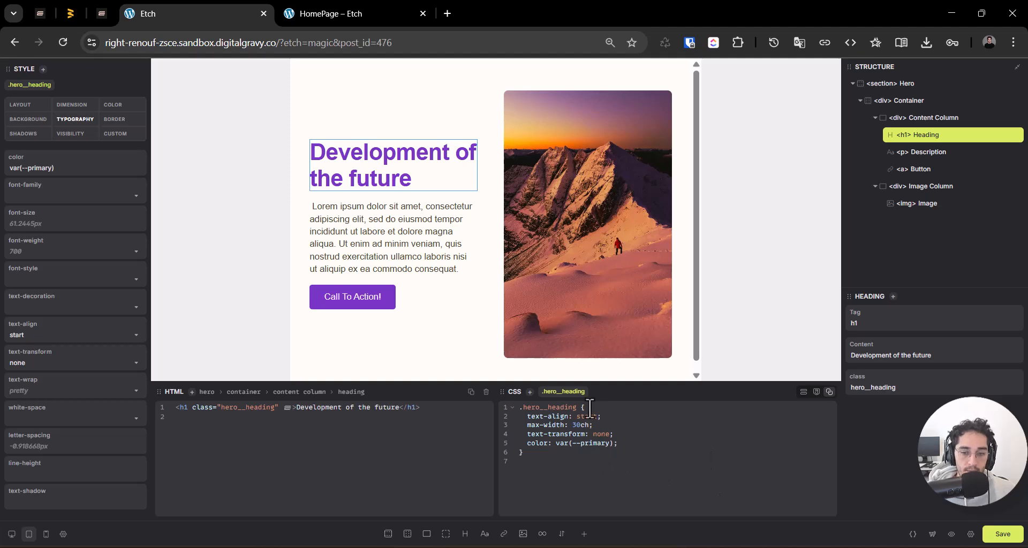
# Step: Set the Hero Container's flex-direction to column while in the tablet view
pyautogui.click(942, 117)
pyautogui.click(932, 103)
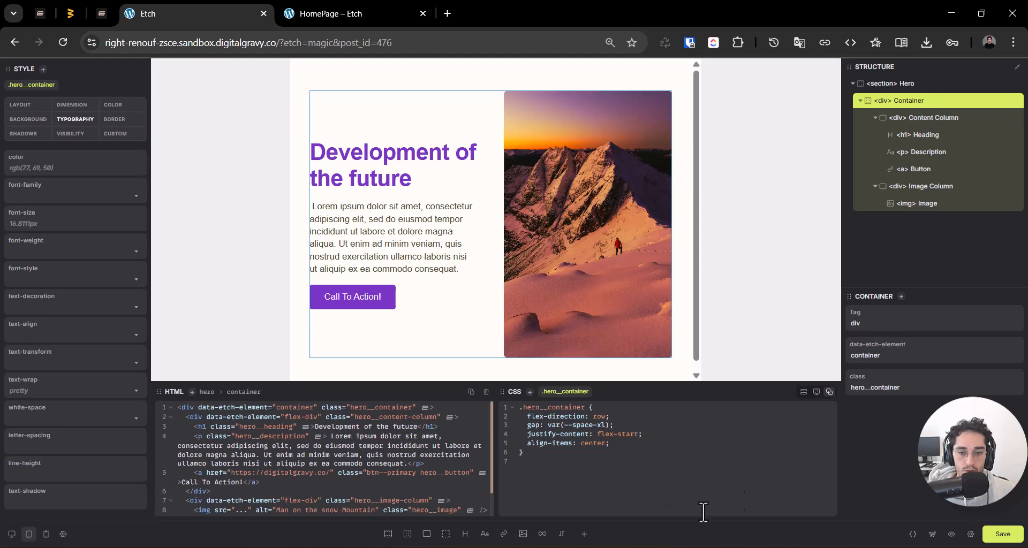
pyautogui.click(34, 104)
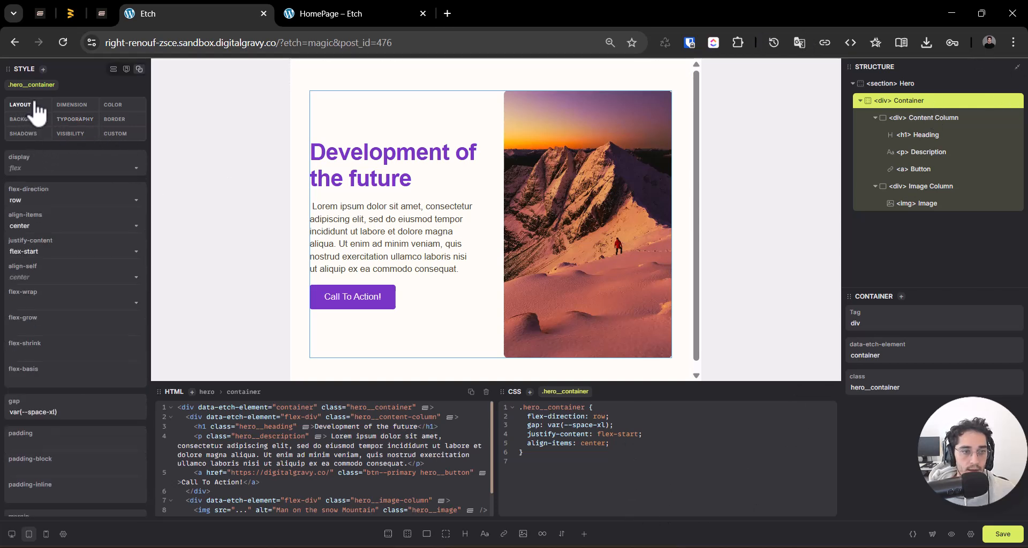
pyautogui.click(108, 199)
pyautogui.click(34, 246)
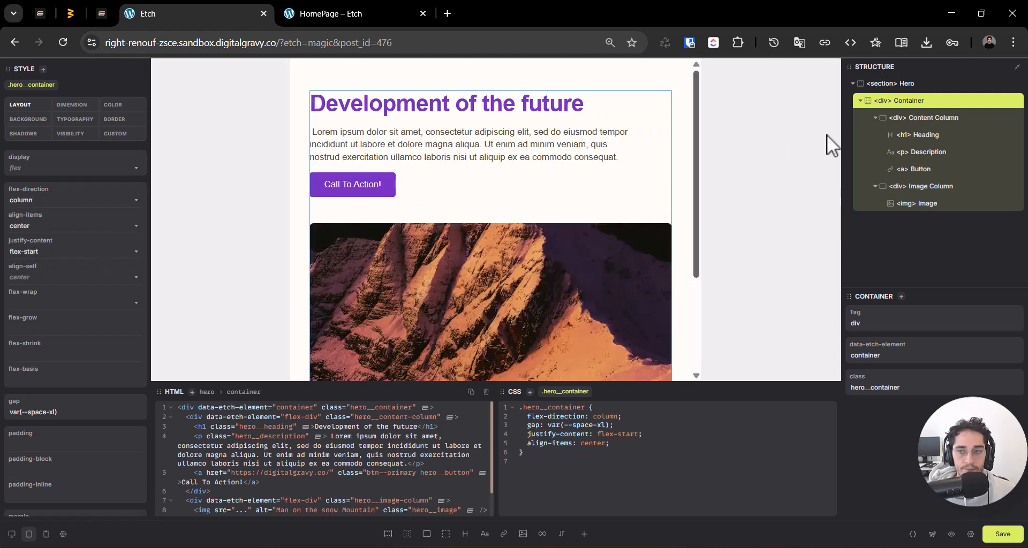
# Step: Save the page, reload the HomePage front end, close the developer tools, and check the stacked Hero layout before returning to the builder
pyautogui.click(997, 533)
pyautogui.hotkey('ctrl', 'Tab')
pyautogui.hotkey('ctrl', 'r')
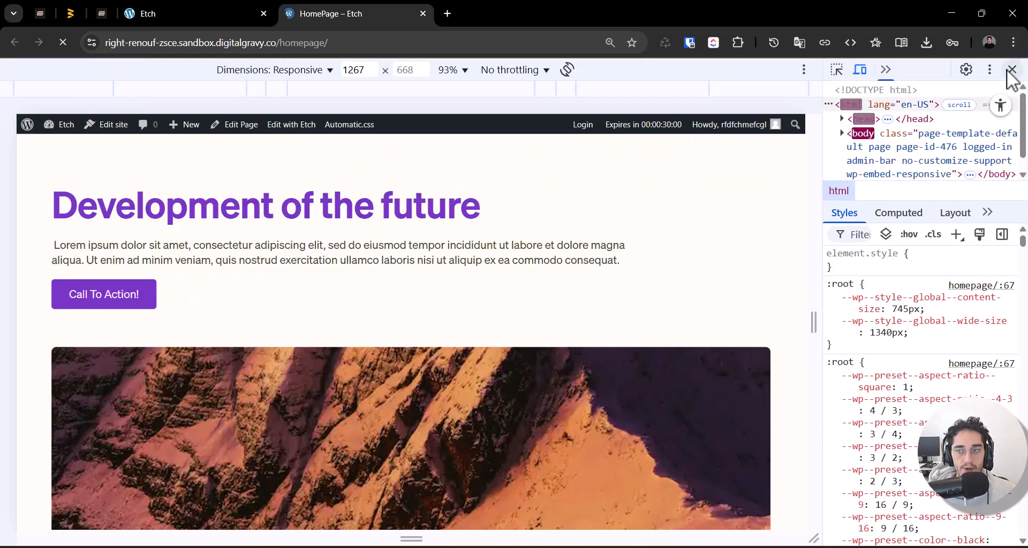
pyautogui.click(1012, 69)
pyautogui.scroll(-1, 602, 364)
pyautogui.scroll(1, 599, 358)
pyautogui.hotkey('ctrl', 'shift', 'Tab')
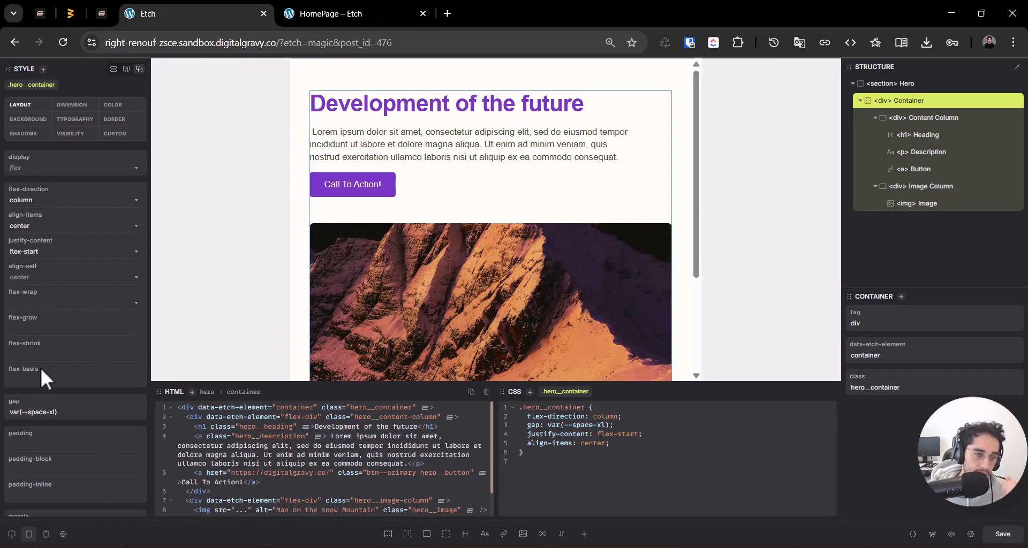
# Step: Set the Container's flex-direction back to row, preview the mobile and desktop widths, and save the page
pyautogui.click(111, 203)
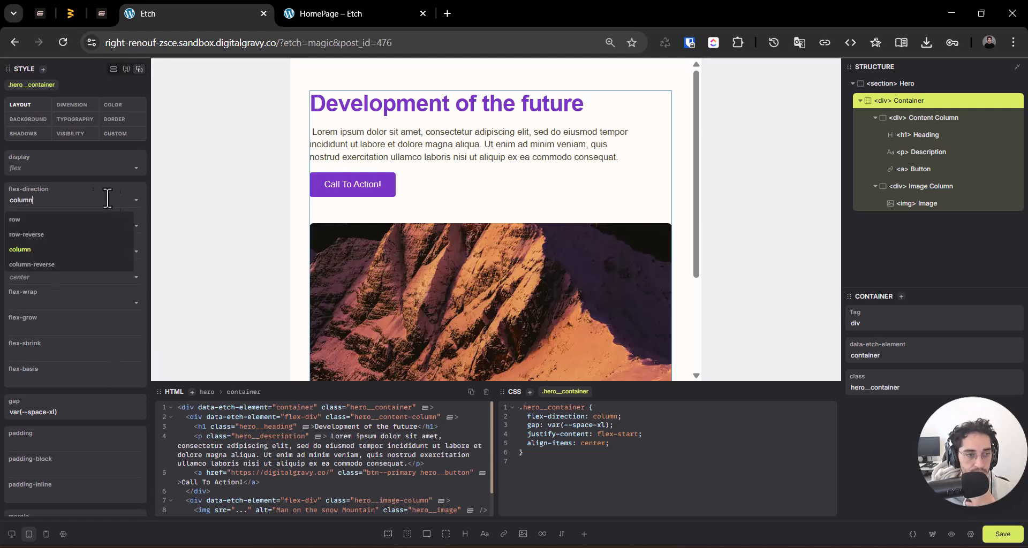
pyautogui.click(63, 229)
pyautogui.click(46, 534)
pyautogui.click(12, 534)
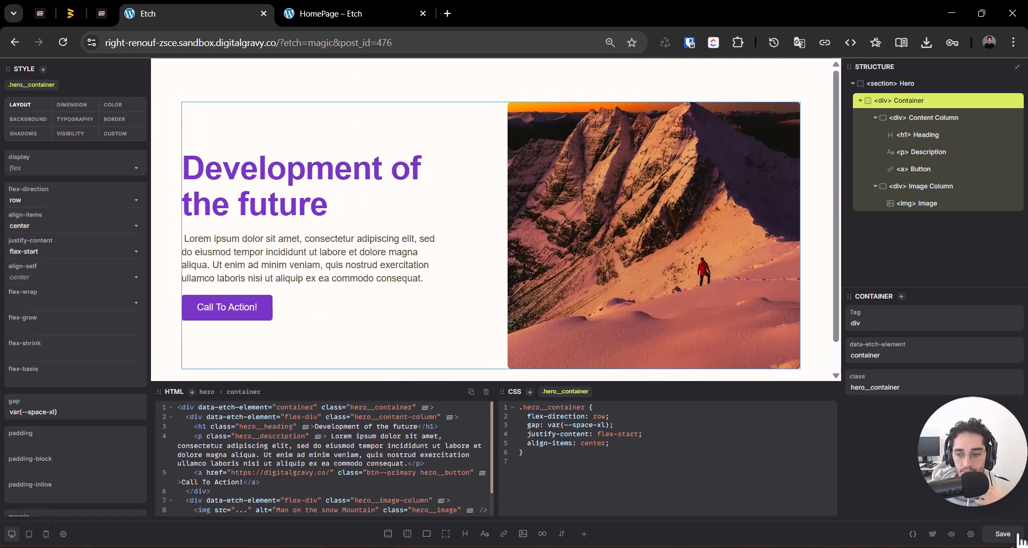
# Step: Open the front end from the builder, close the duplicate HomePage tab, and collapse the Container in the builder's structure
pyautogui.click(951, 535)
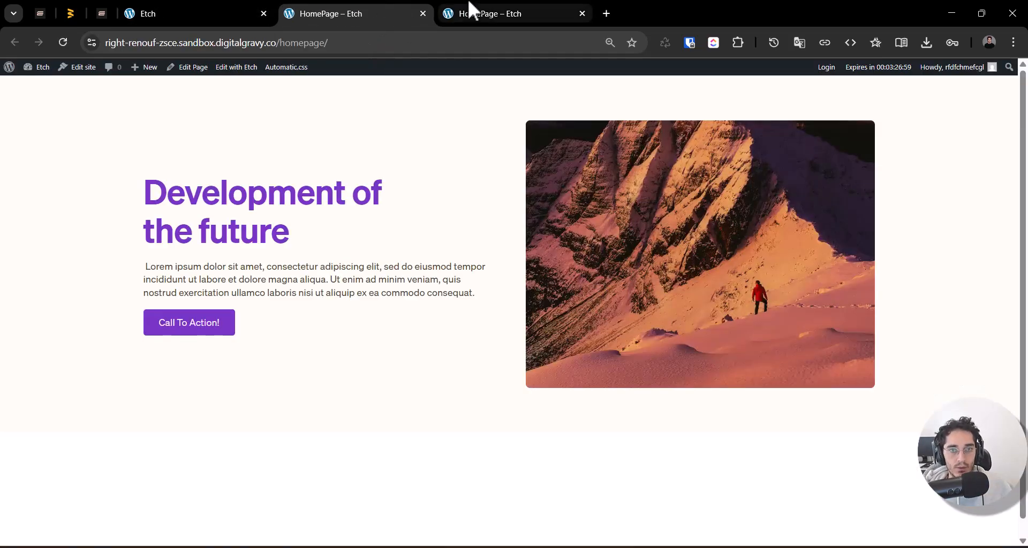
pyautogui.middleClick(469, 6)
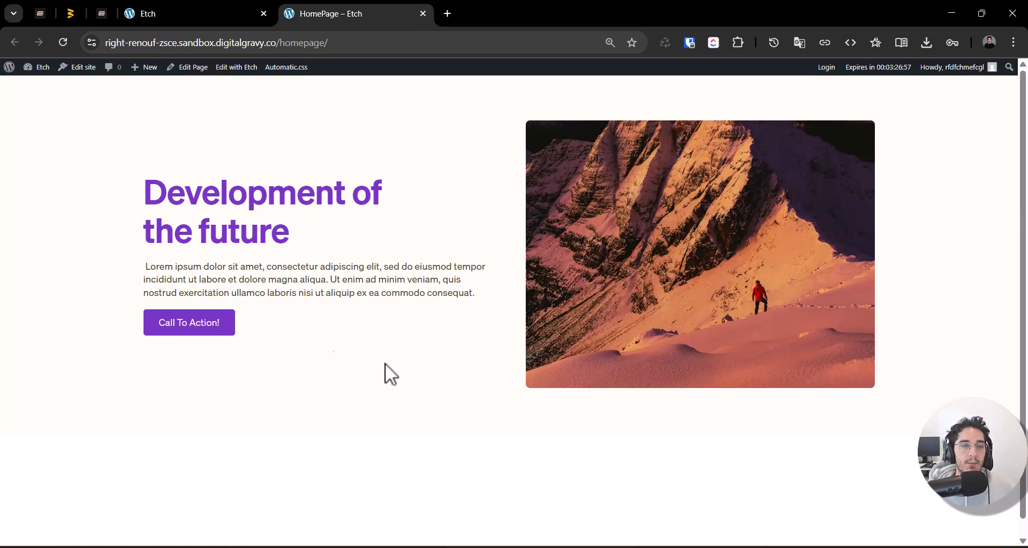
pyautogui.click(149, 9)
pyautogui.scroll(-1, 404, 336)
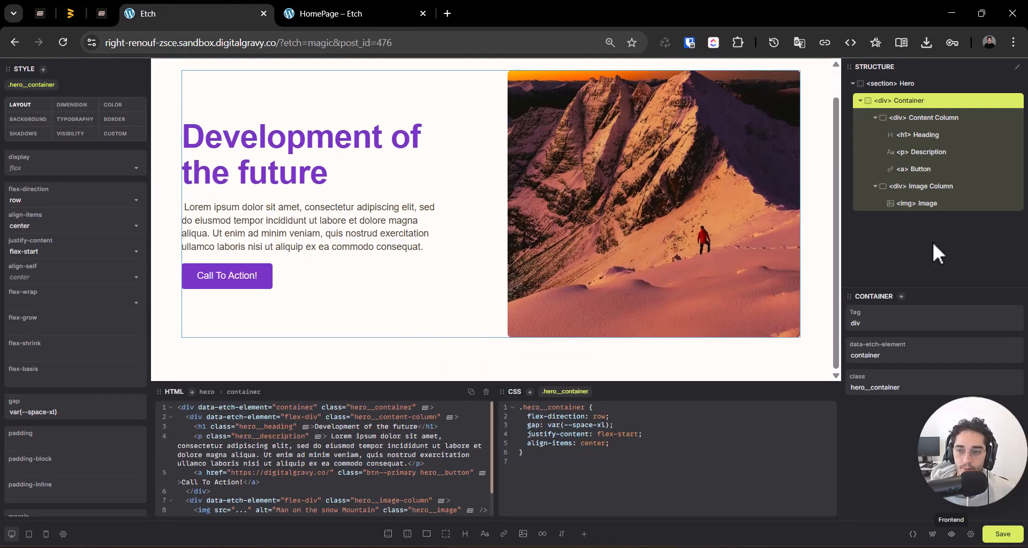
pyautogui.click(859, 101)
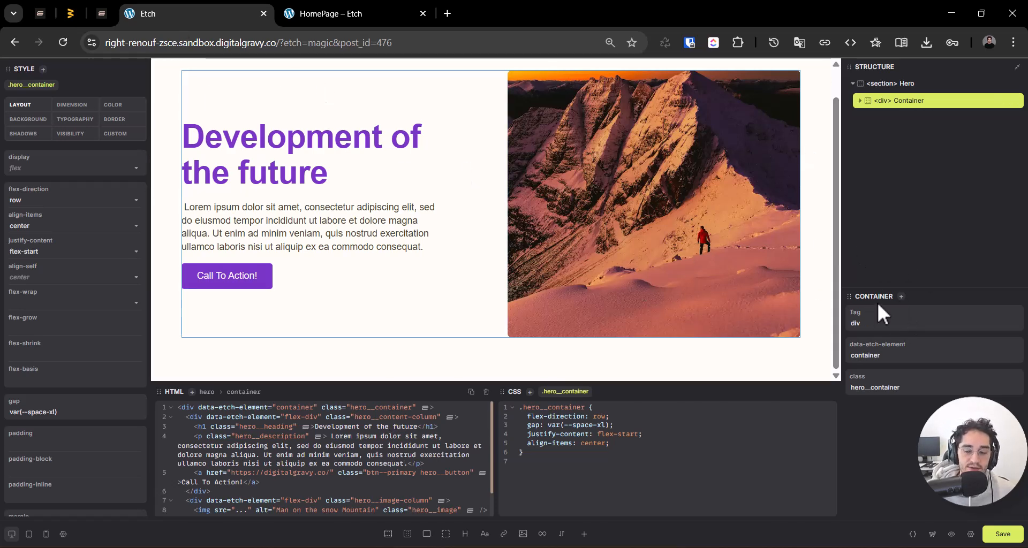
# Step: Examine the Hero heading and description text on the HomePage front end, and return to the Etch builder
pyautogui.click(353, 12)
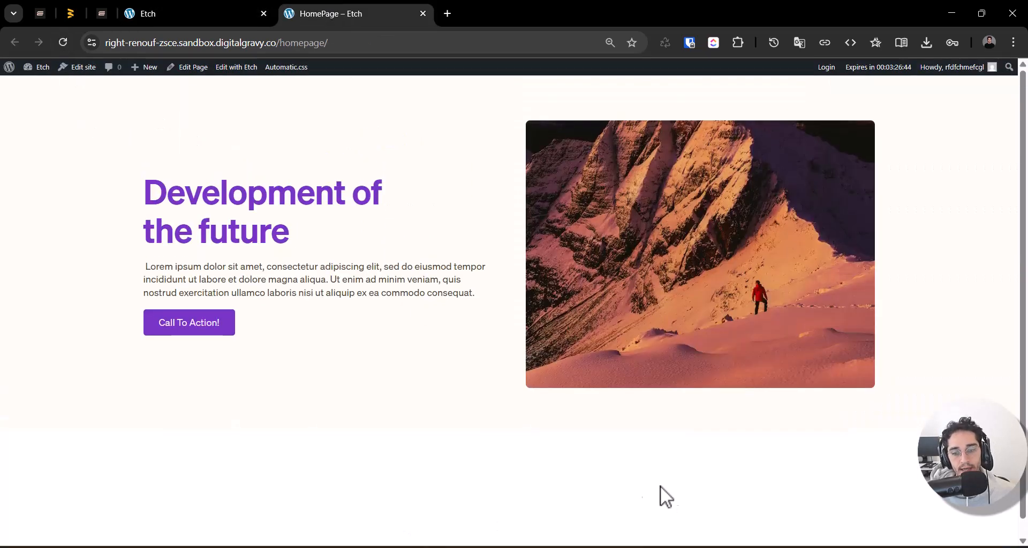
pyautogui.doubleClick(226, 297)
pyautogui.click(273, 299)
pyautogui.doubleClick(256, 243)
pyautogui.moveTo(356, 293); pyautogui.dragTo(362, 292)
pyautogui.click(241, 13)
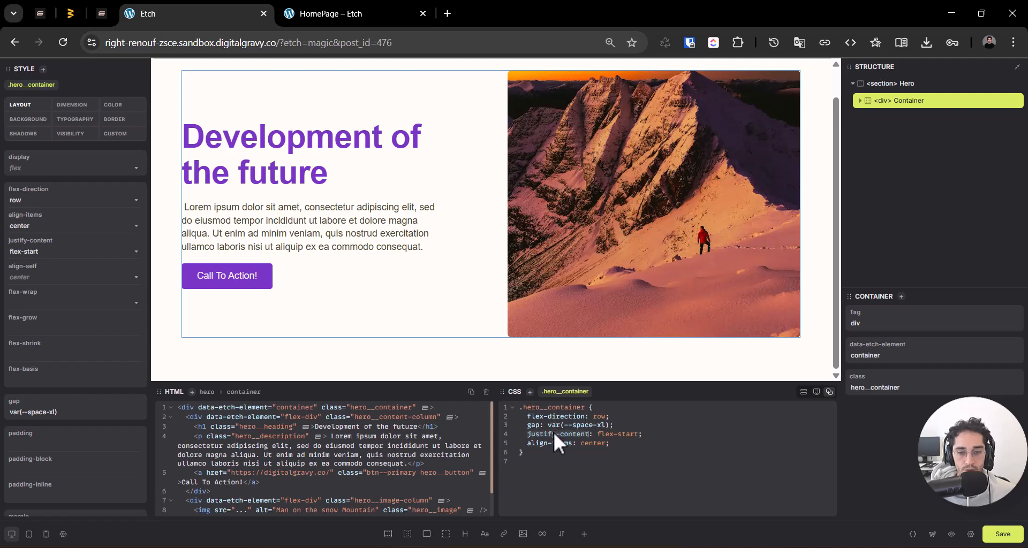
# Step: Review the .hero__container CSS rule and save the page in the builder
pyautogui.moveTo(640, 460); pyautogui.dragTo(517, 408)
pyautogui.scroll(-1, 354, 421)
pyautogui.scroll(1, 354, 421)
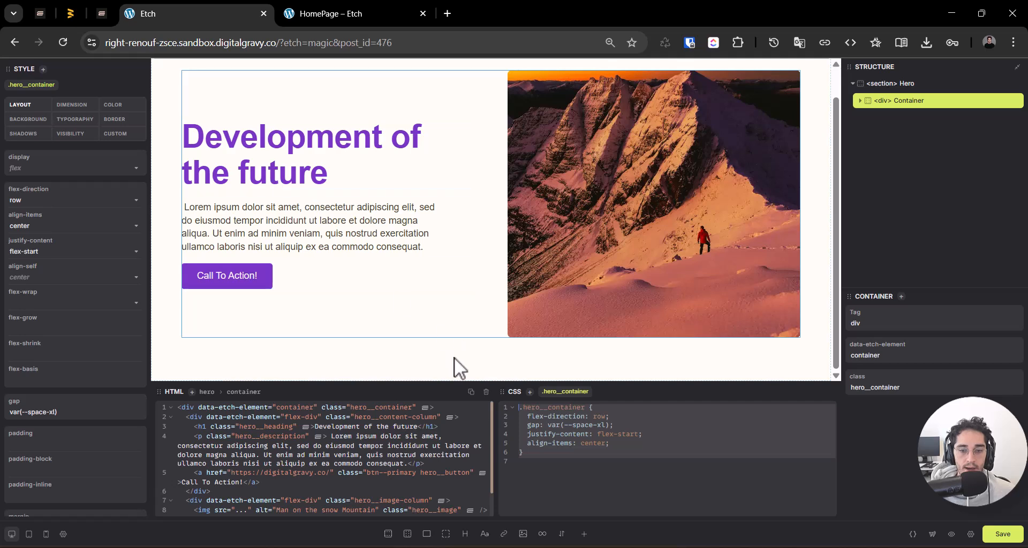
pyautogui.click(543, 477)
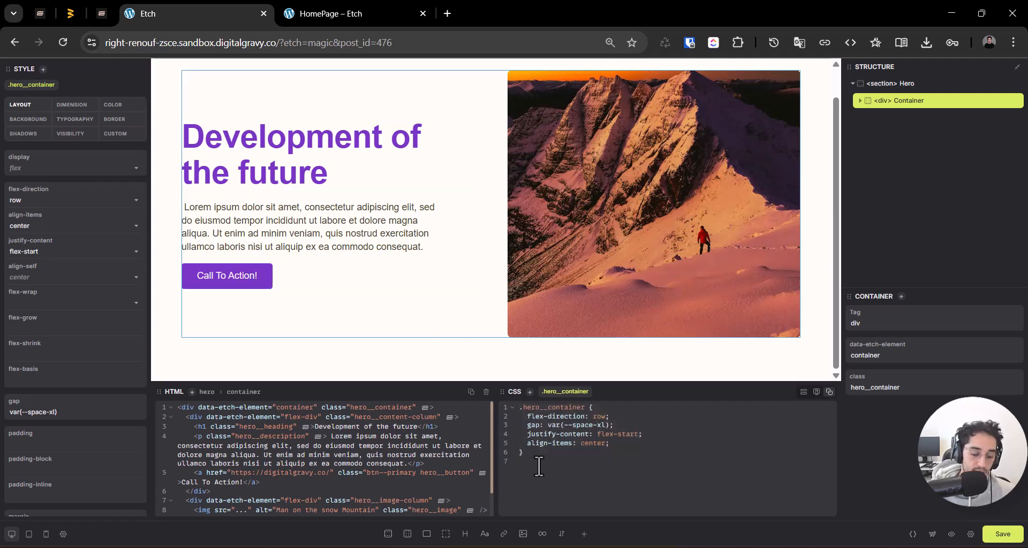
pyautogui.hotkey('ctrl', 's')
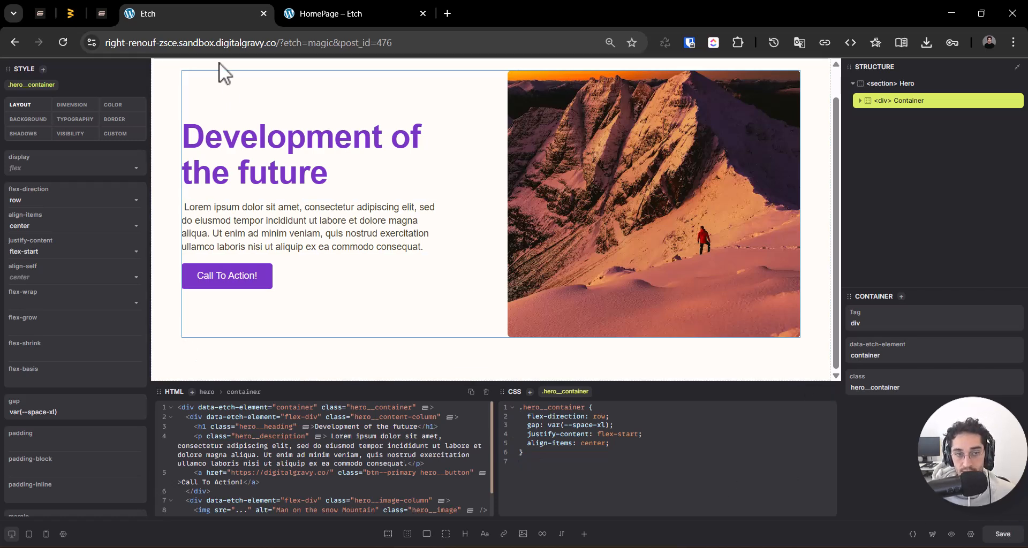
pyautogui.scroll(1, 212, 144)
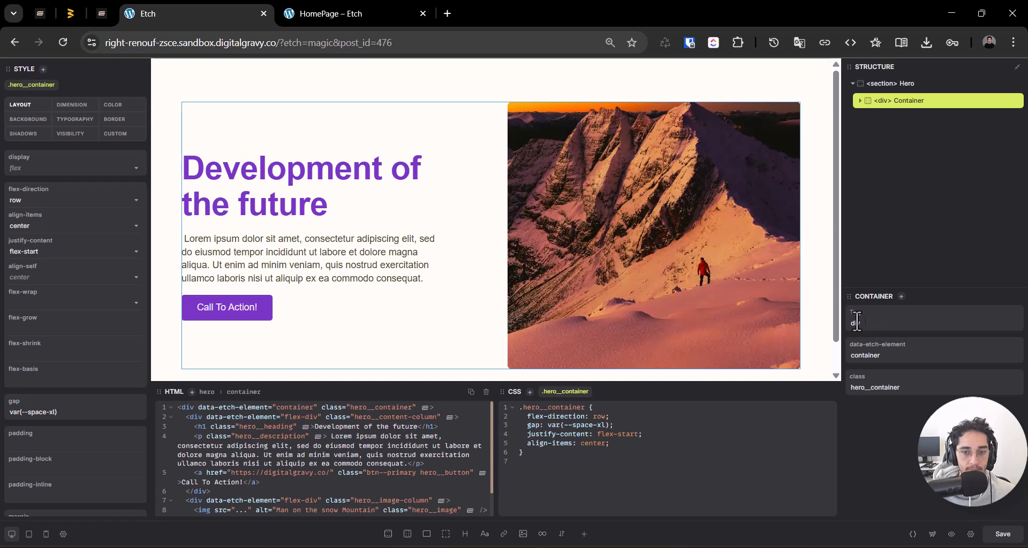
# Step: Open the HomePage in the WordPress block editor and select the Heading text, the Description text and the Container group
pyautogui.click(932, 534)
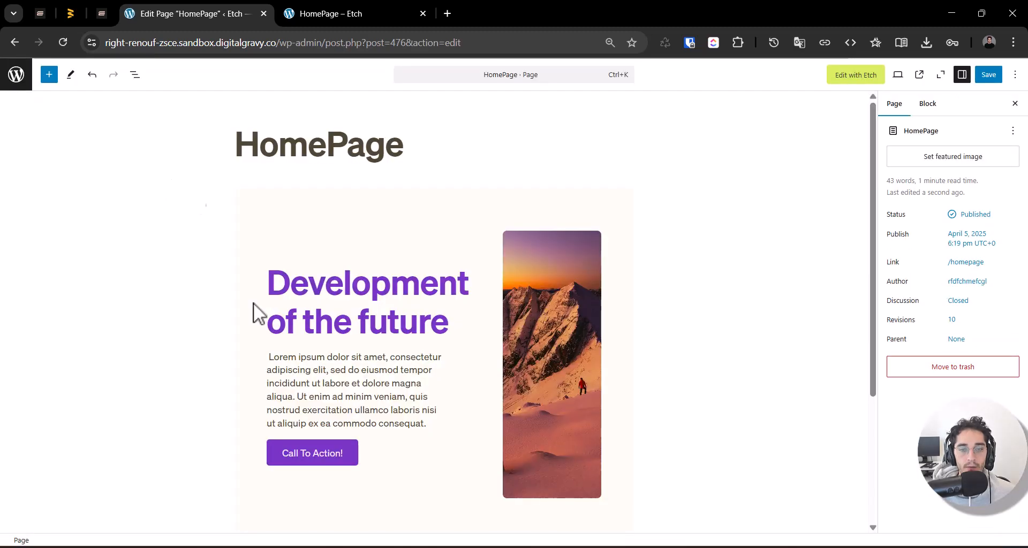
pyautogui.doubleClick(319, 295)
pyautogui.tripleClick(340, 357)
pyautogui.press('Left')
pyautogui.click(489, 293)
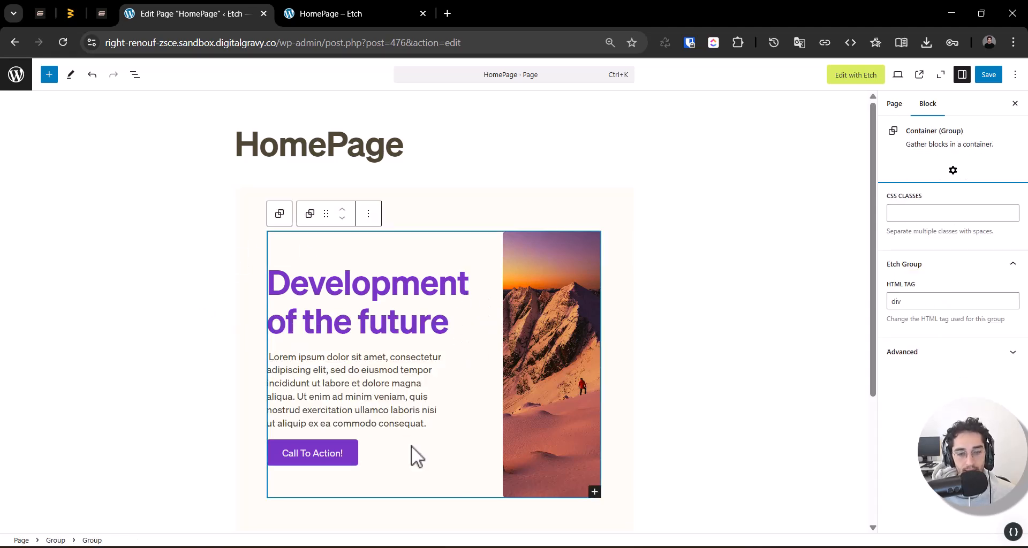
# Step: Open the browser's developer tools on the block editor and pick the Hero section element for inspection
pyautogui.click(641, 448)
pyautogui.rightClick(642, 448)
pyautogui.click(677, 428)
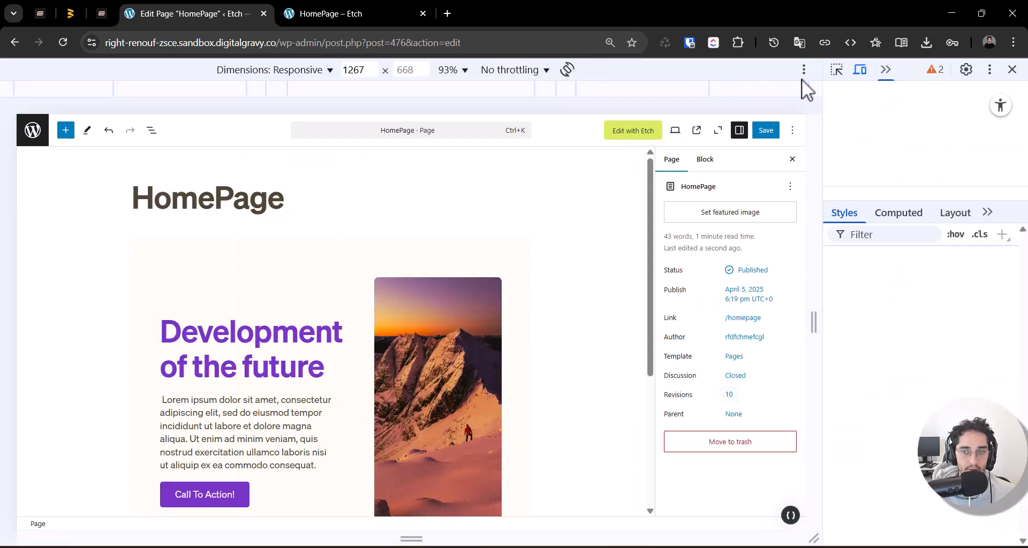
pyautogui.scroll(-5, 431, 310)
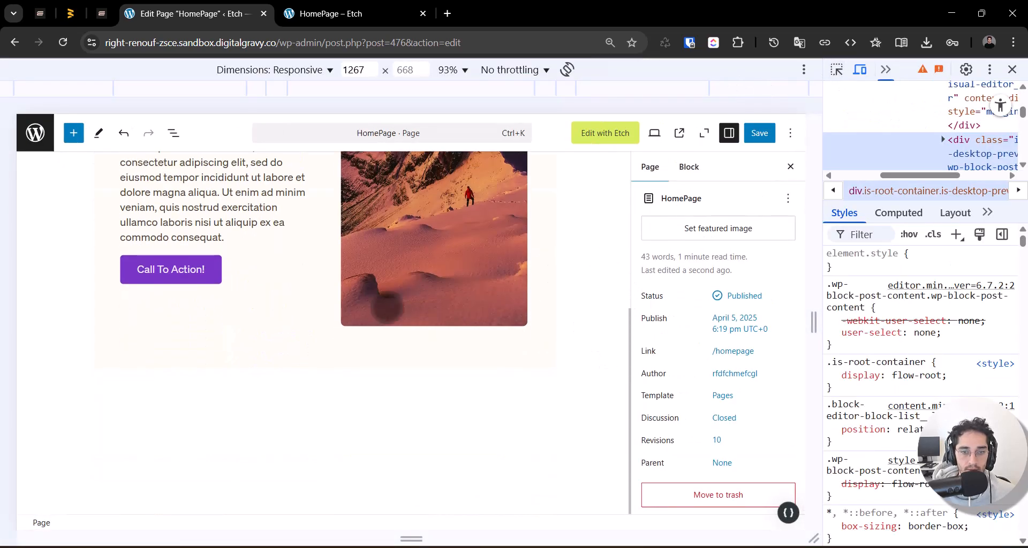
pyautogui.scroll(5, 419, 306)
pyautogui.click(837, 69)
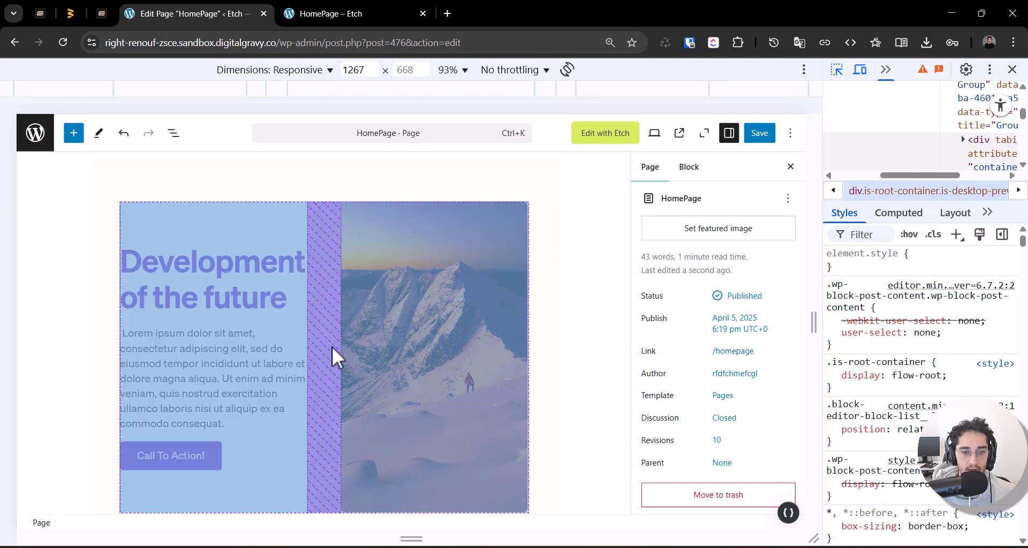
pyautogui.click(103, 335)
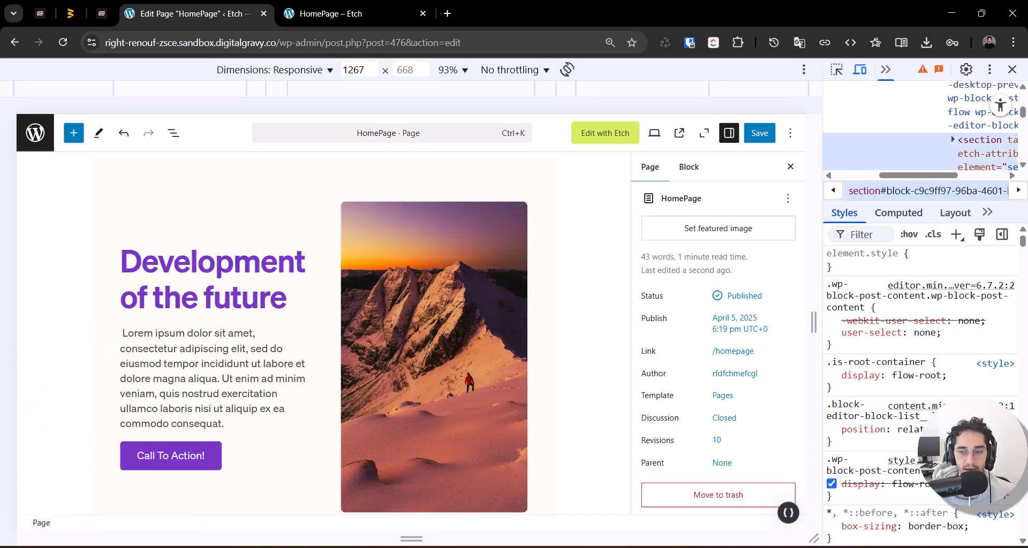
# Step: Override the Hero section's max-width with 100% in the inspected styles, and close the developer tools and the page settings sidebar
pyautogui.scroll(-10, 921, 385)
pyautogui.click(922, 382)
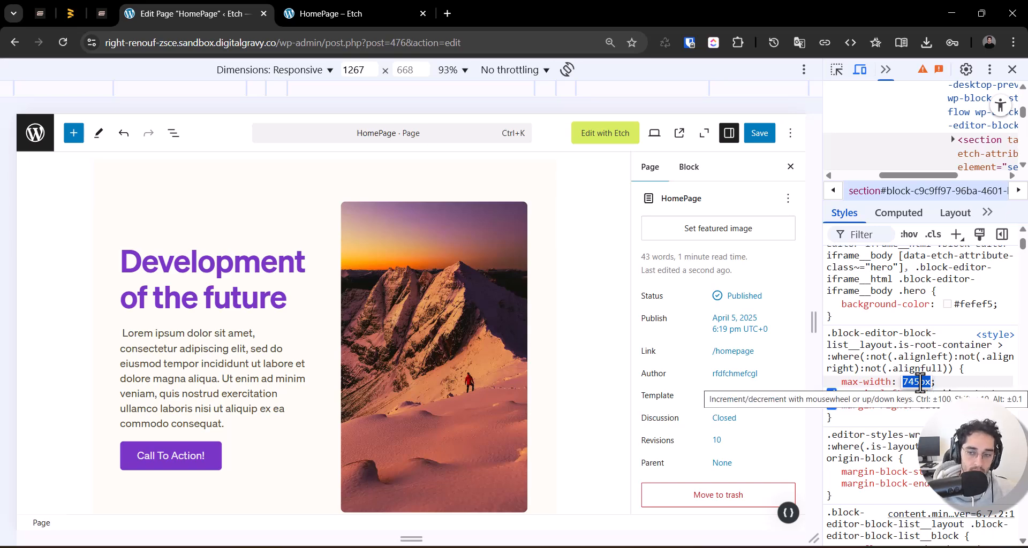
pyautogui.write('100%')
pyautogui.press('Tab')
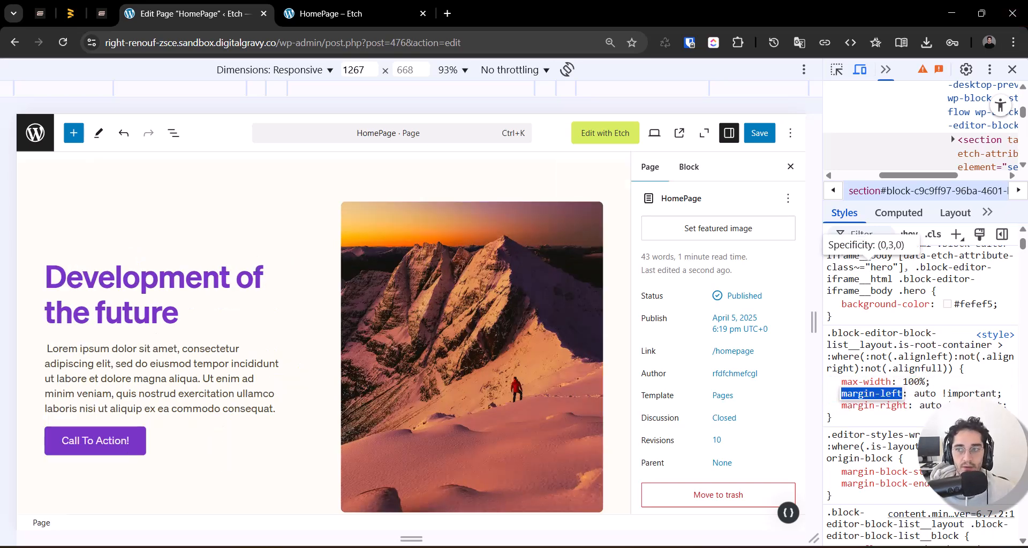
pyautogui.click(1012, 69)
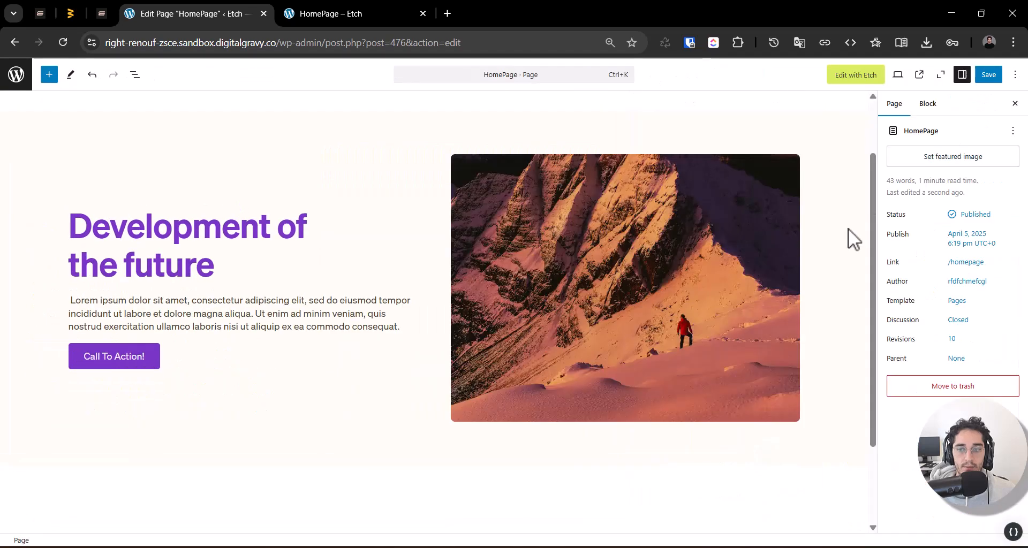
pyautogui.click(1015, 103)
pyautogui.scroll(3, 382, 351)
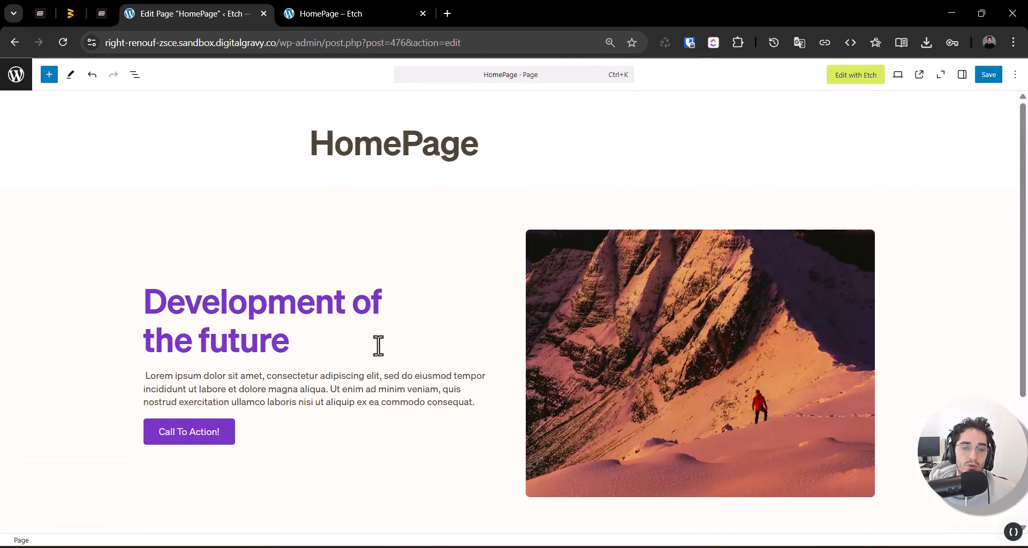
# Step: Select the Heading and Description text, reopen the settings sidebar, and examine the Heading block's settings, including Advanced
pyautogui.tripleClick(355, 303)
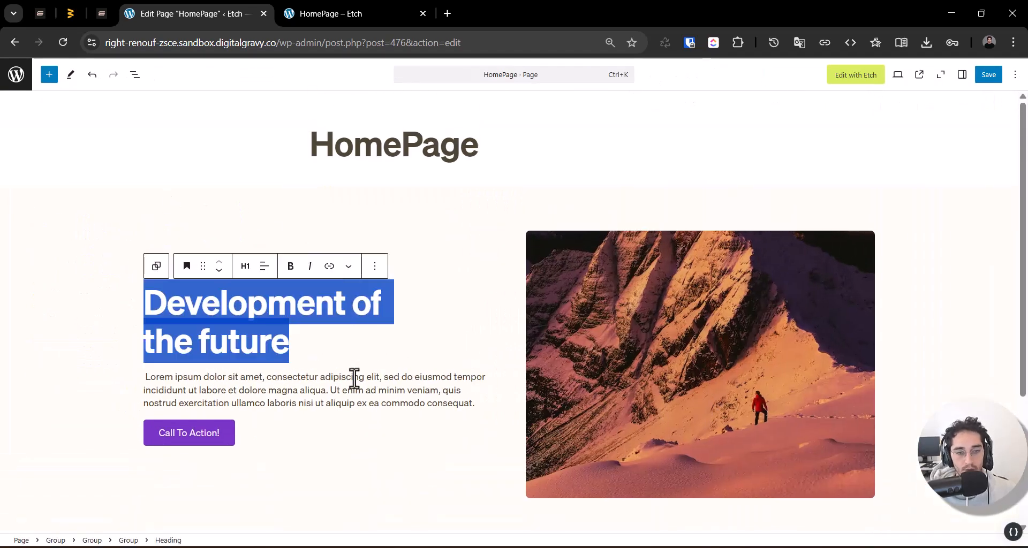
pyautogui.tripleClick(354, 379)
pyautogui.click(962, 75)
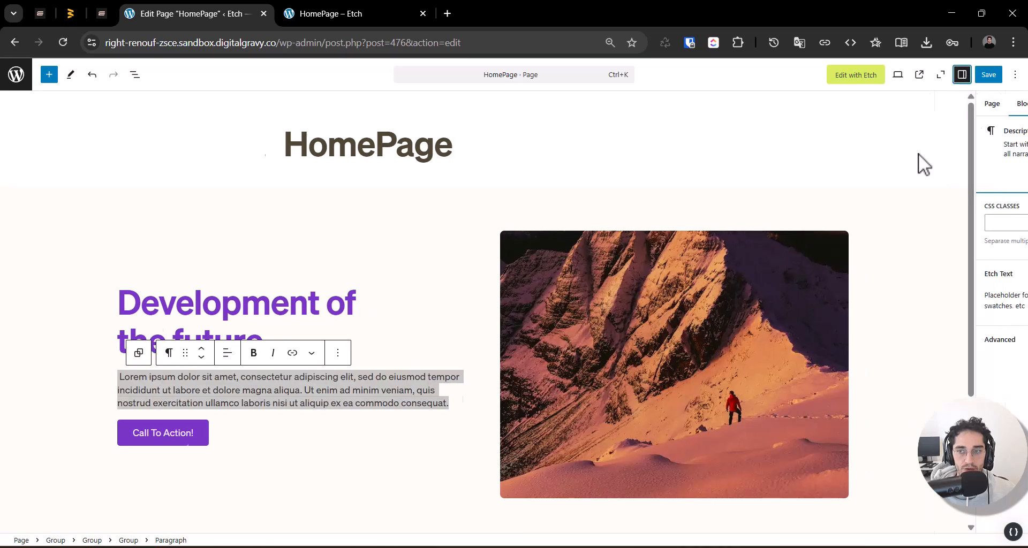
pyautogui.click(241, 303)
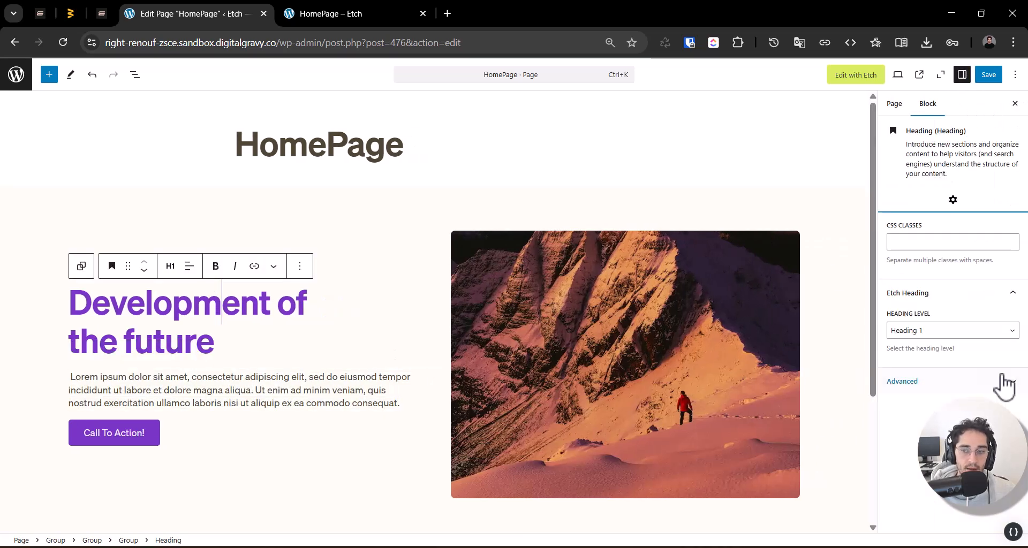
pyautogui.click(950, 384)
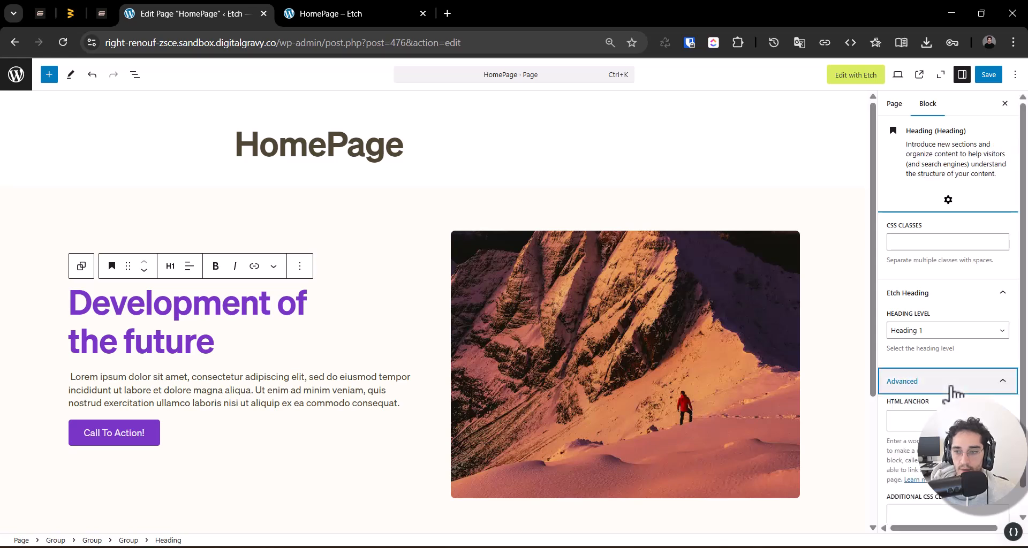
pyautogui.click(948, 380)
pyautogui.tripleClick(223, 298)
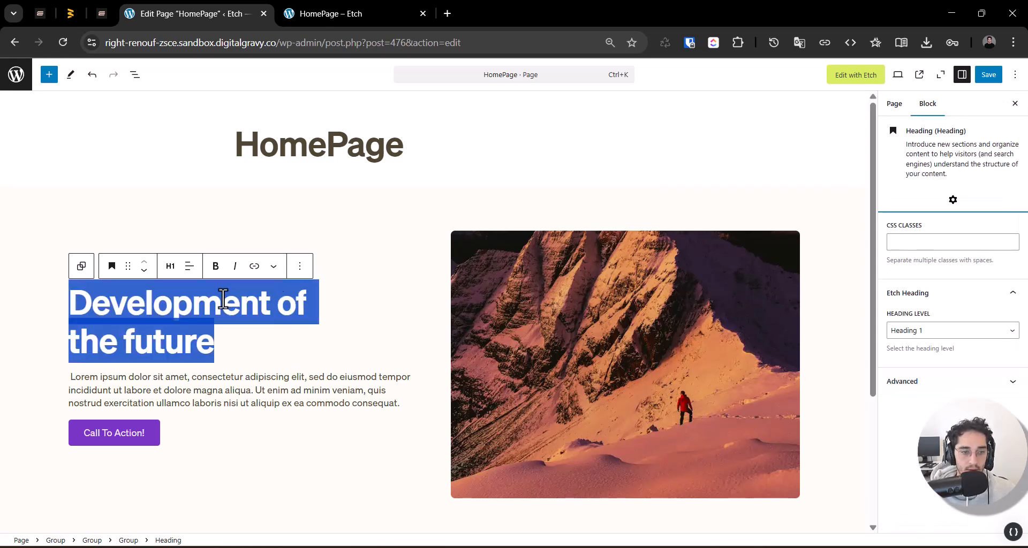
# Step: Add an exclamation mark at the end of the Hero heading, bold "Ut enim ad minim veniam" in the description, and save the page
pyautogui.press('Right')
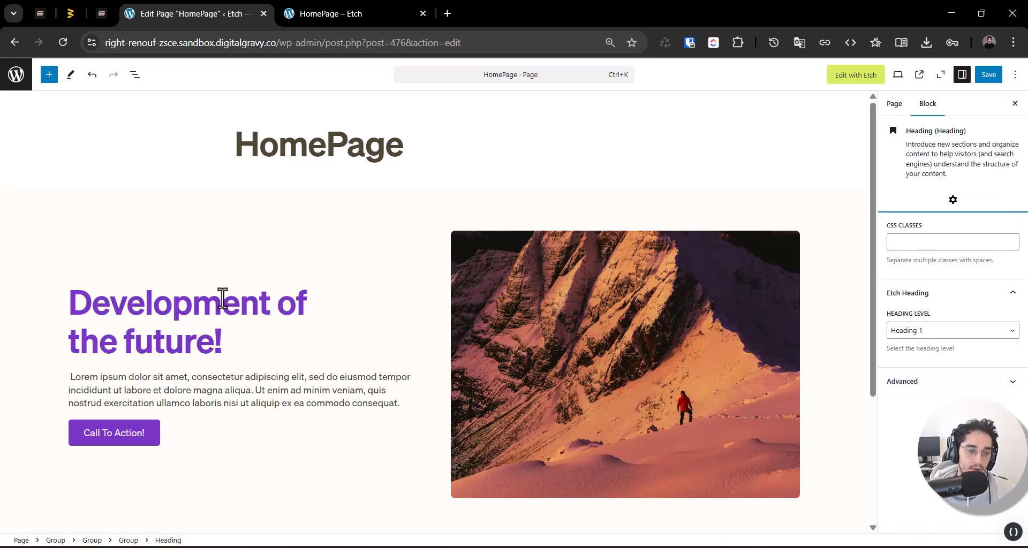
pyautogui.press('Down')
pyautogui.click(419, 411)
pyautogui.moveTo(256, 390); pyautogui.dragTo(365, 391)
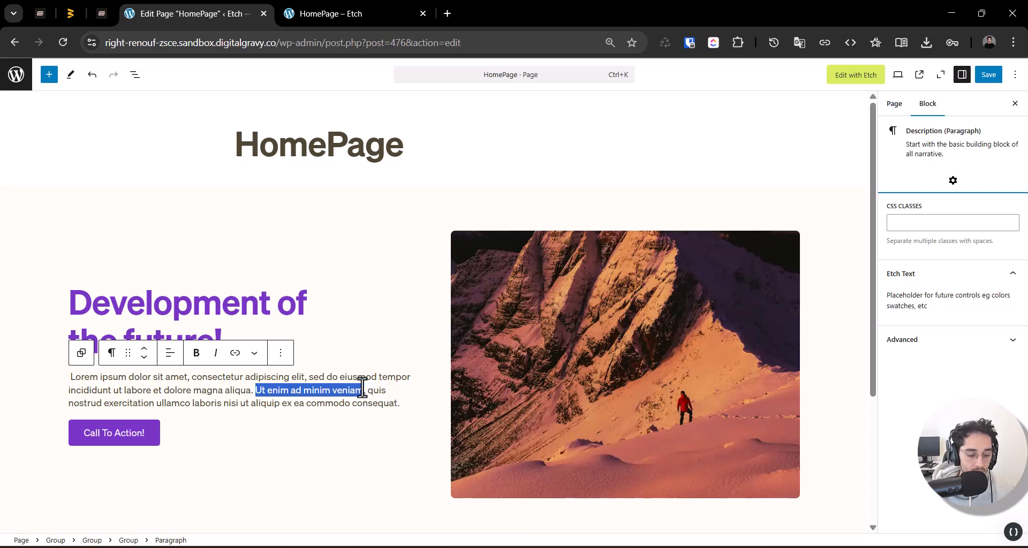
pyautogui.hotkey('ctrl', 'b')
pyautogui.click(325, 403)
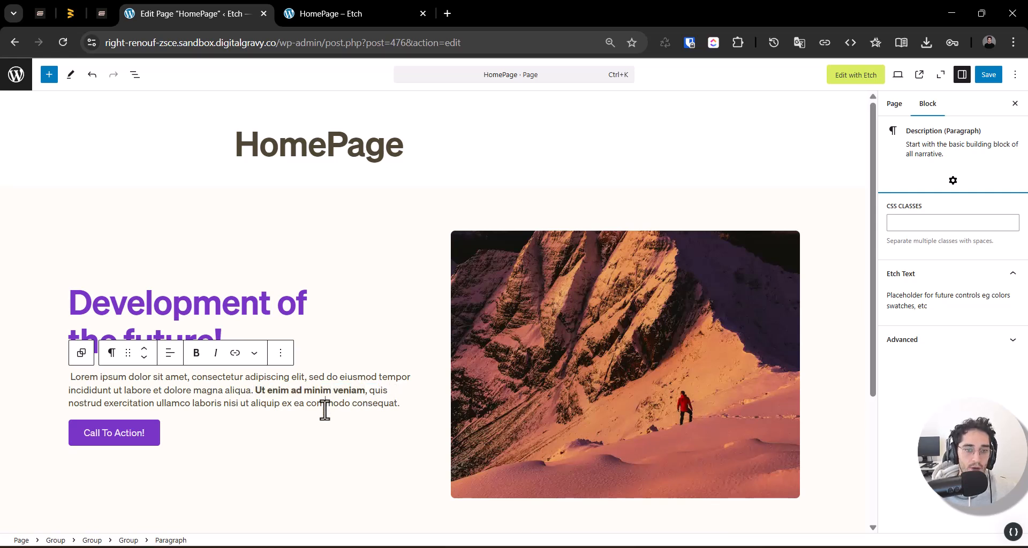
pyautogui.hotkey('ctrl', 's')
pyautogui.scroll(-3, 192, 284)
pyautogui.click(148, 257)
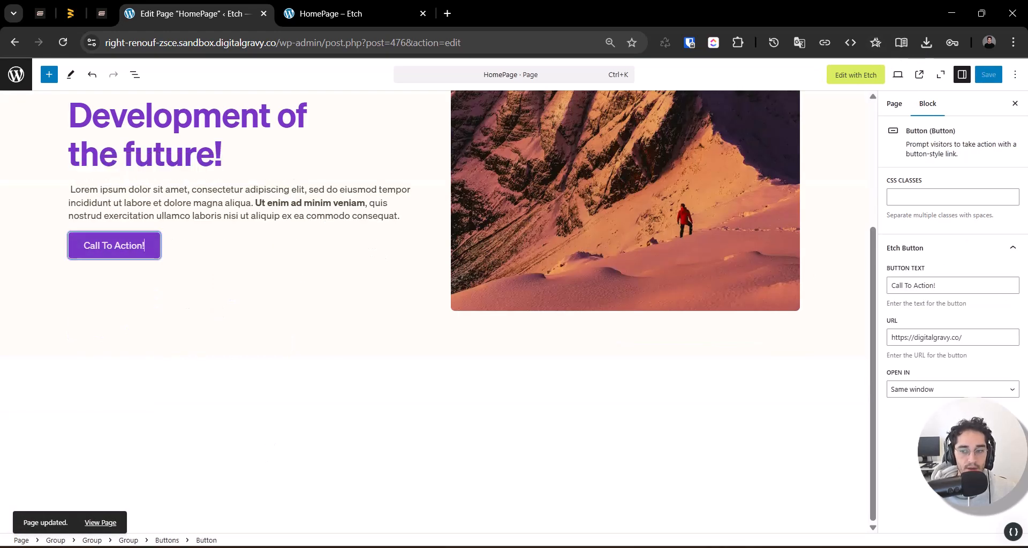
pyautogui.scroll(3, 505, 271)
pyautogui.doubleClick(944, 338)
pyautogui.click(908, 337)
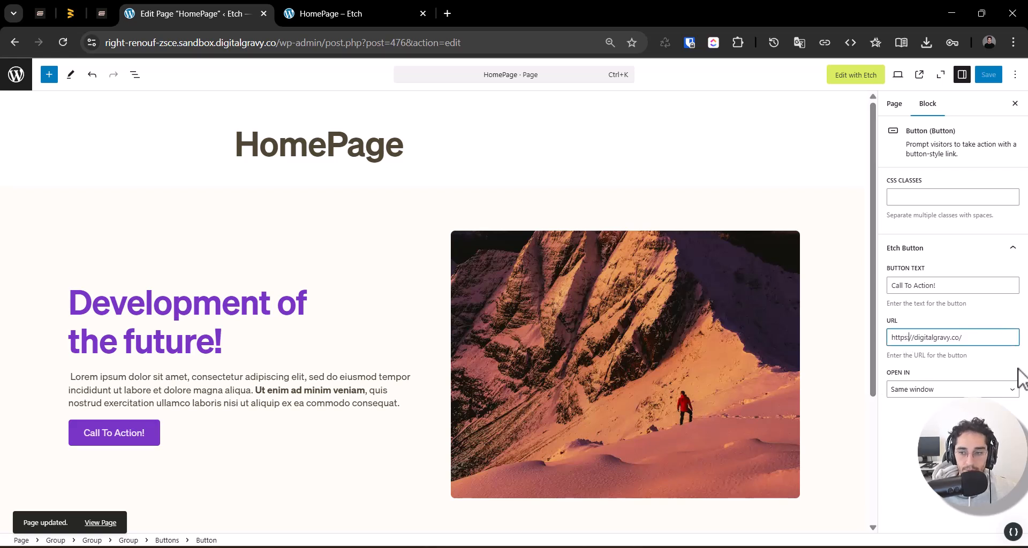
pyautogui.hotkey('ctrl', 'shift', 'Right')
pyautogui.hotkey('shift', 'Right')
pyautogui.write('outwp')
pyautogui.click(988, 74)
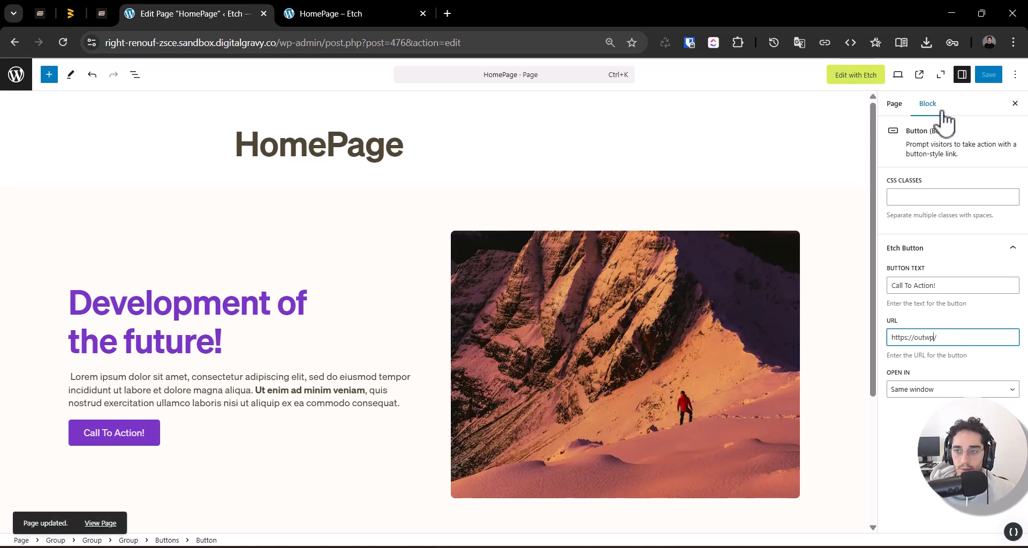
# Step: Reload the HomePage on the front end to check the edited Hero section, and switch to the page in the Etch builder
pyautogui.hotkey('ctrl', 'Tab')
pyautogui.hotkey('ctrl', 'r')
pyautogui.click(447, 368)
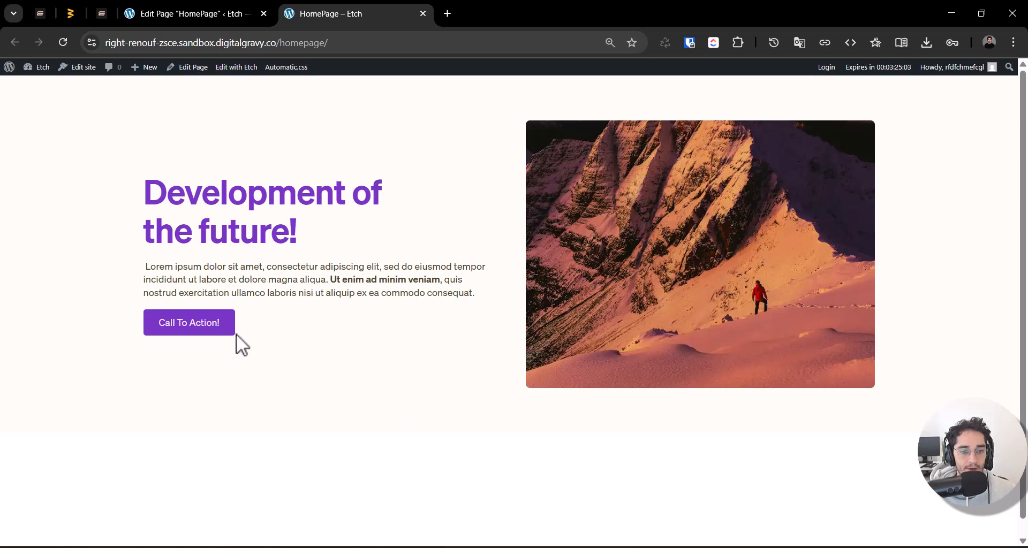
pyautogui.click(194, 9)
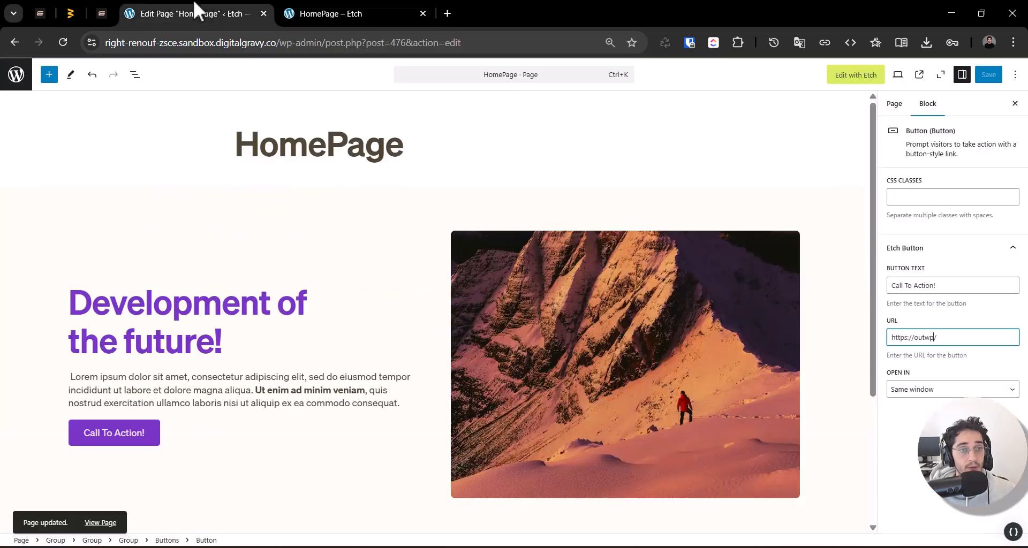
pyautogui.click(102, 13)
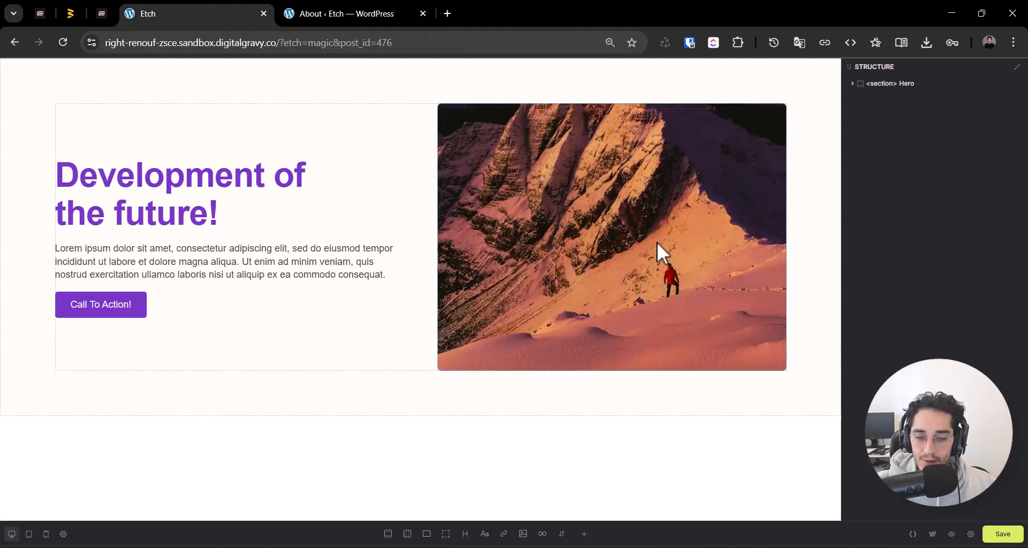